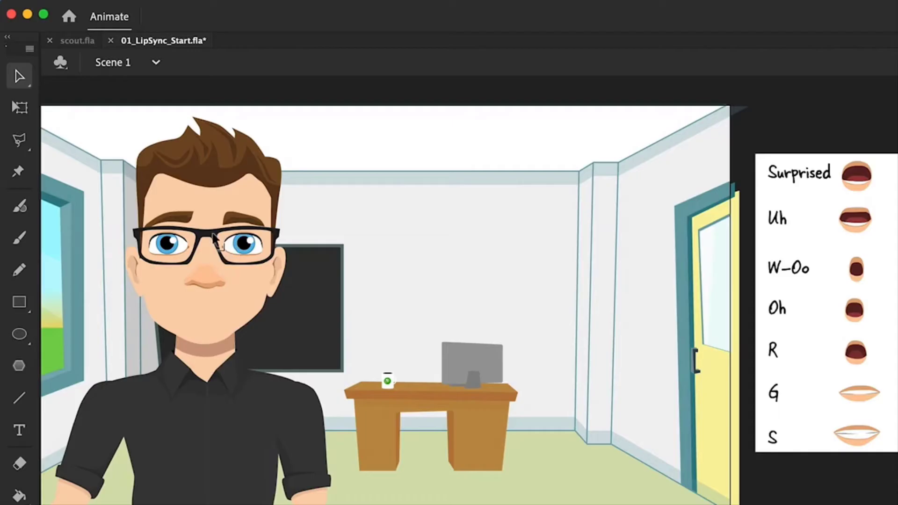
Convert all artwork on the Head layer at frame 1 into a Graphic symbol named Head.
click(234, 241)
click(197, 161)
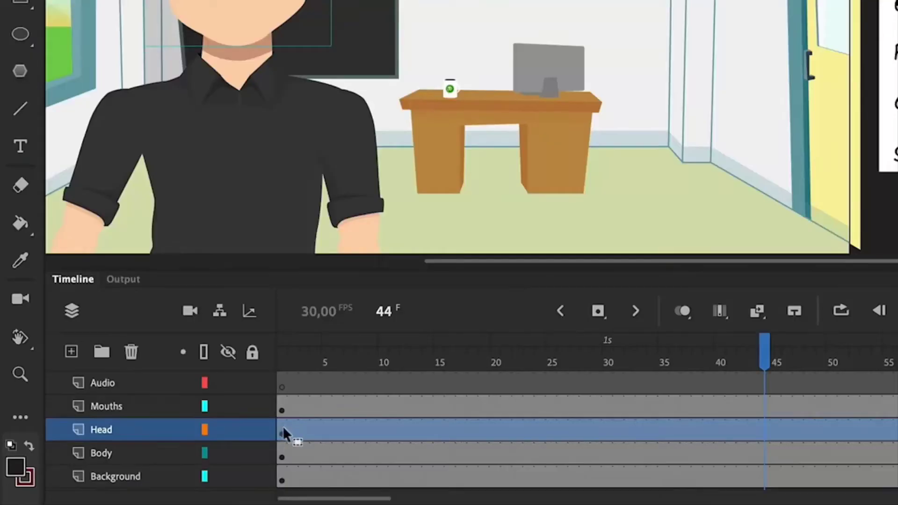
click(281, 428)
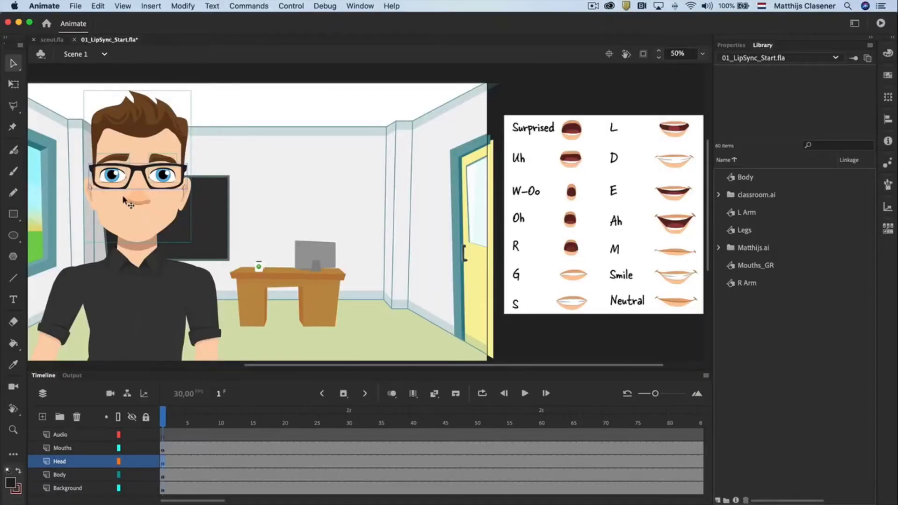
right_click(138, 171)
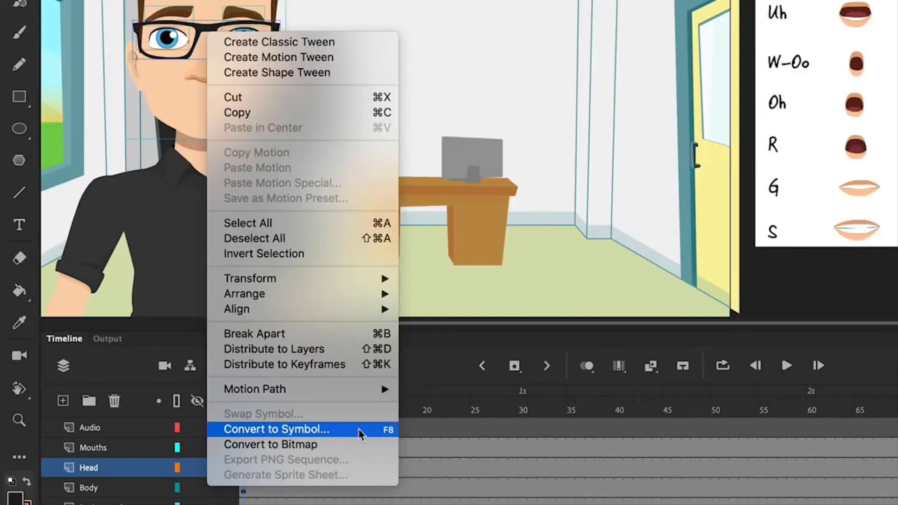
click(360, 431)
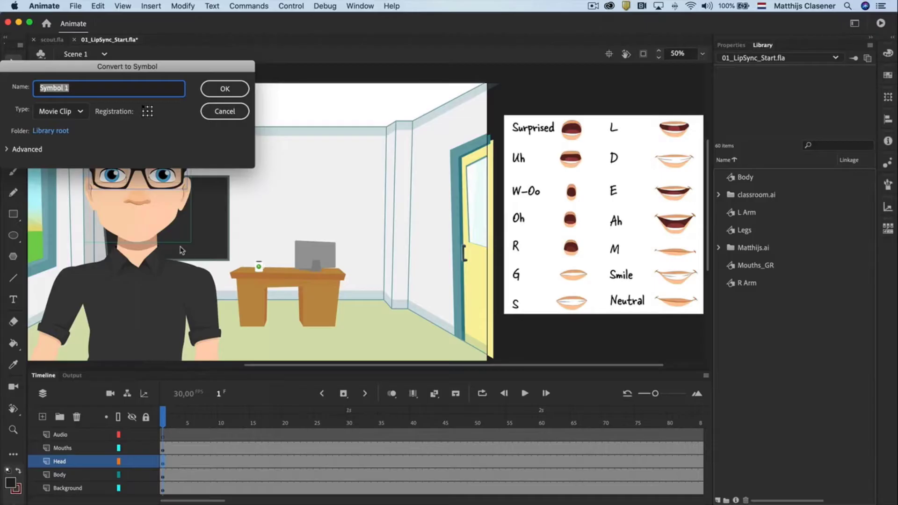
text(Head)
click(75, 112)
click(64, 166)
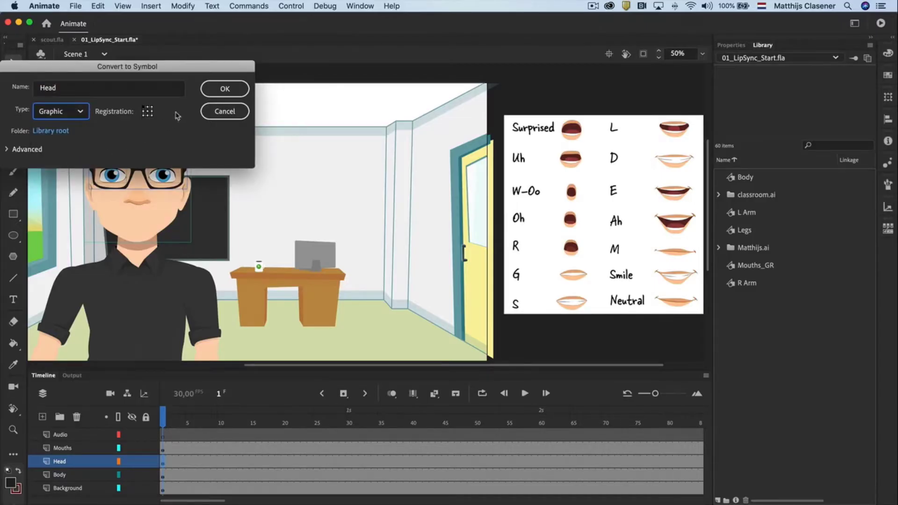
click(225, 89)
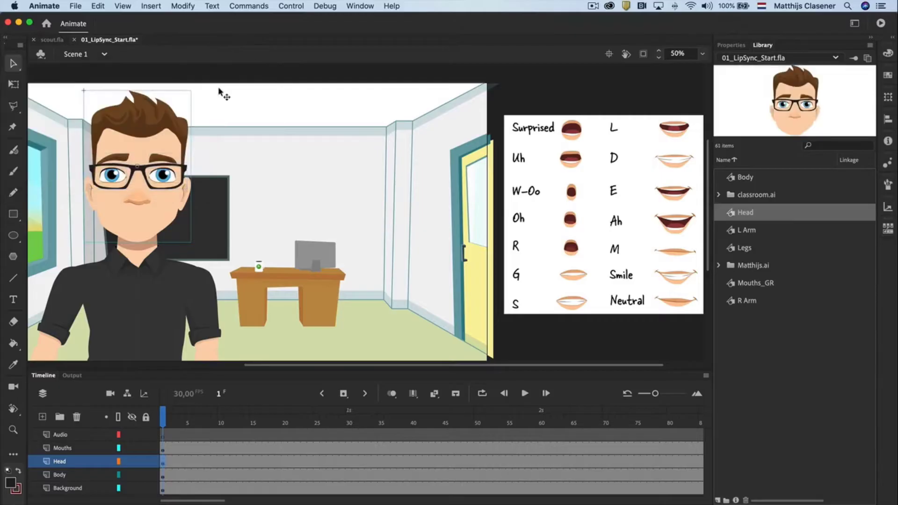
Look inside the Head symbol and return to Scene 1.
double_click(157, 136)
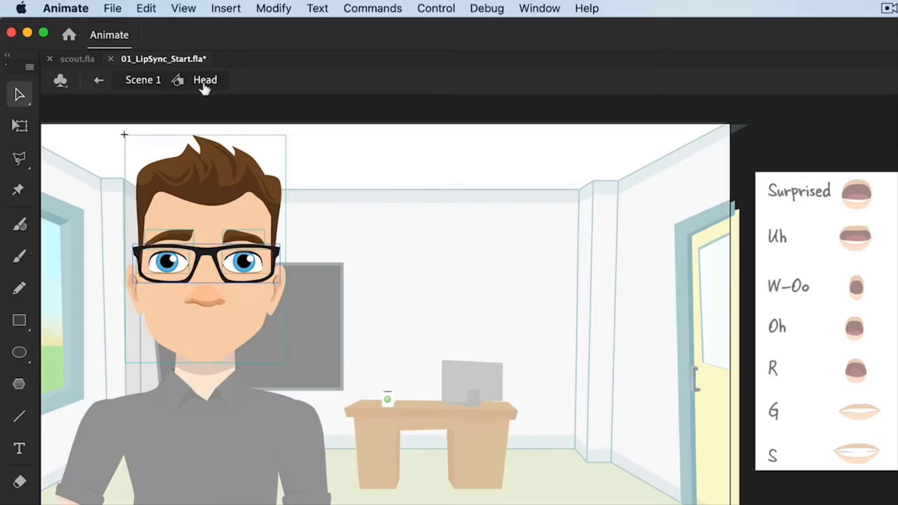
click(148, 81)
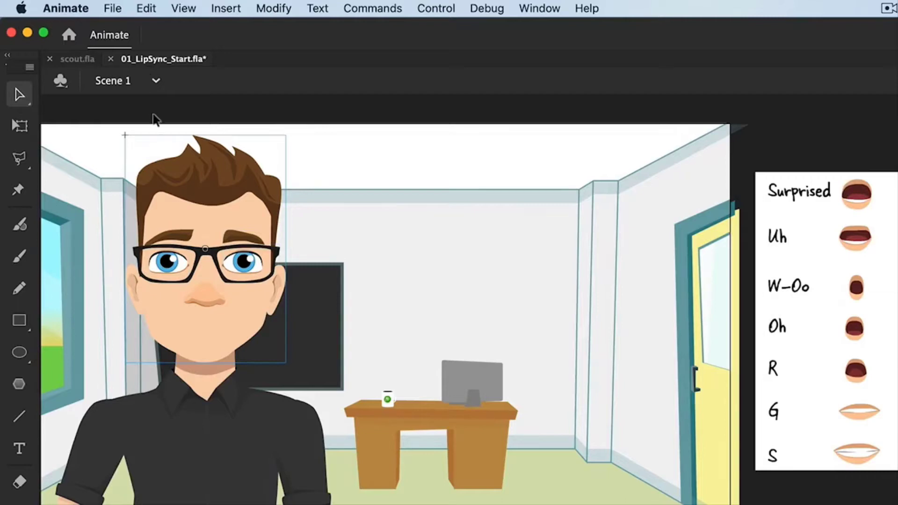
click(168, 189)
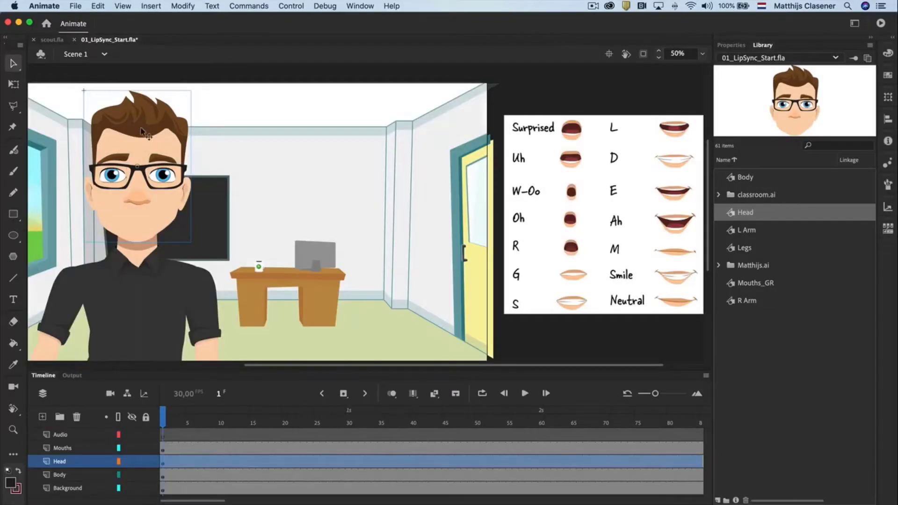
Enter the Head symbol and distribute all its parts to separate layers.
double_click(149, 132)
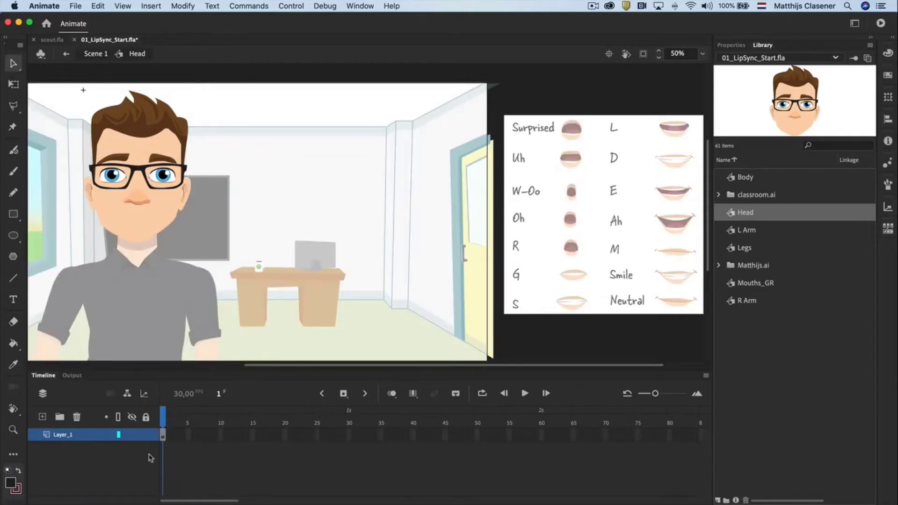
click(163, 435)
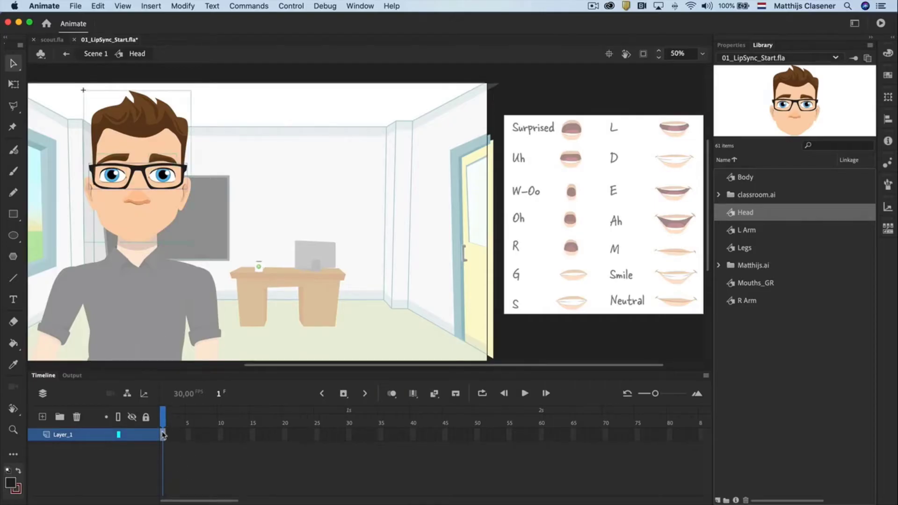
right_click(146, 225)
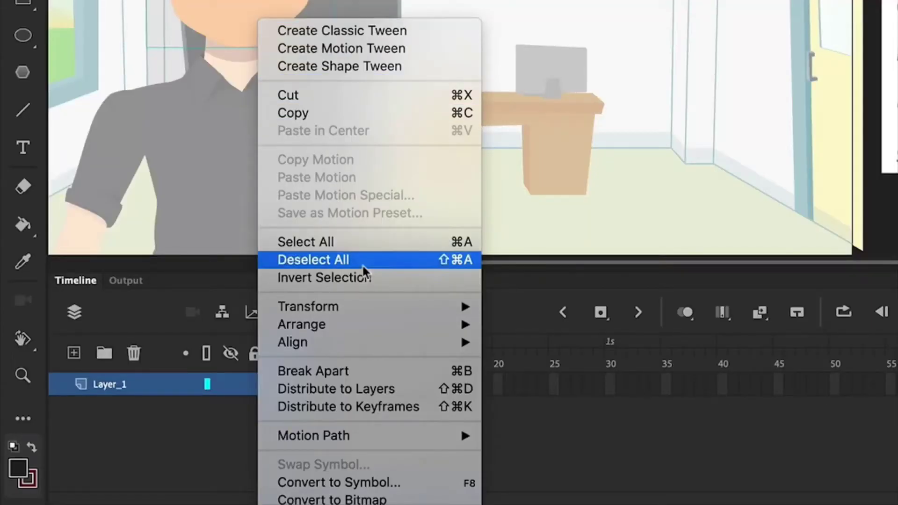
click(391, 388)
Rename the lowest layer in the Head symbol as Head_BG.
double_click(119, 476)
text(Head)
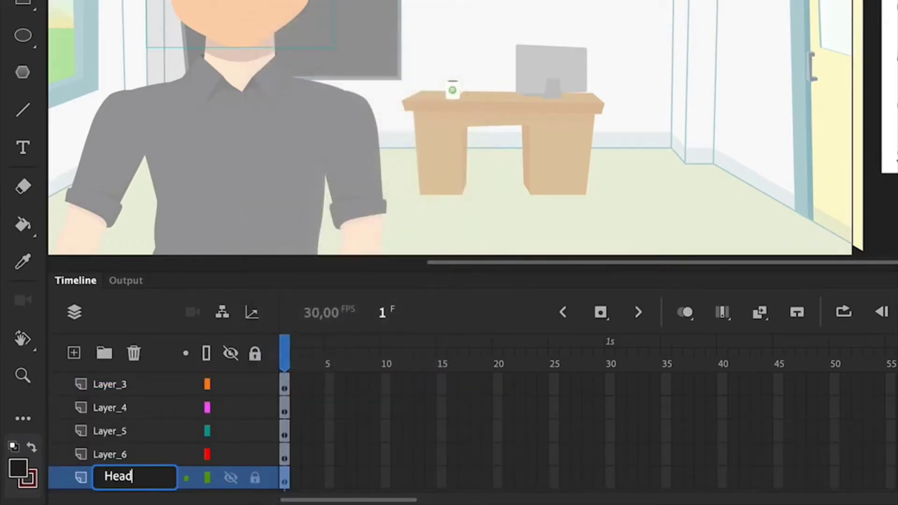
text(_BG)
key(Return)
Rename Layer_6 as Right_Eye_Brow and Layer_5 as Left_Eye_Brow.
click(96, 456)
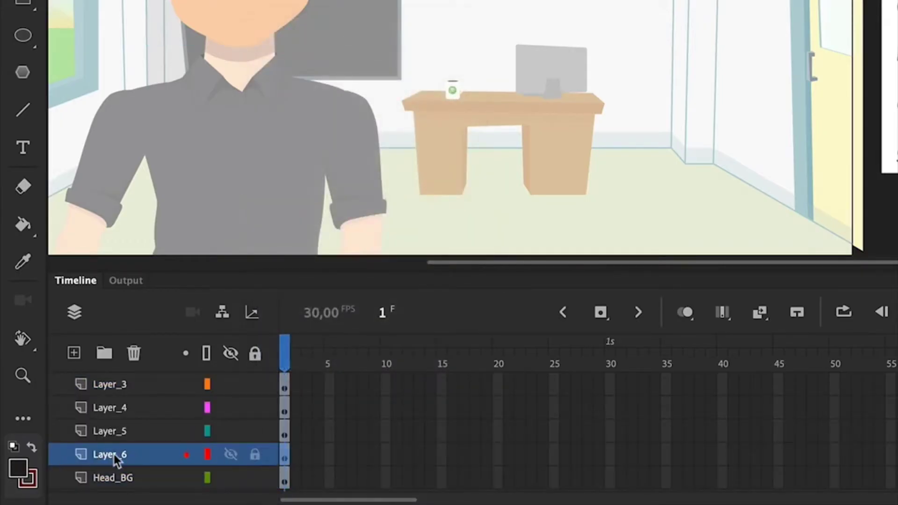
double_click(95, 456)
text(Right_Eye_Brow)
key(Return)
double_click(124, 432)
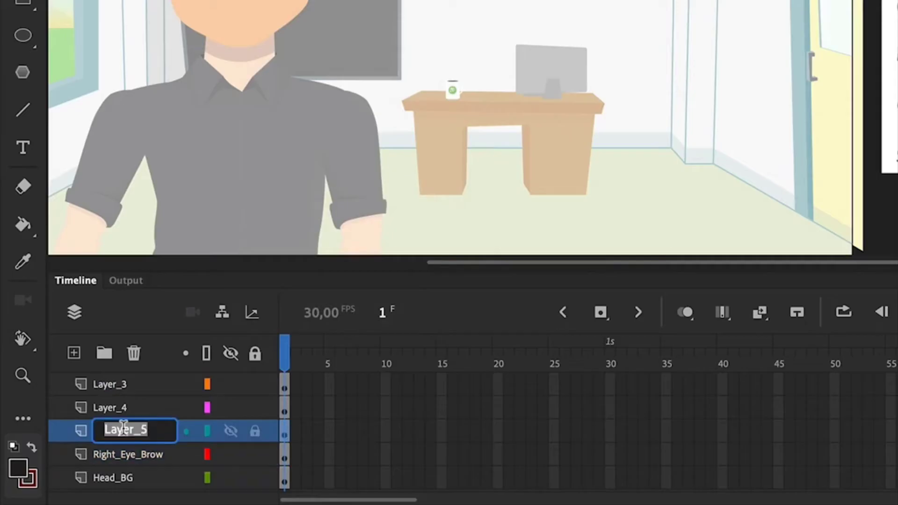
text(Left_Eye_Brow)
key(Return)
Rename Layer_4 as Right_Eye and Layer_3 as Left_Eye.
click(128, 408)
double_click(128, 408)
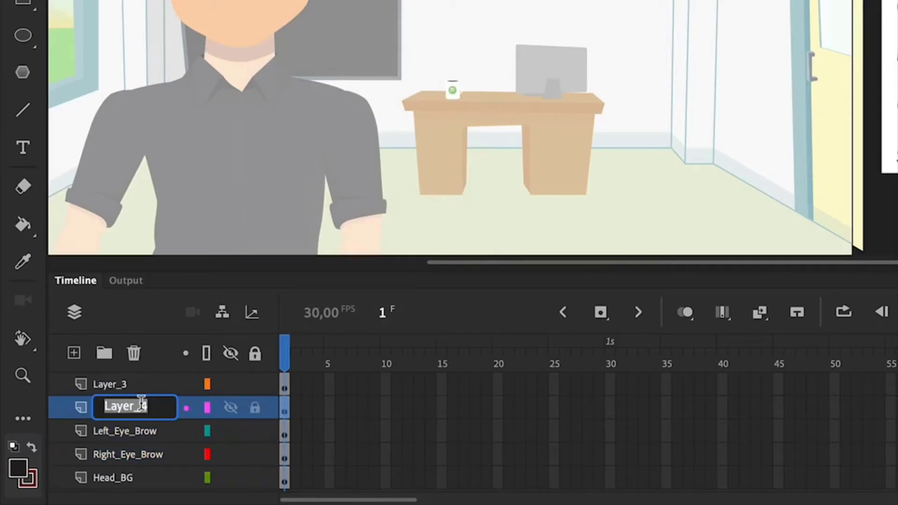
text(Right_Eye)
key(Return)
double_click(136, 384)
text(Left_Eye)
key(Return)
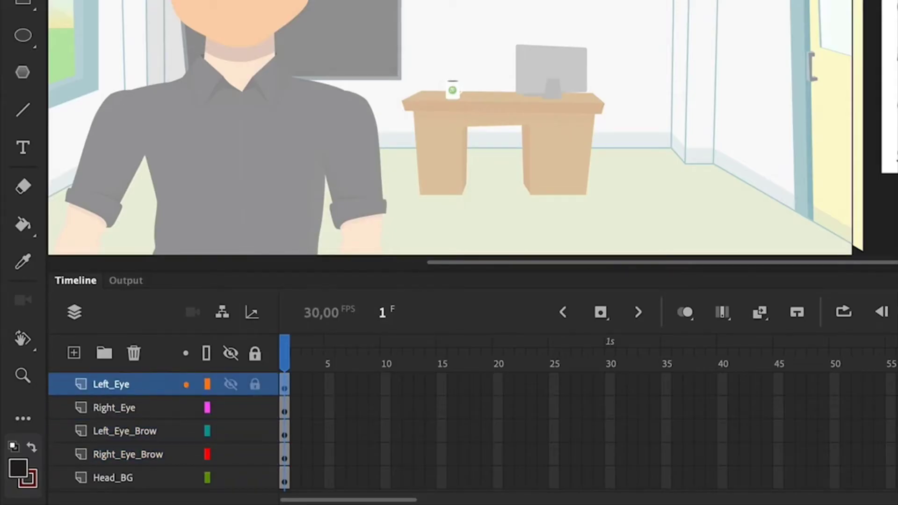
Rename the layer above Left_Eye as Glasses and delete the empty Layer_1.
scroll(130, 416, up, 2)
click(130, 416)
double_click(129, 416)
text(Glasses)
key(Return)
click(109, 384)
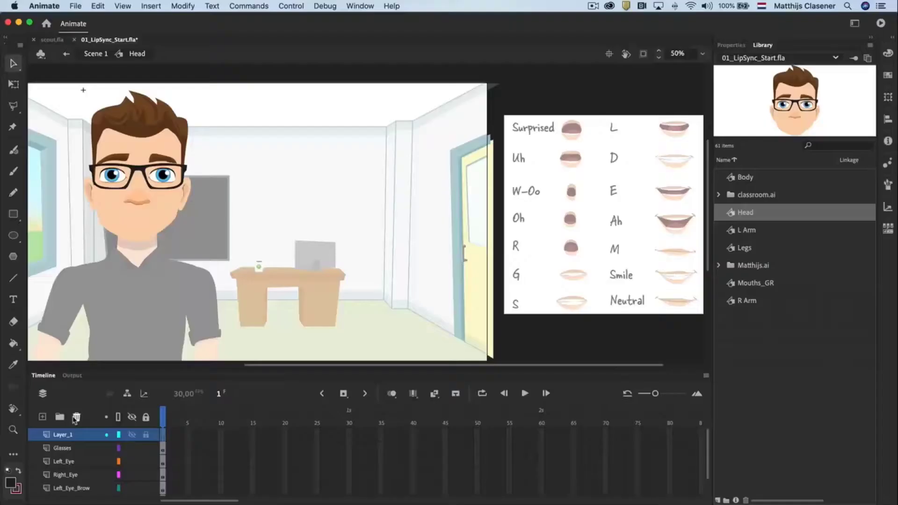
click(76, 418)
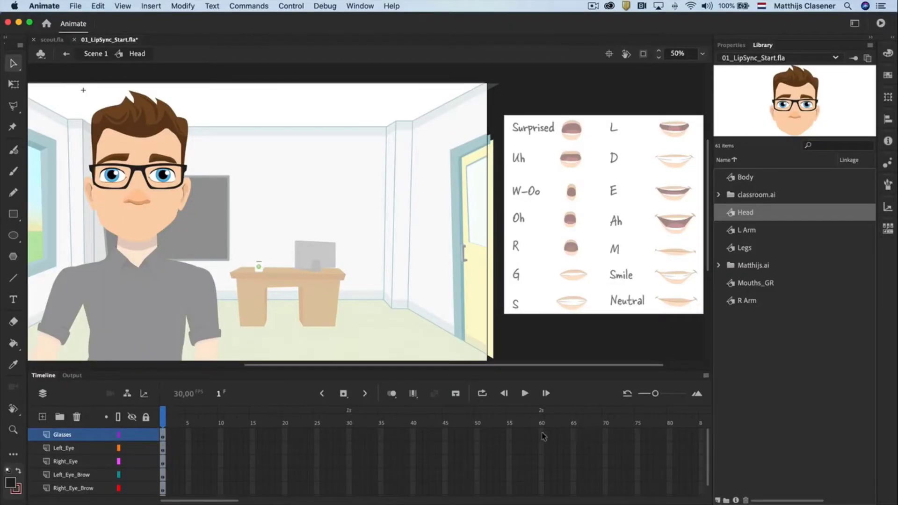
Extend all layers of the Head symbol to frame 60 by inserting frames.
drag(542, 435, 543, 499)
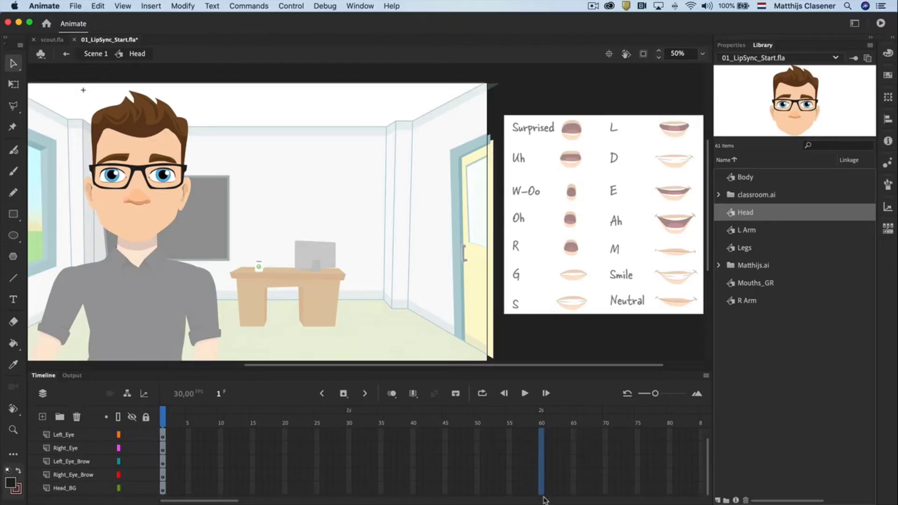
click(345, 396)
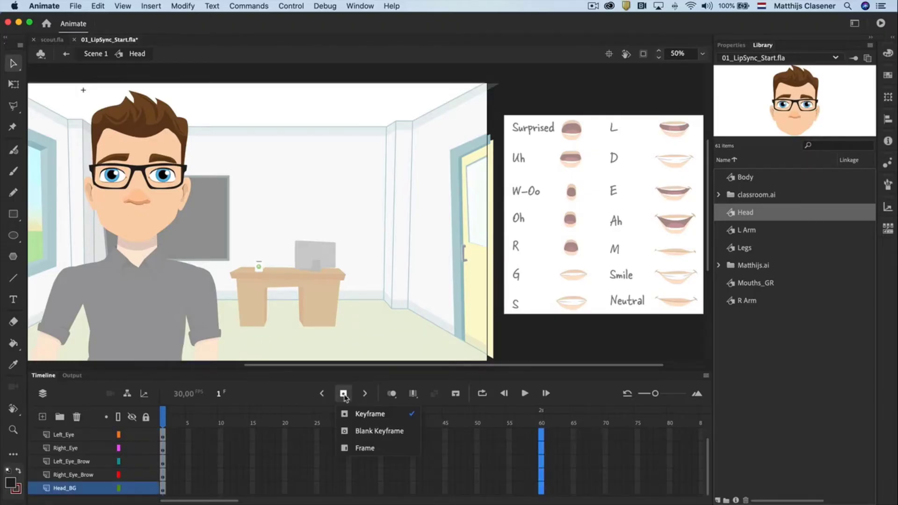
click(365, 448)
Insert keyframes at frame 55 on the Left_Eye and Right_Eye layers and delete the eyes from those keyframes.
click(509, 416)
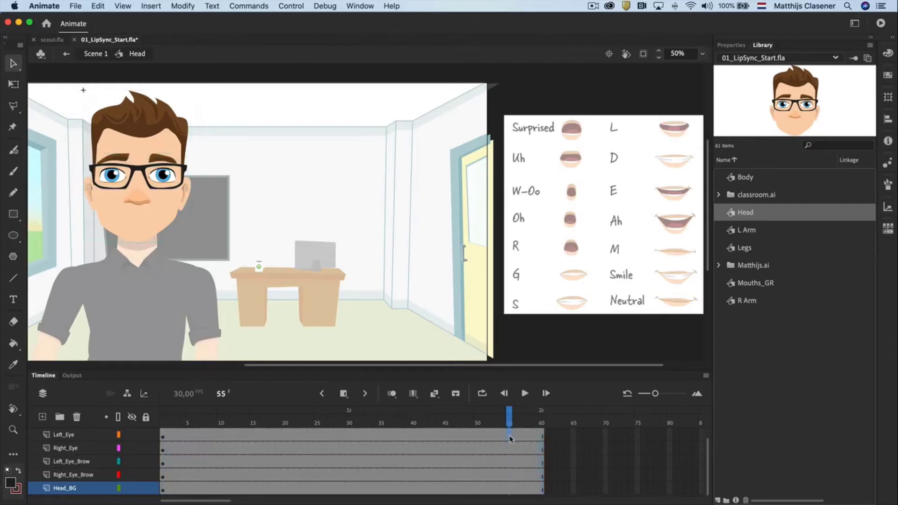
click(511, 452)
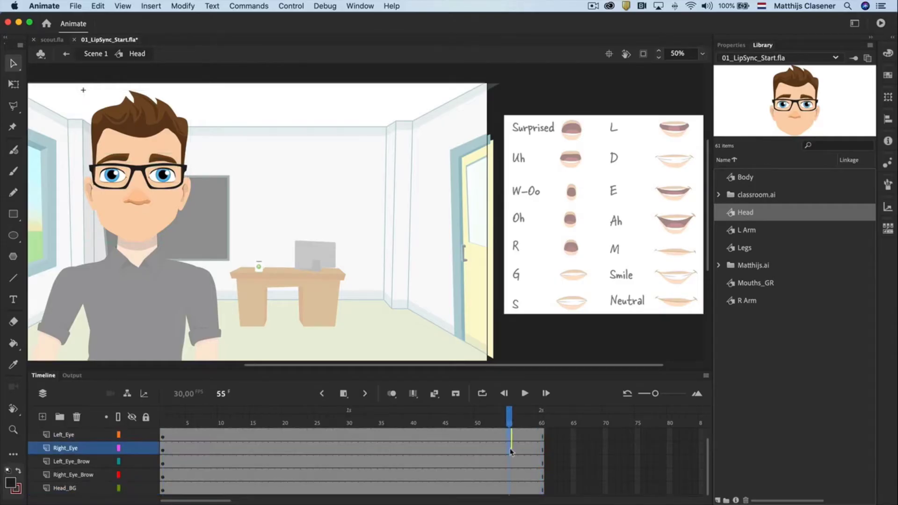
click(344, 395)
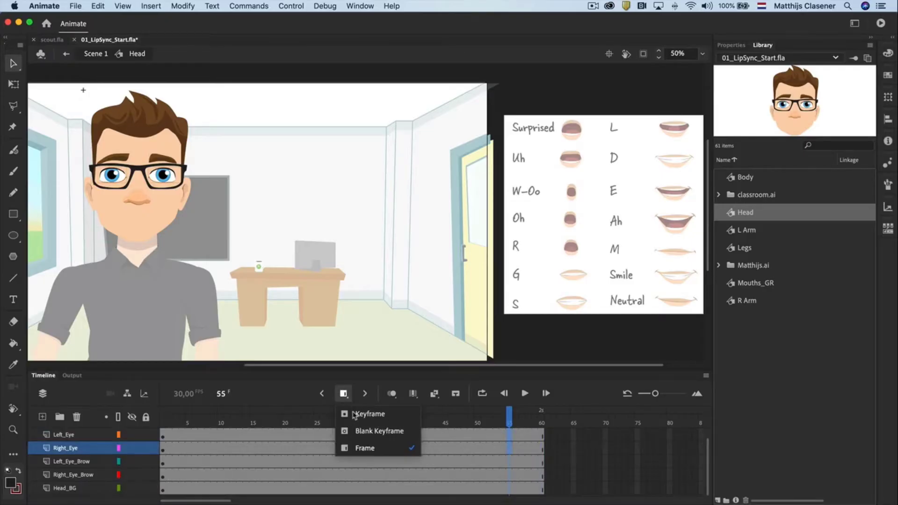
click(354, 415)
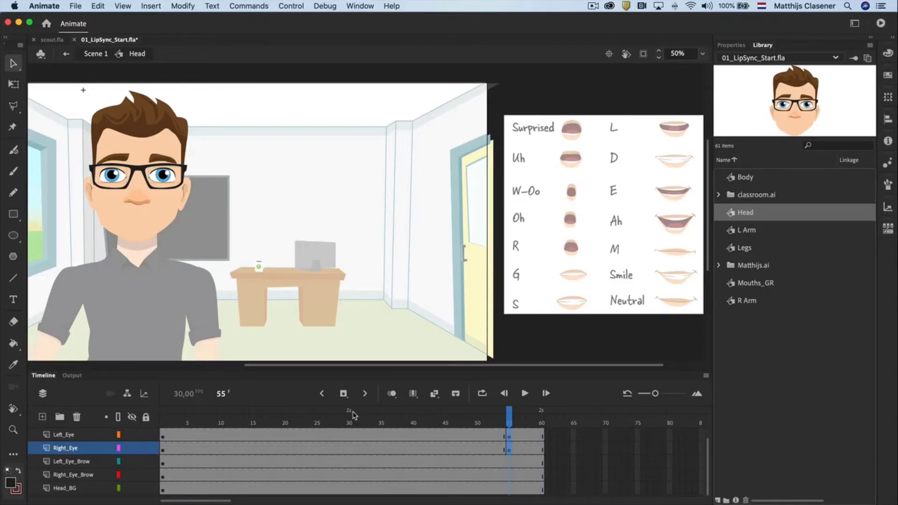
scroll(456, 404, up, 1)
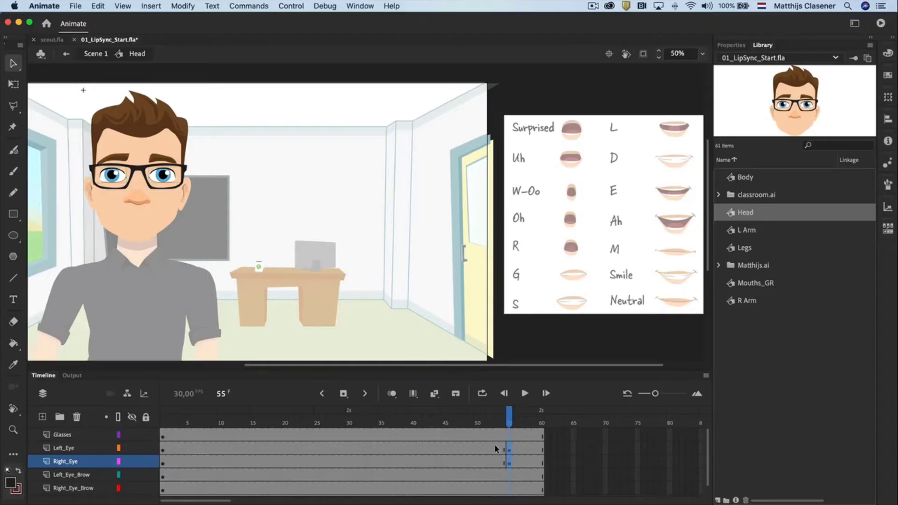
key(Delete)
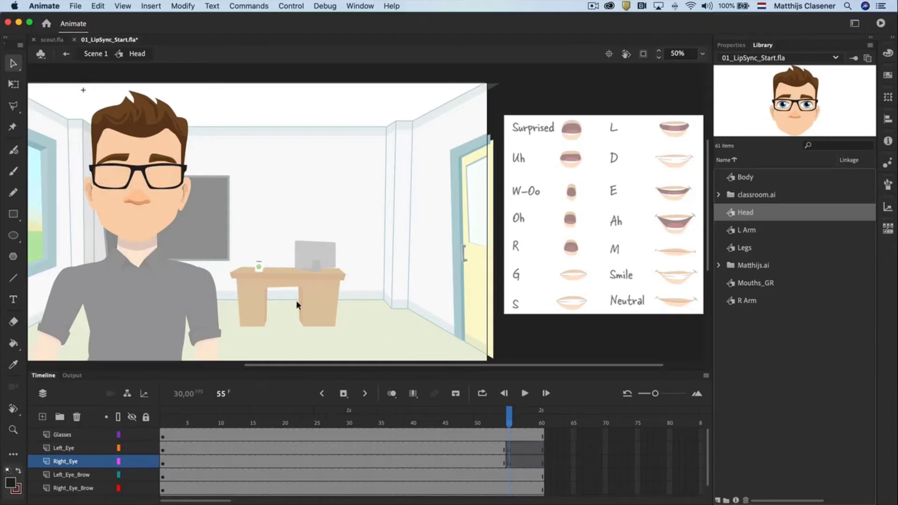
Set up the Line tool with a stroke size of 7 and a width profile tapered at both ends.
click(13, 430)
click(135, 182)
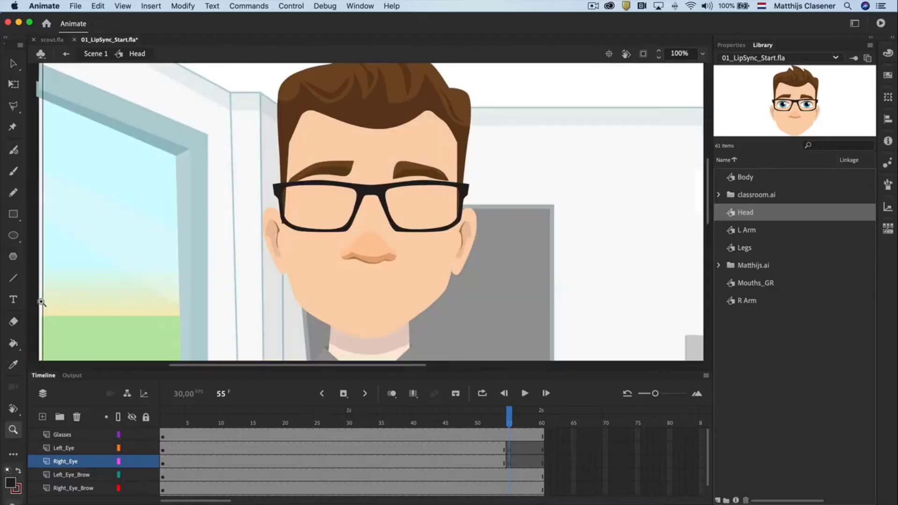
click(14, 278)
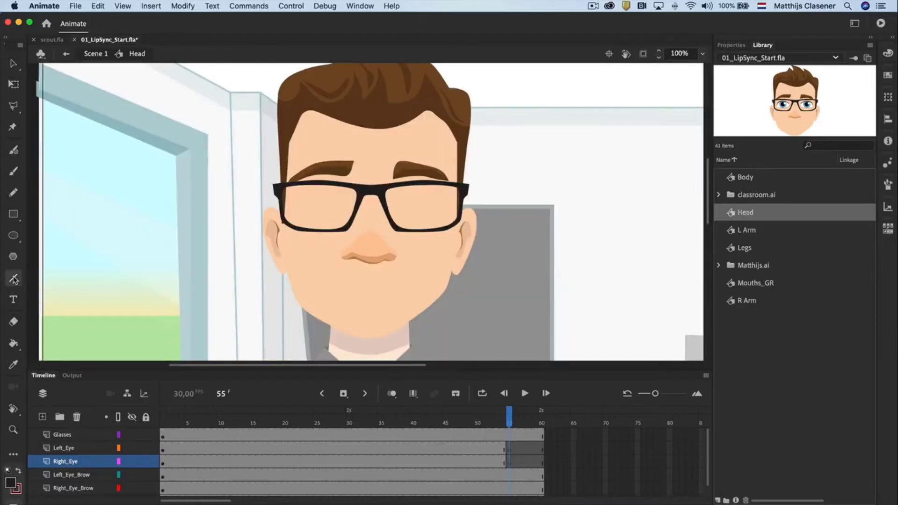
click(732, 45)
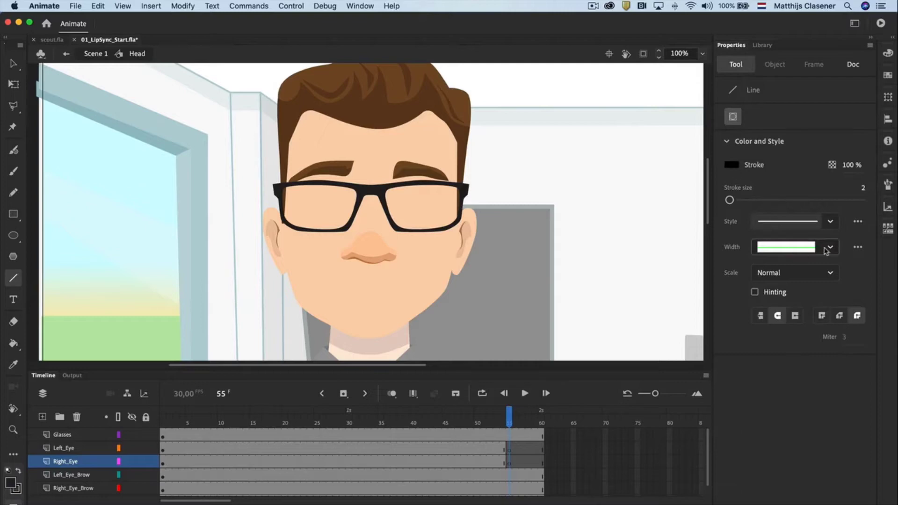
click(827, 248)
click(800, 275)
drag(729, 200, 733, 200)
Draw a horizontal closed-eye line inside each lens at frame 55, one on the Right_Eye layer and one on the Left_Eye layer.
drag(292, 207, 343, 207)
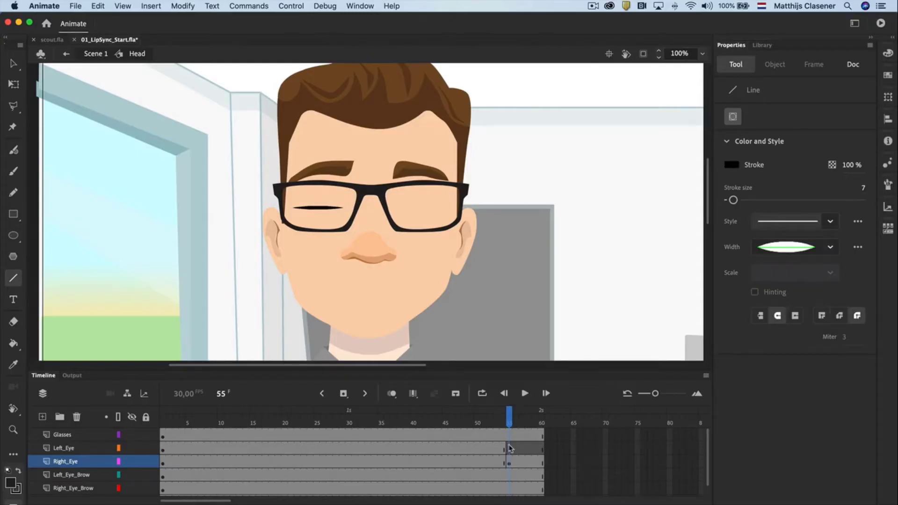
click(509, 448)
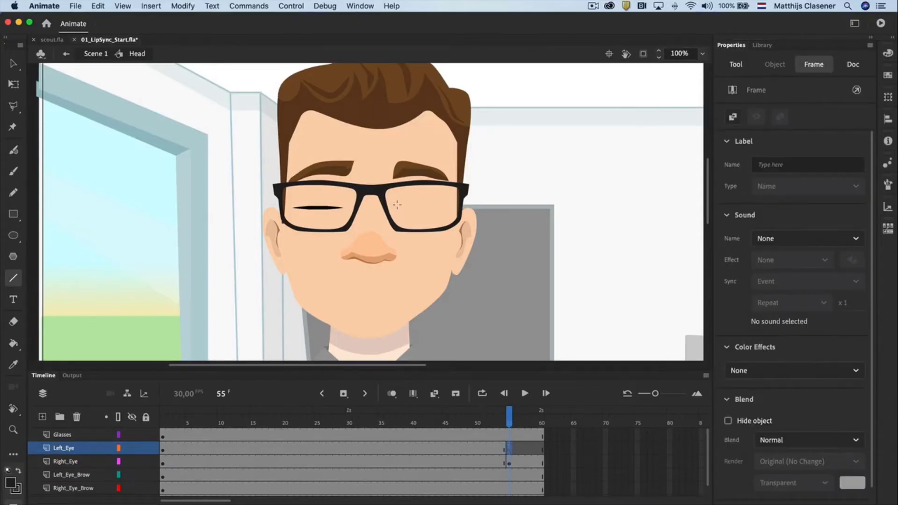
drag(396, 204, 444, 206)
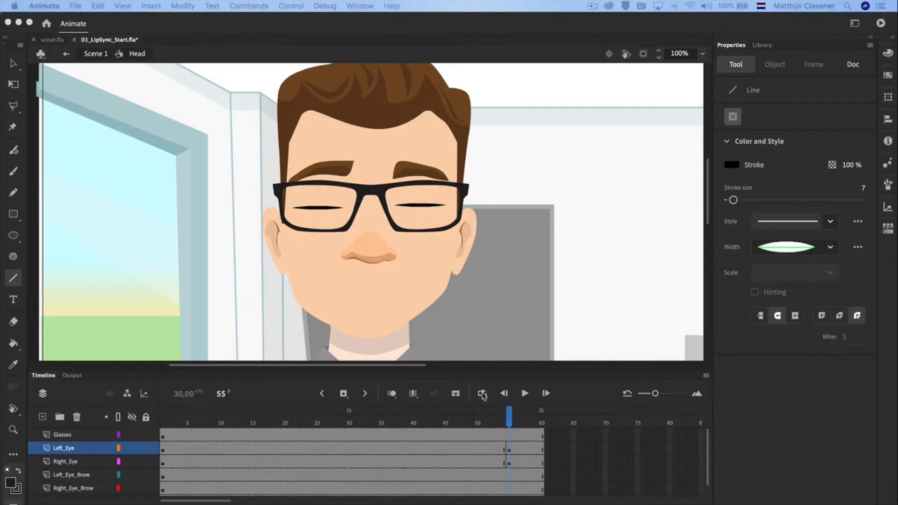
Turn on looping and play the Head timeline to preview the blink.
click(482, 395)
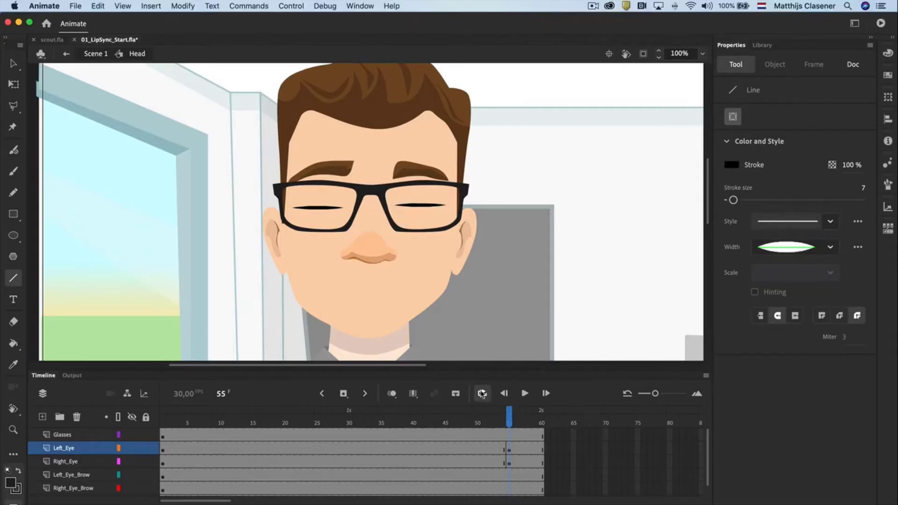
click(482, 396)
click(524, 393)
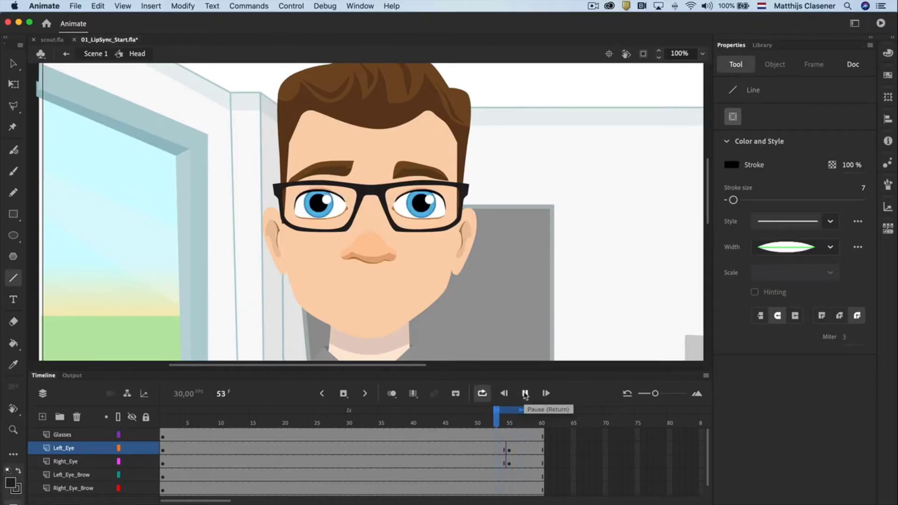
Stop the blink preview, return to Scene 1, turn looping off and play the main timeline from frame 1.
click(525, 393)
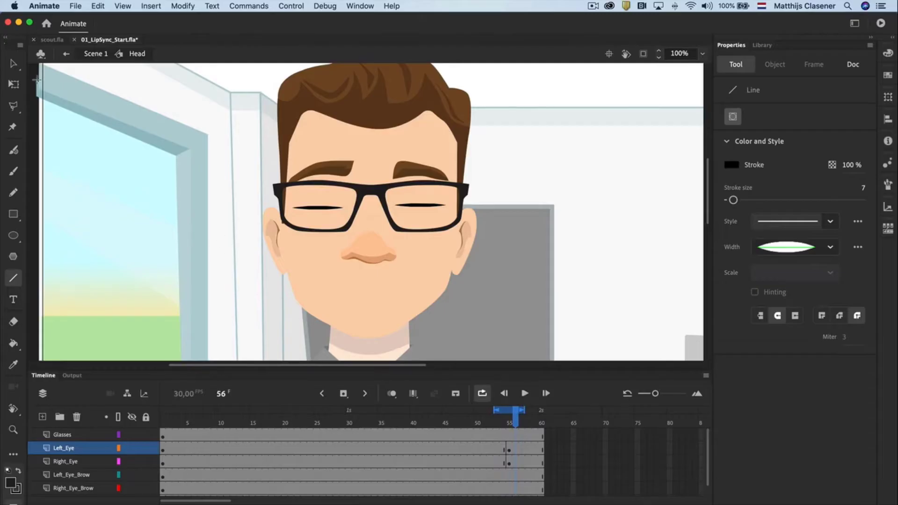
click(13, 63)
double_click(159, 121)
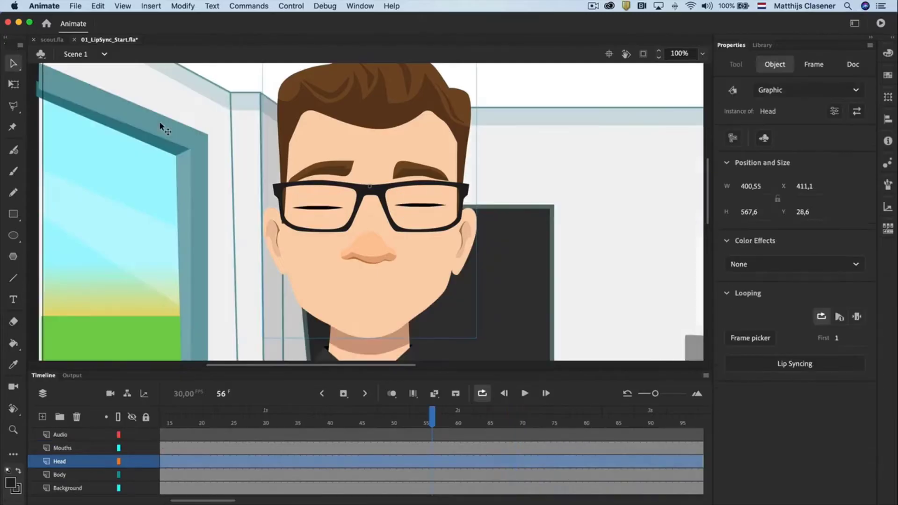
drag(434, 421, 93, 414)
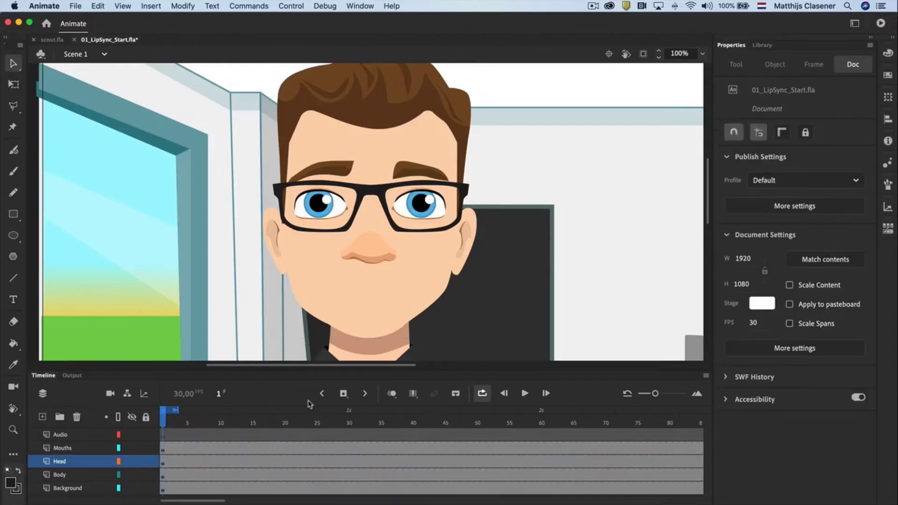
click(486, 394)
click(524, 394)
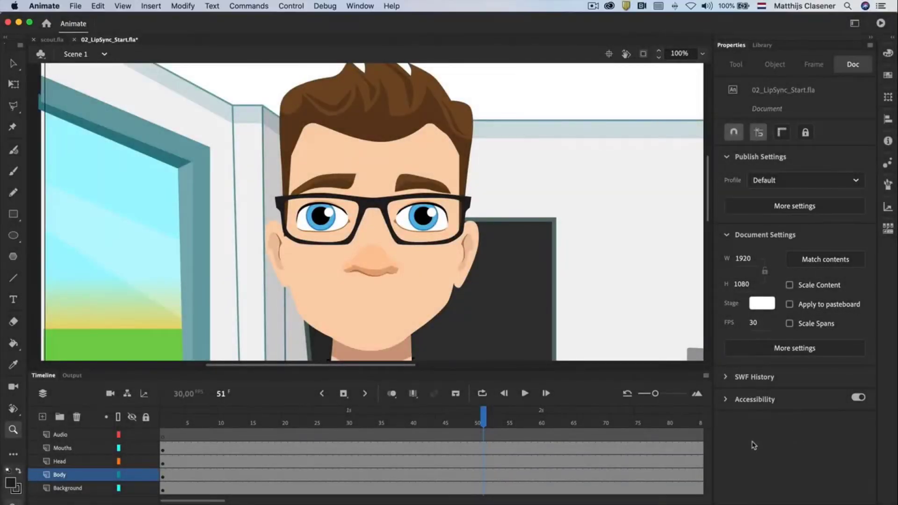
Play the main timeline from its start to watch the blink in the scene, and stop the playback.
drag(485, 412, 175, 421)
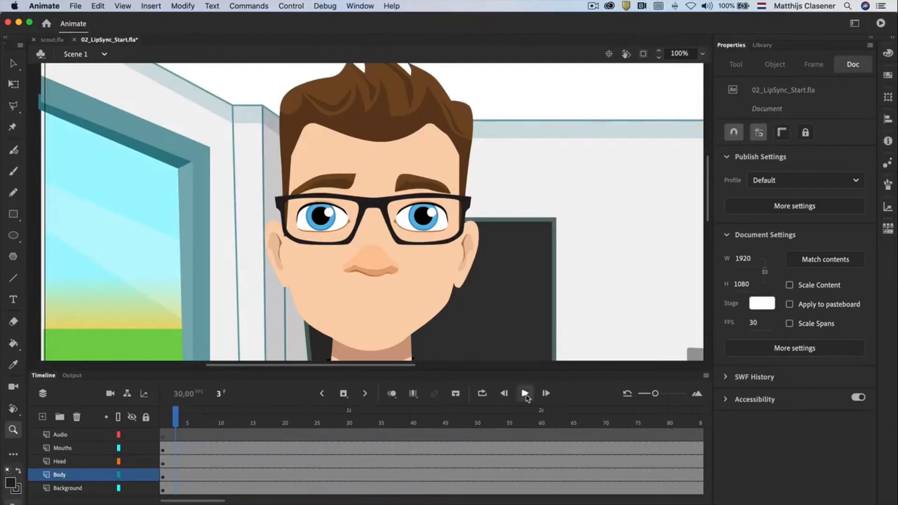
click(525, 393)
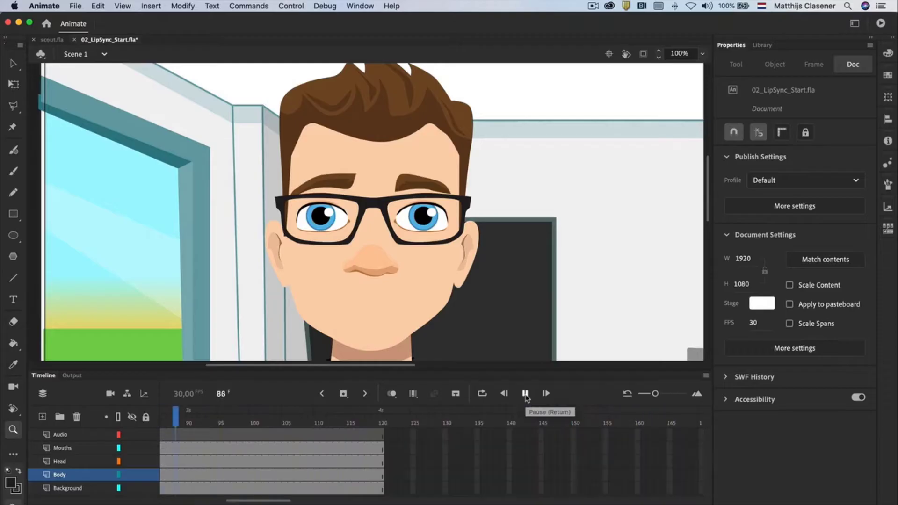
click(525, 393)
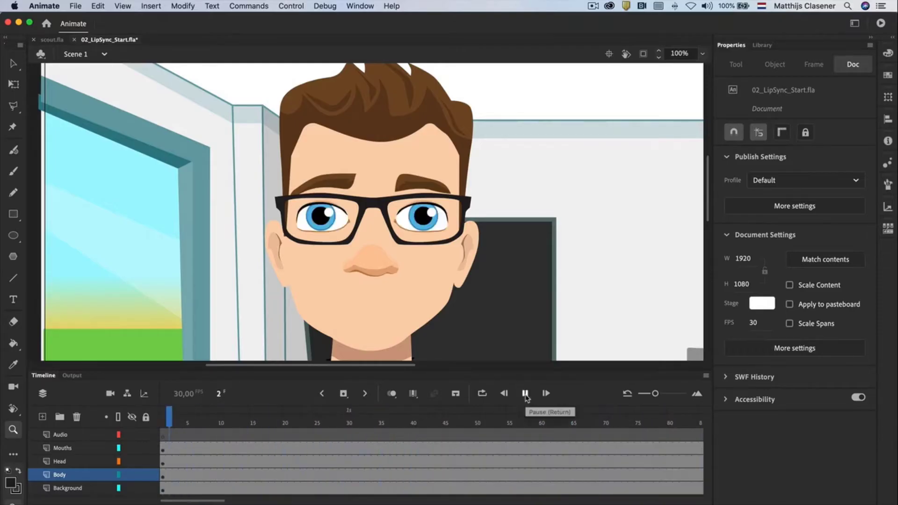
click(525, 394)
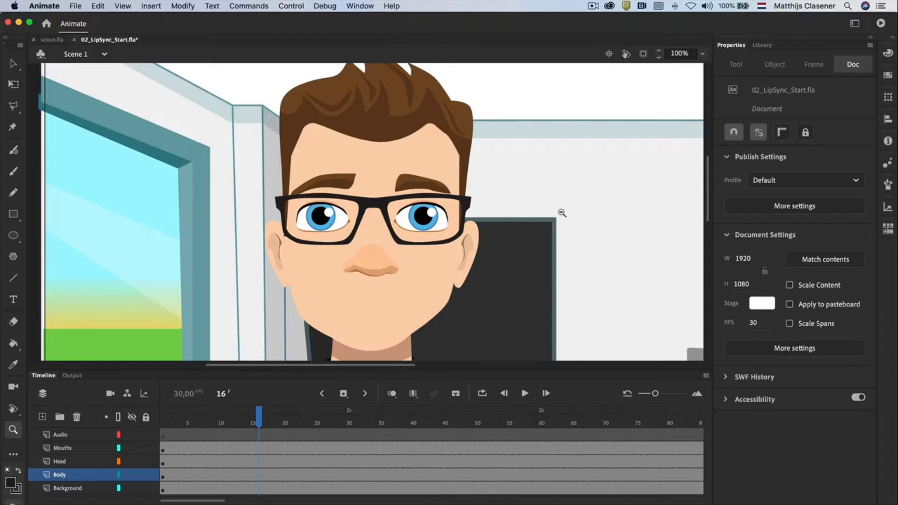
Zoom out to show the mouth chart beside the stage and open the Mouths_GR symbol for editing.
alt+click(561, 212)
drag(579, 296, 457, 258)
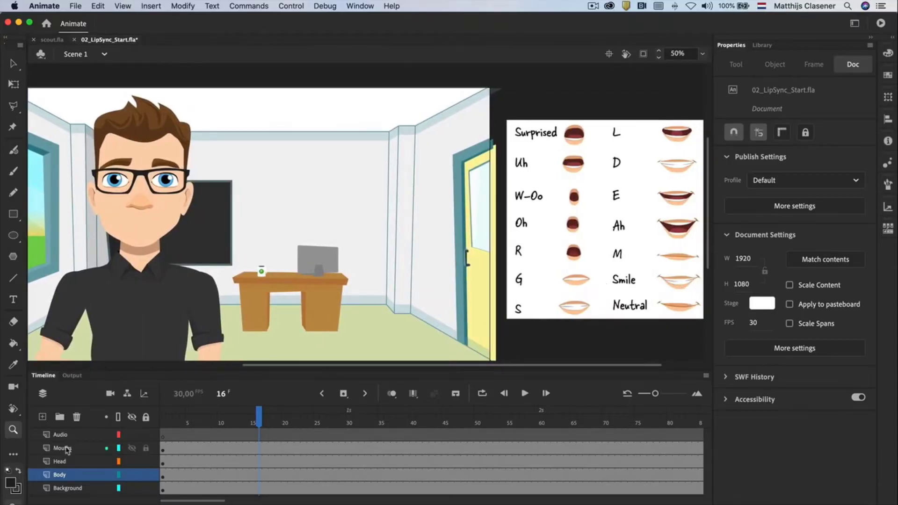
click(68, 449)
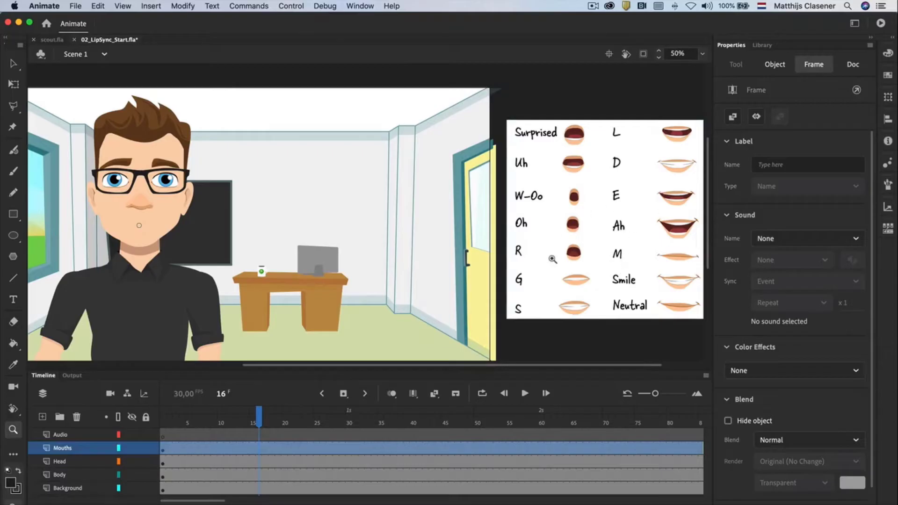
click(14, 67)
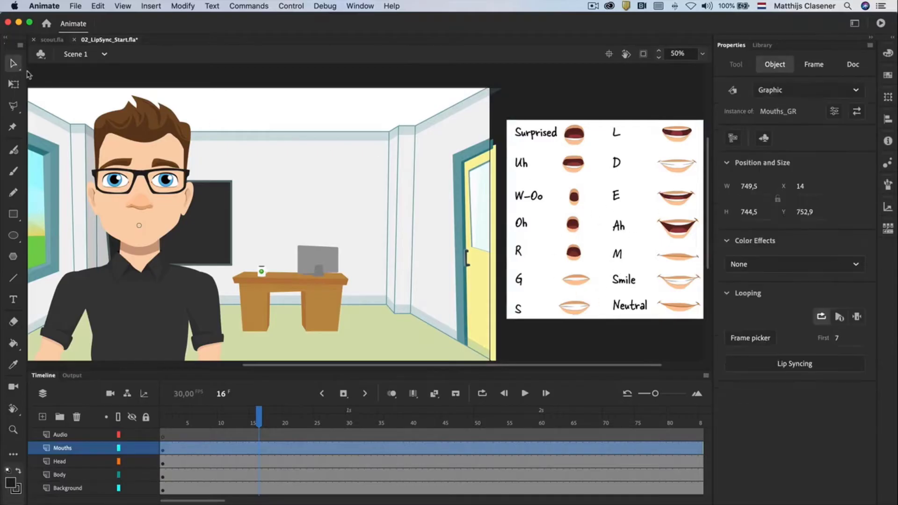
double_click(579, 138)
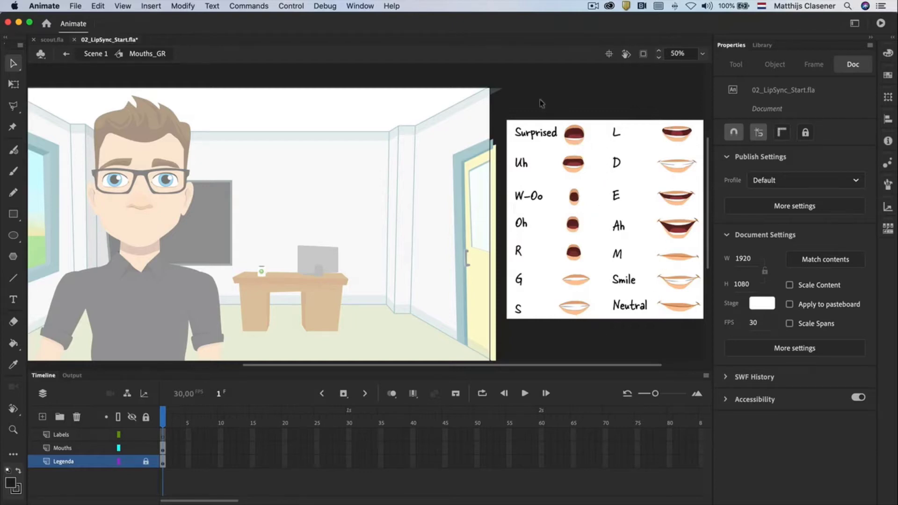
Select all mouth shapes on the chart and align them to each other by their horizontal and vertical centers.
drag(531, 93, 711, 330)
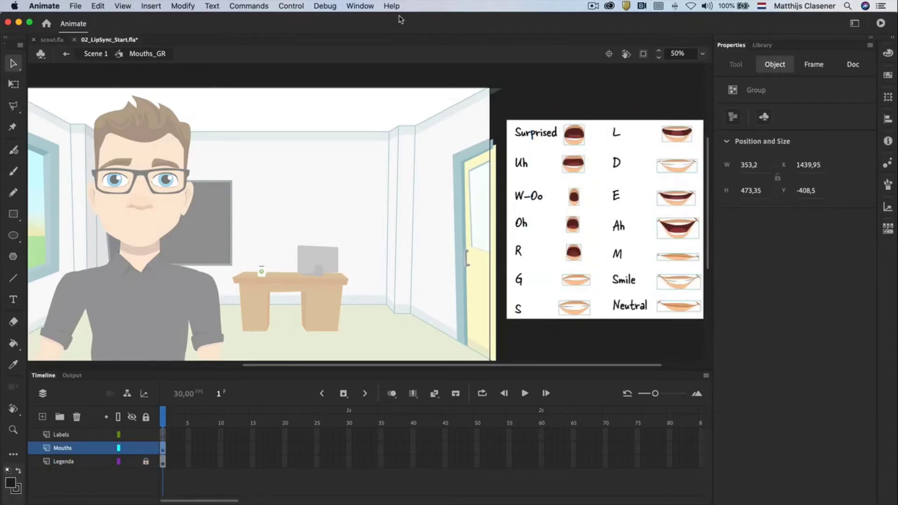
click(365, 7)
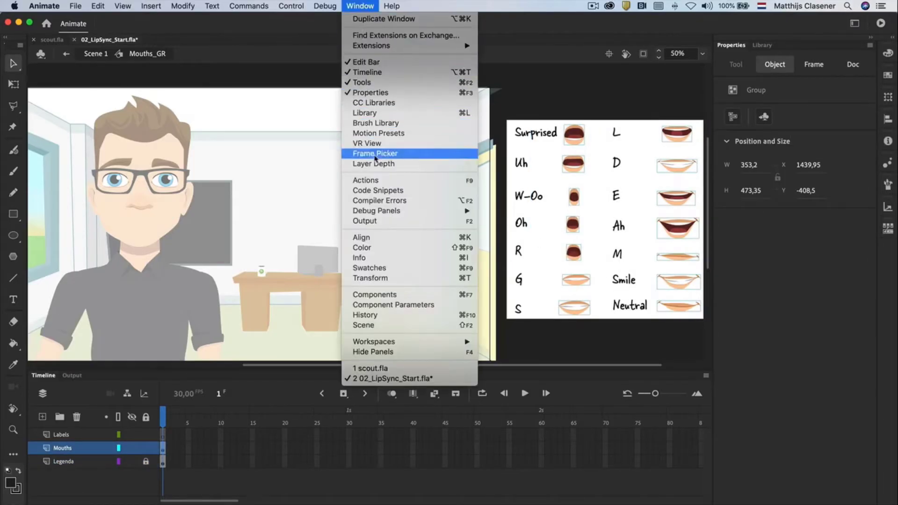
click(401, 238)
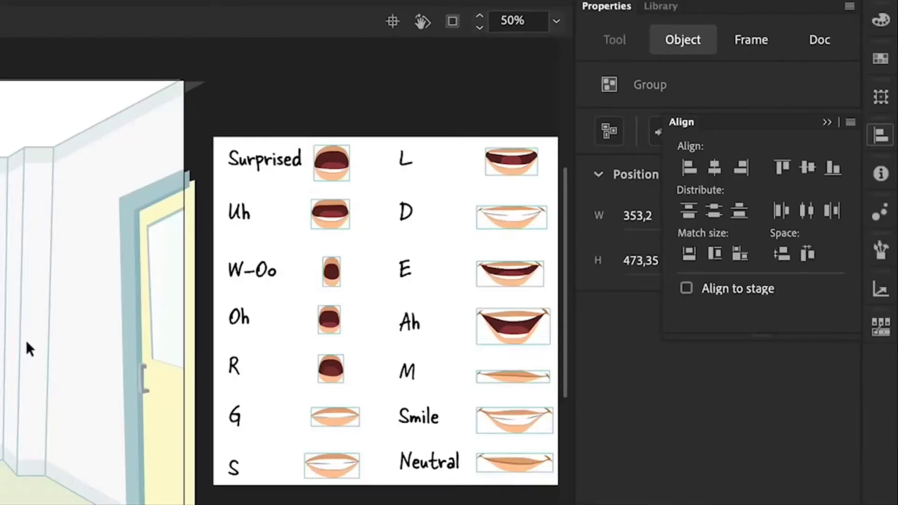
click(714, 167)
click(810, 169)
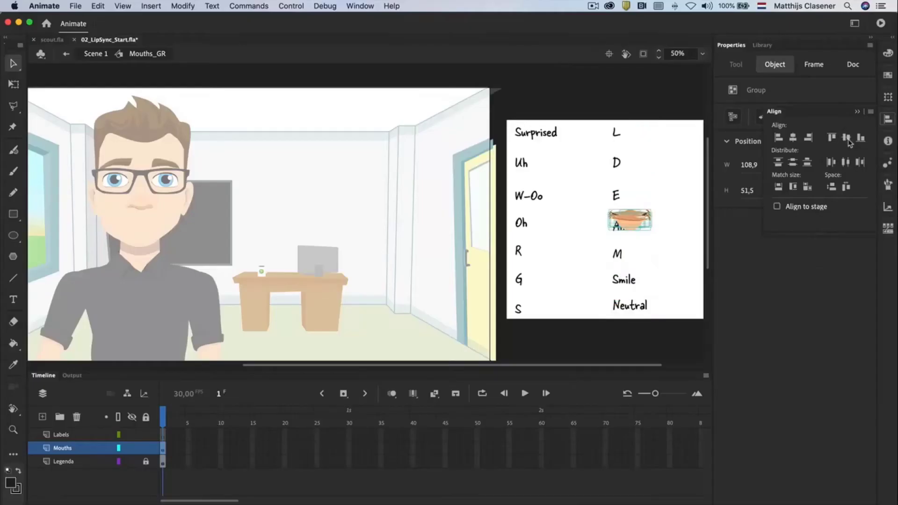
Move the stacked mouths onto the character's face below the nose and distribute them to keyframes.
drag(610, 222, 143, 223)
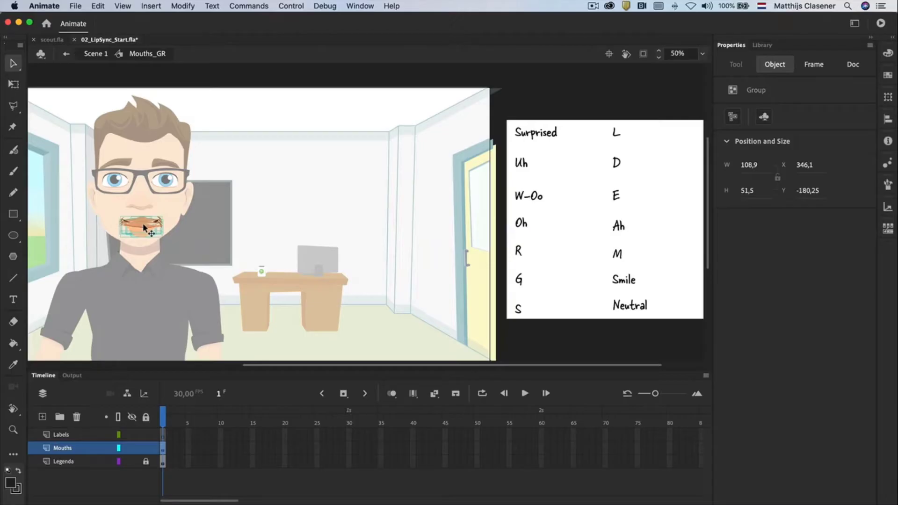
right_click(144, 225)
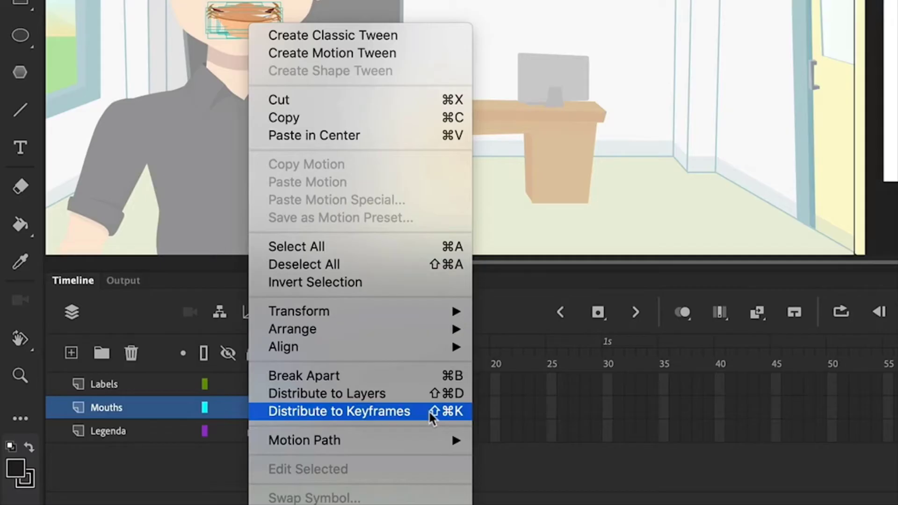
click(429, 410)
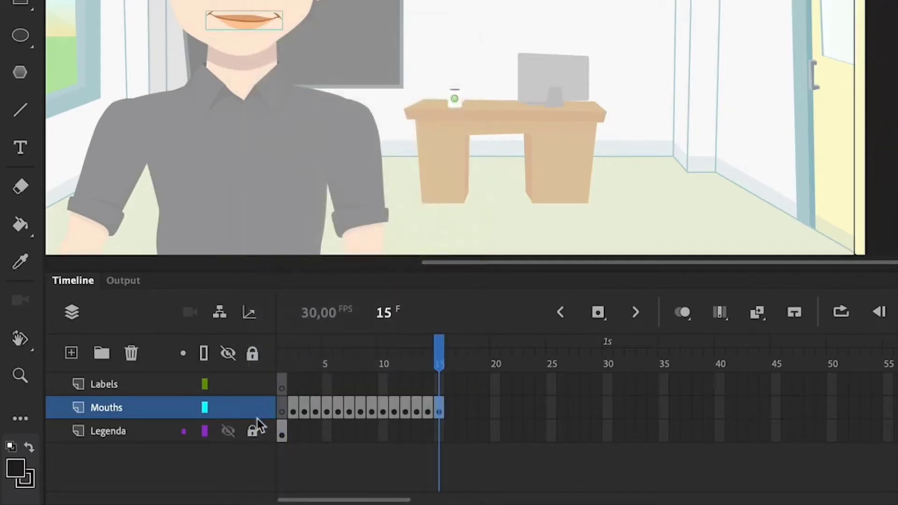
Remove the empty first frame from the Mouths layer.
click(283, 407)
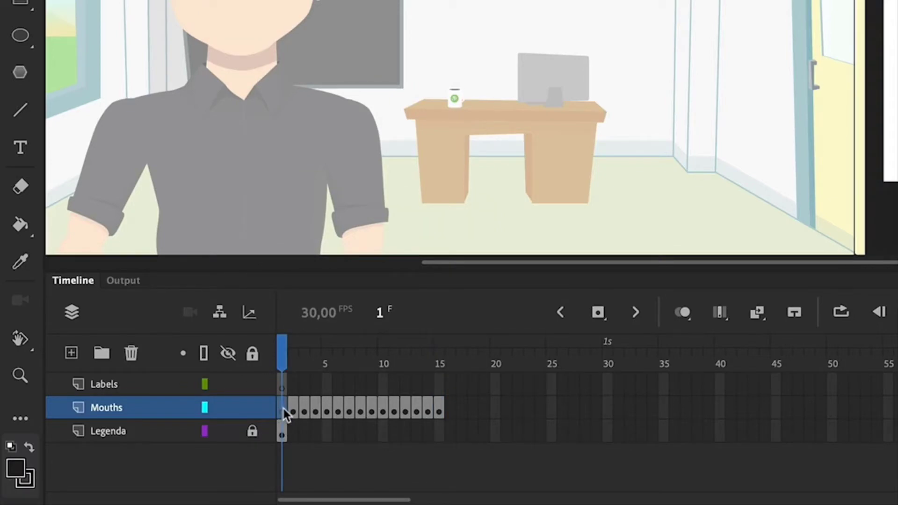
right_click(283, 409)
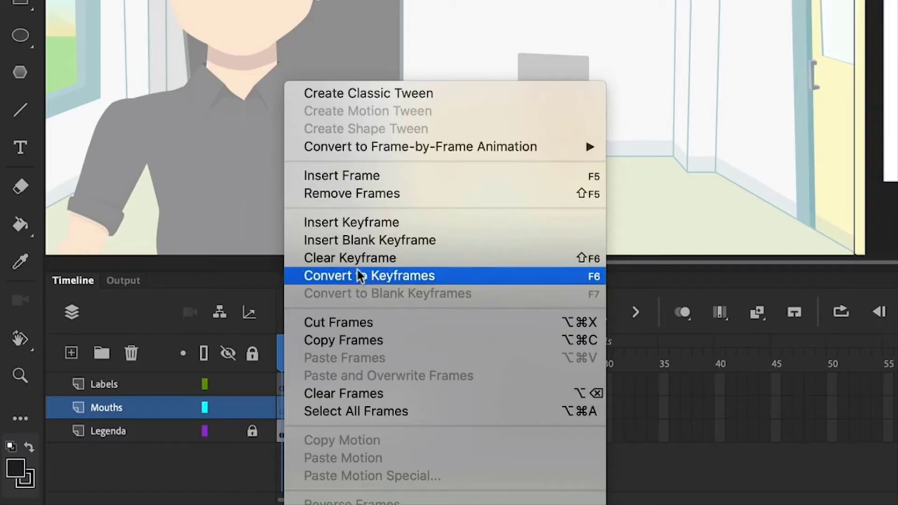
click(382, 192)
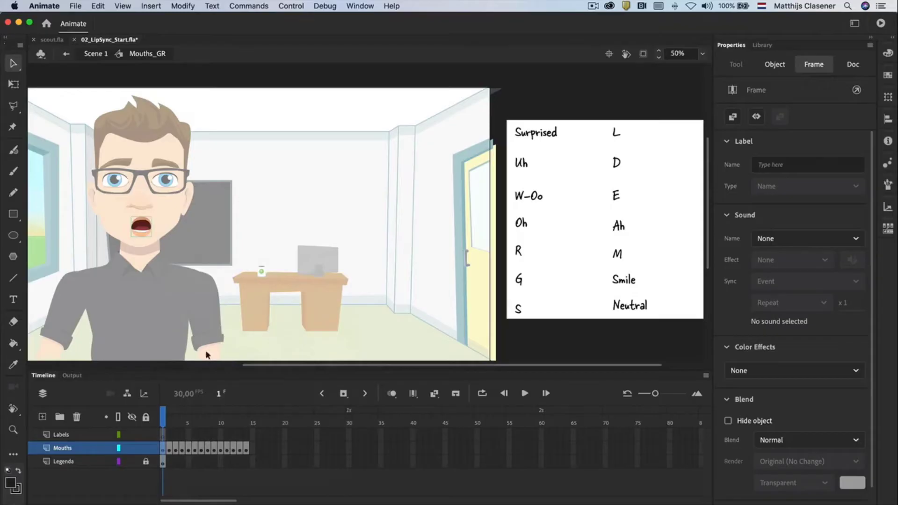
Play the Mouths_GR timeline to preview the sequence of mouth shapes.
click(524, 393)
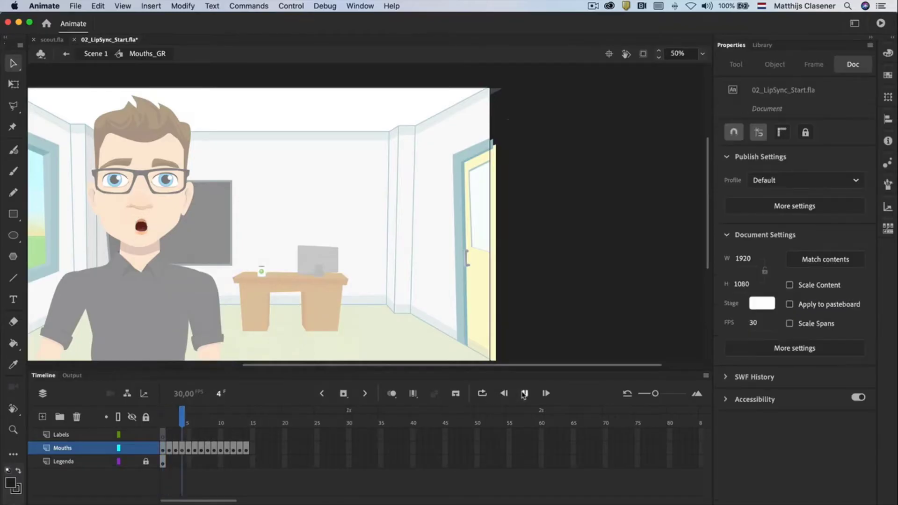
click(524, 394)
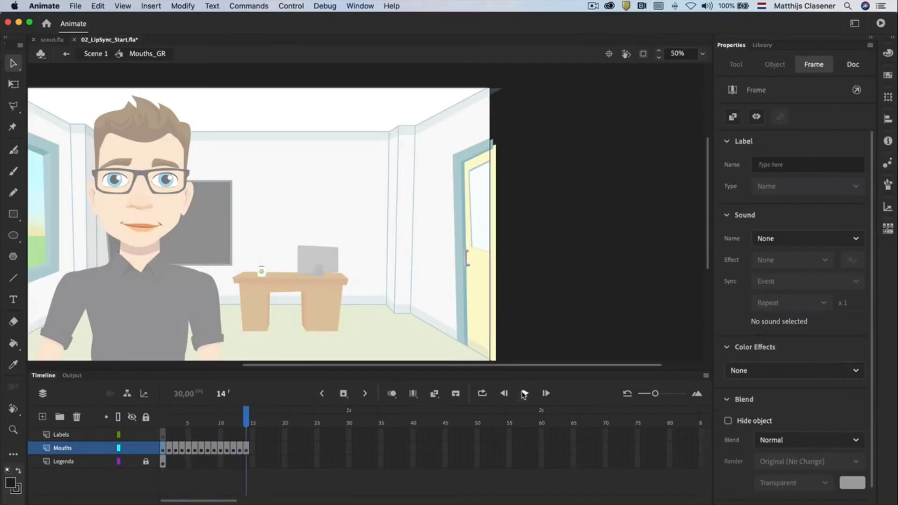
click(524, 393)
Return to Scene 1, bring the whole scene into view and play the main timeline from frame 1.
double_click(357, 269)
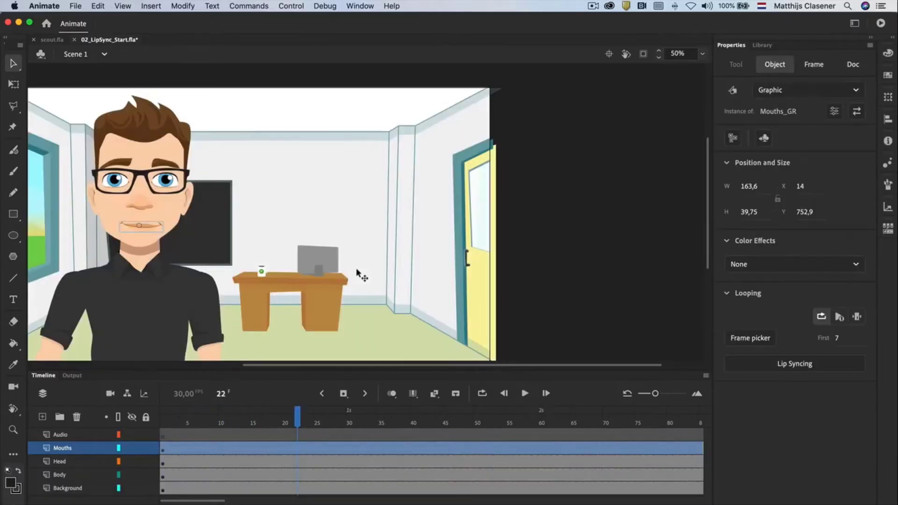
scroll(208, 270, left, 5)
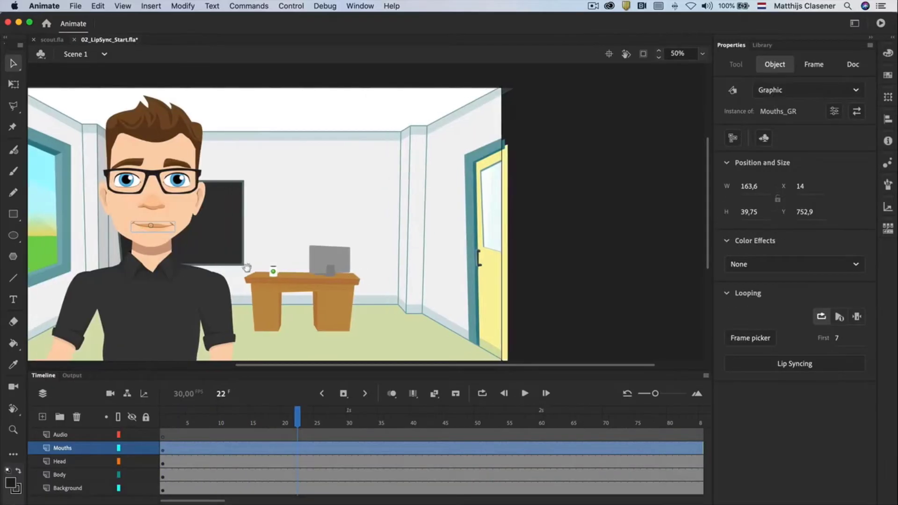
drag(297, 411, 162, 414)
click(525, 393)
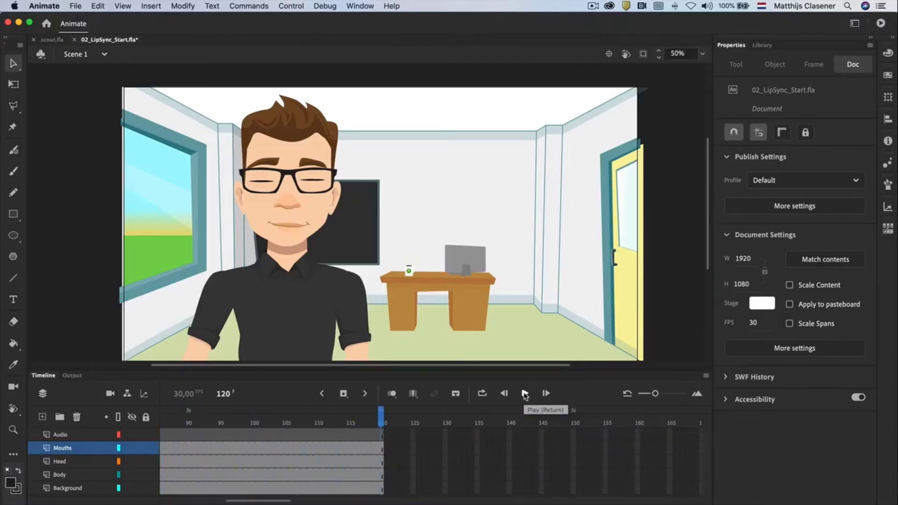
Set the mouth instance on the character's face to single-frame looping with 14 as its first frame.
scroll(305, 447, left, 10)
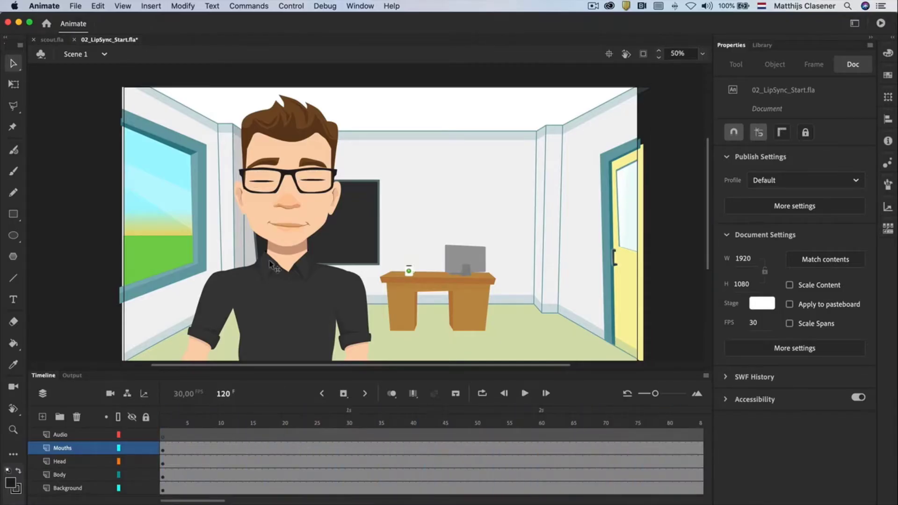
click(293, 229)
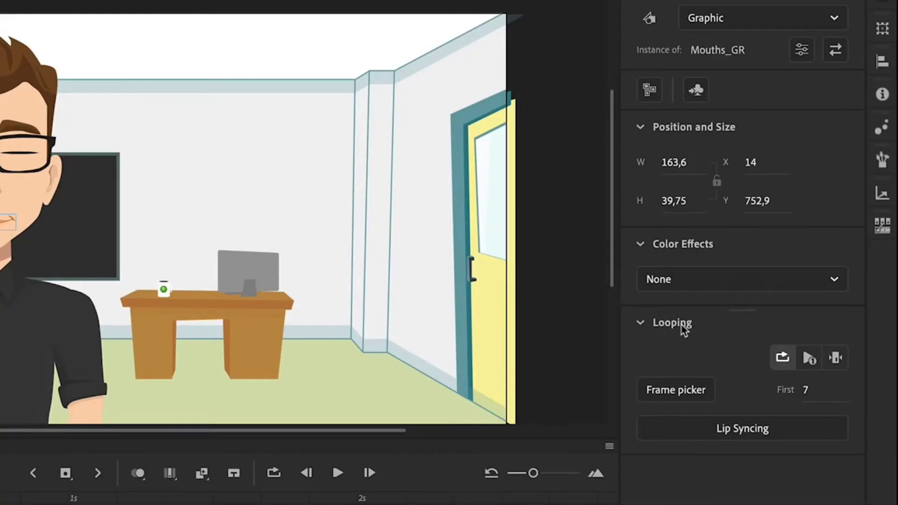
click(835, 357)
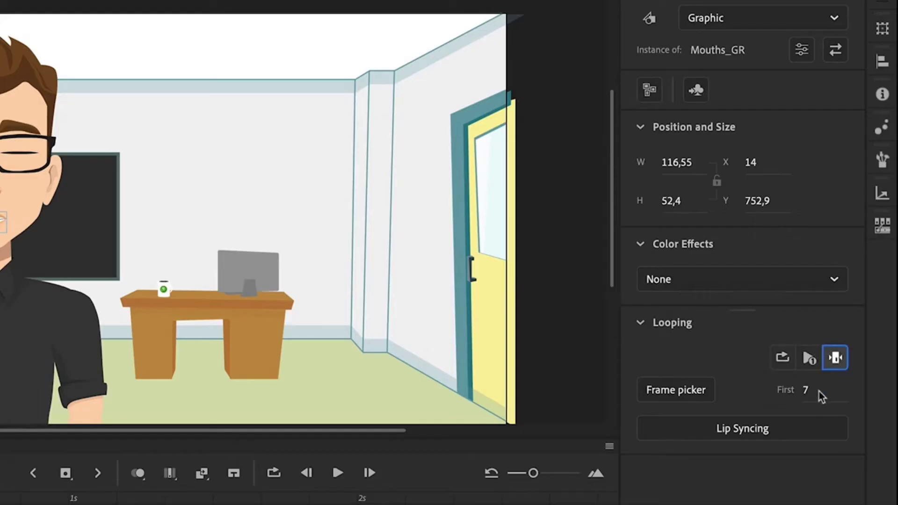
click(804, 390)
text(14)
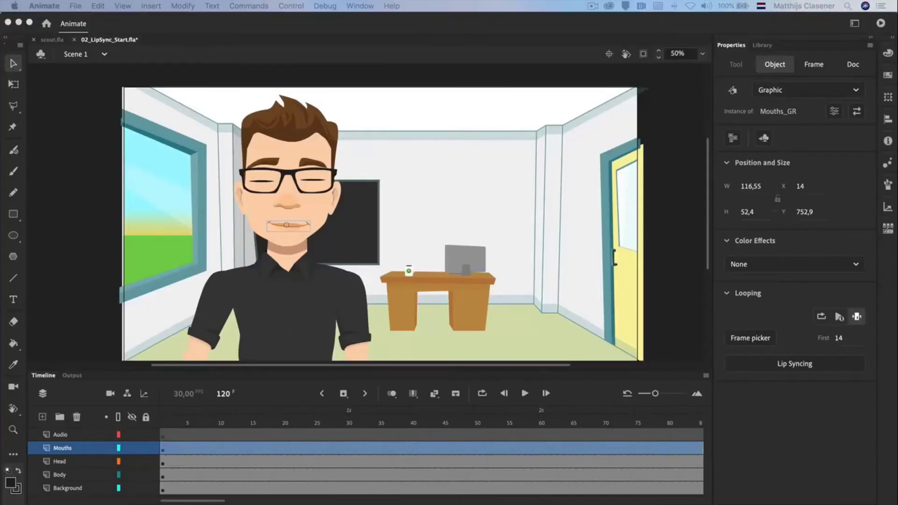
click(742, 411)
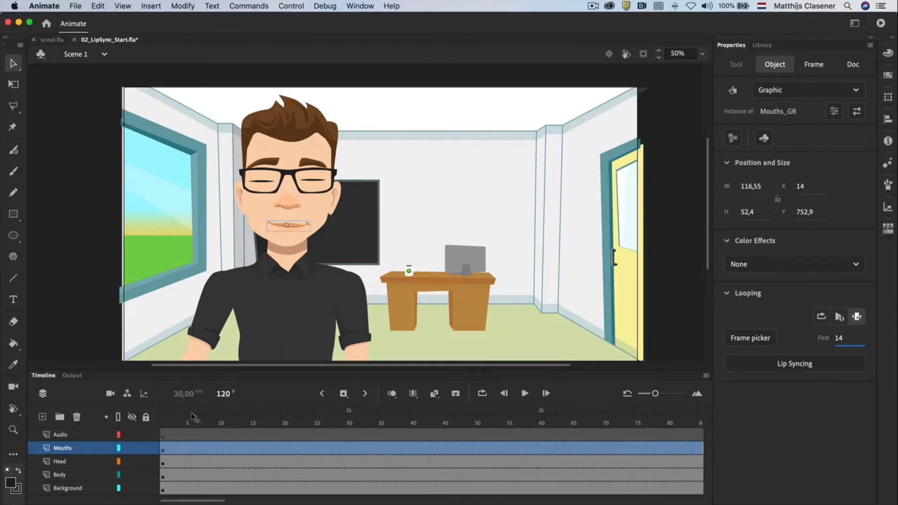
Insert a keyframe at frame 10 on the Mouths layer.
drag(192, 415, 223, 430)
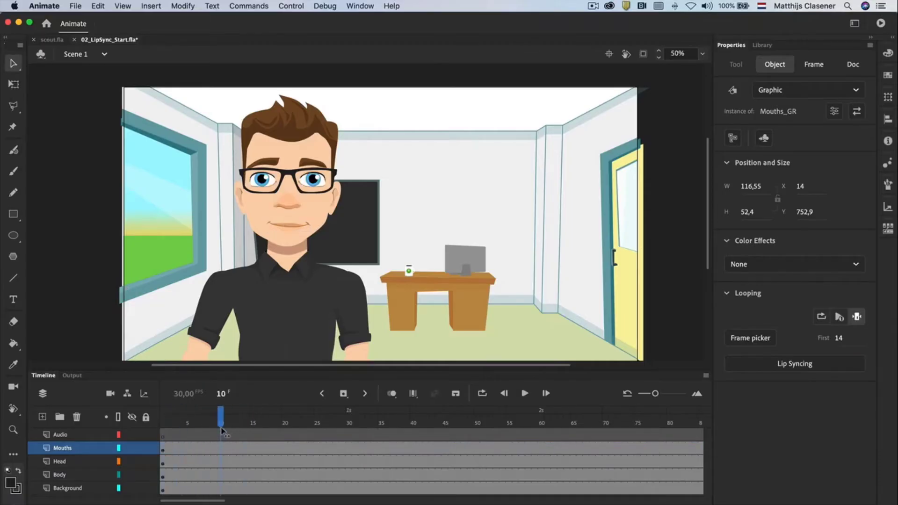
click(223, 448)
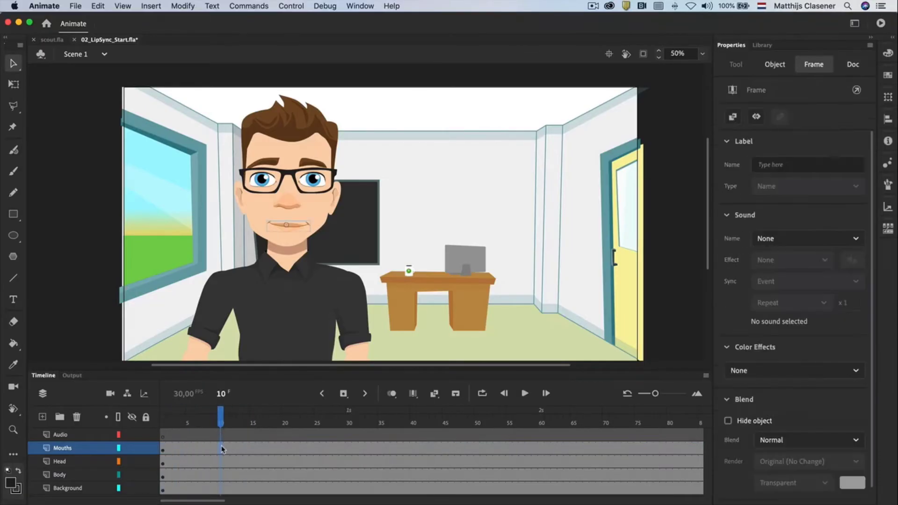
click(344, 394)
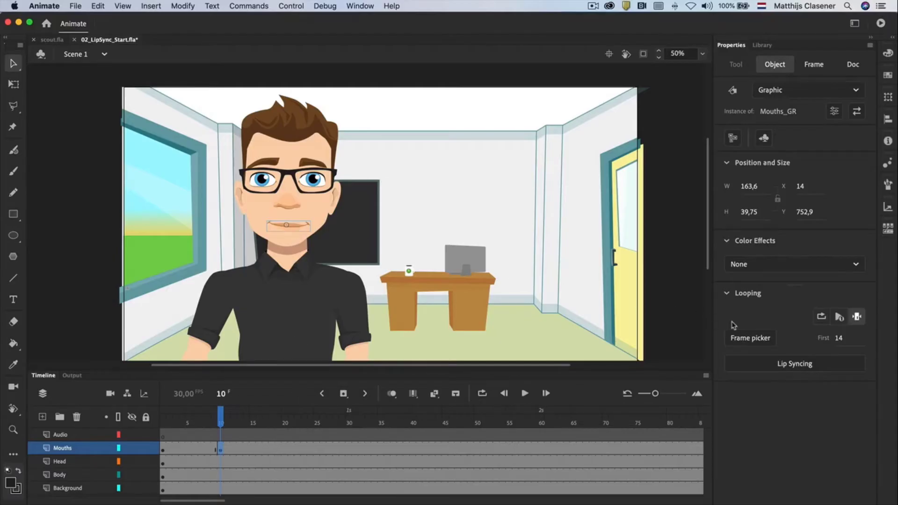
Use the Frame Picker to switch the mouth instance at frame 10 to mouth shape 13.
click(750, 338)
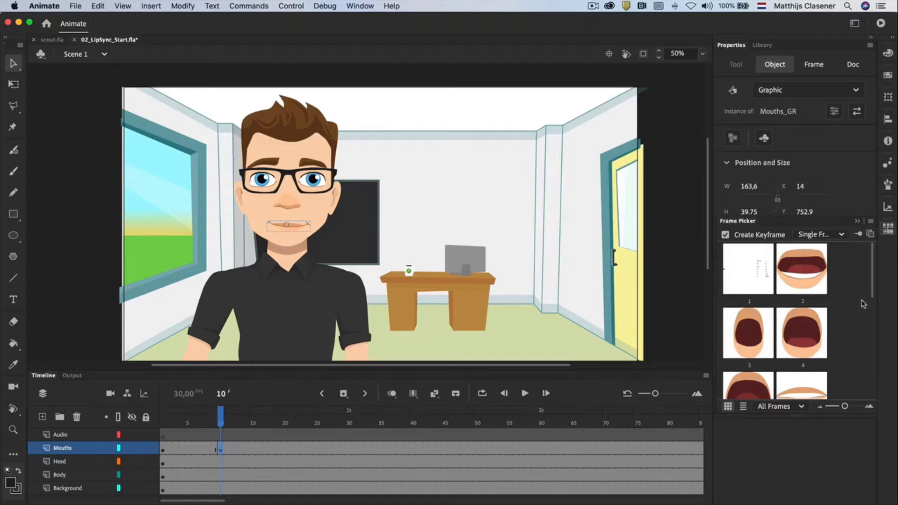
drag(873, 287, 869, 392)
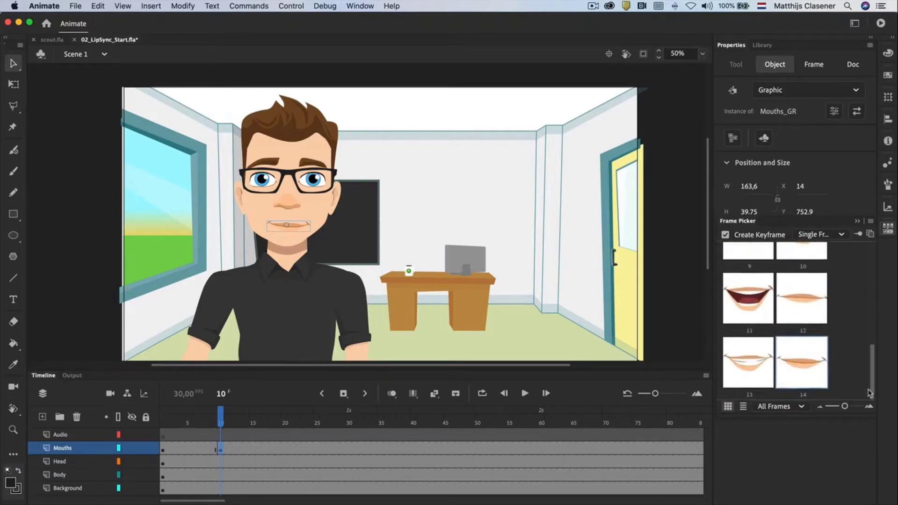
click(747, 371)
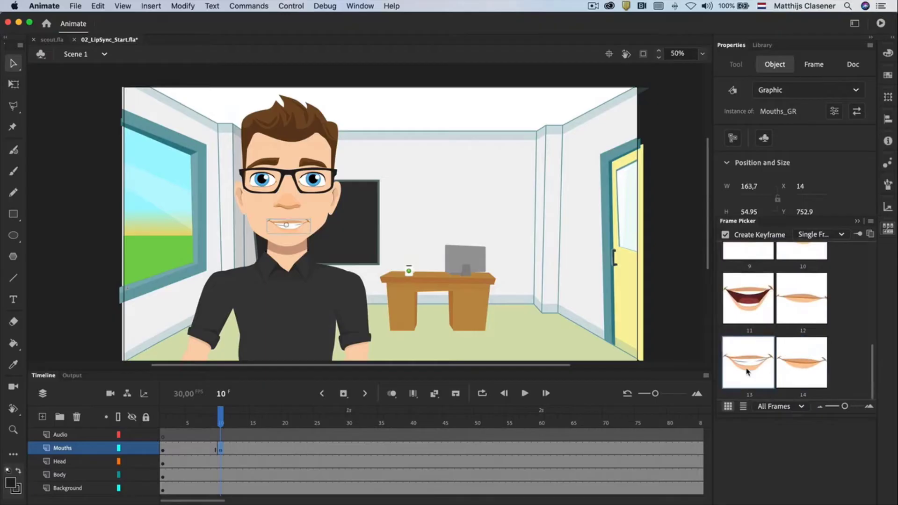
Pin the Frame Picker, open a second Frame Picker instance, and move it over the stage beside the character.
click(859, 235)
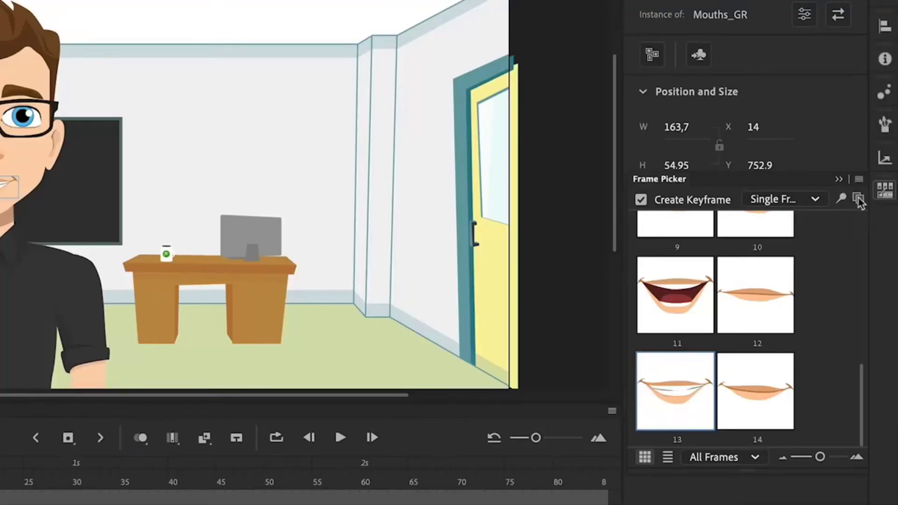
click(870, 233)
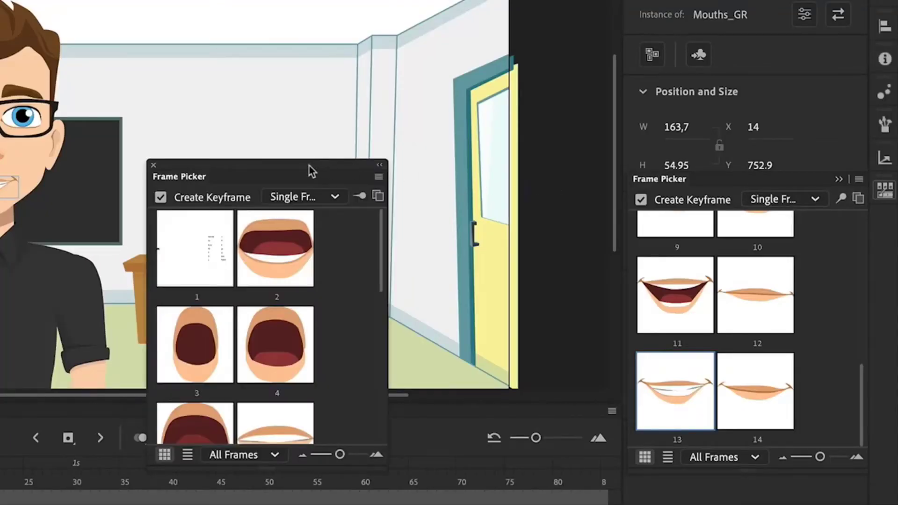
drag(309, 165, 504, 6)
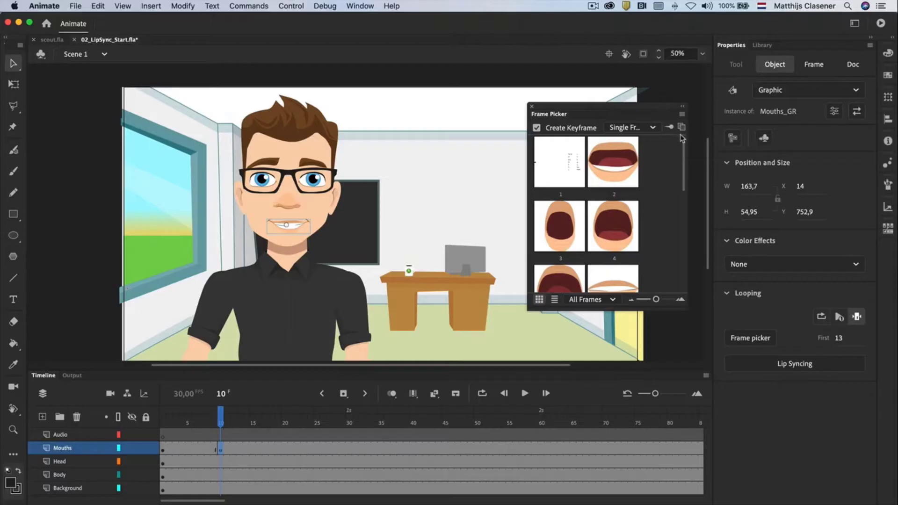
Scrub the main timeline between frames 1 and 10 to check the mouth change, ending at frame 1.
click(213, 427)
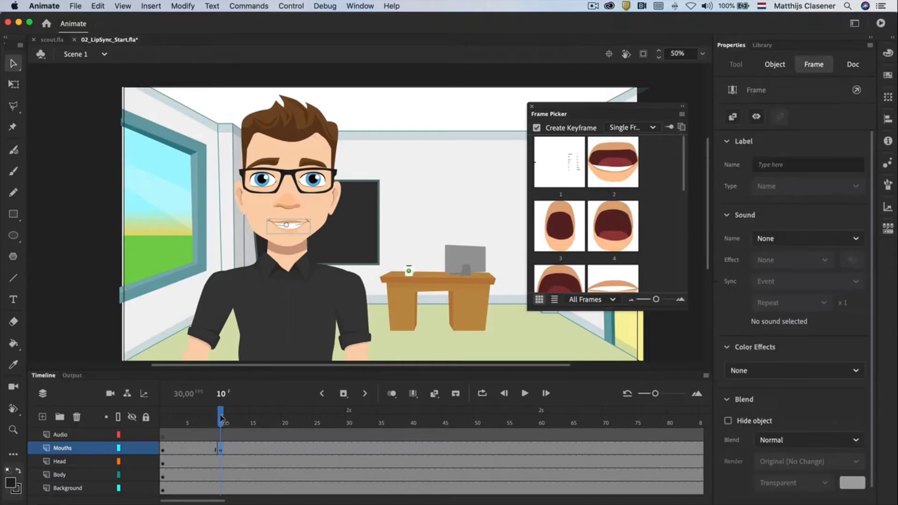
click(206, 416)
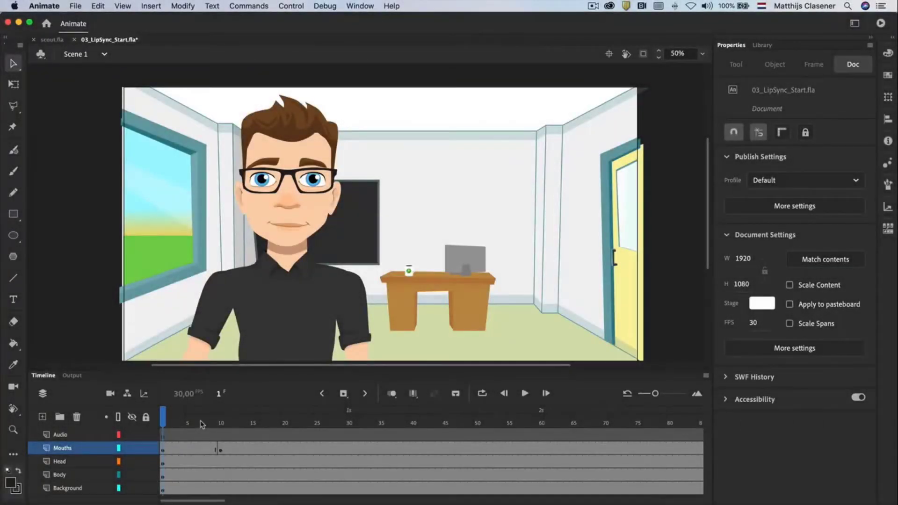
drag(201, 423, 146, 423)
Import the sound file Voice_Matt.wav into the document's library.
click(78, 6)
mouse_move(153, 148)
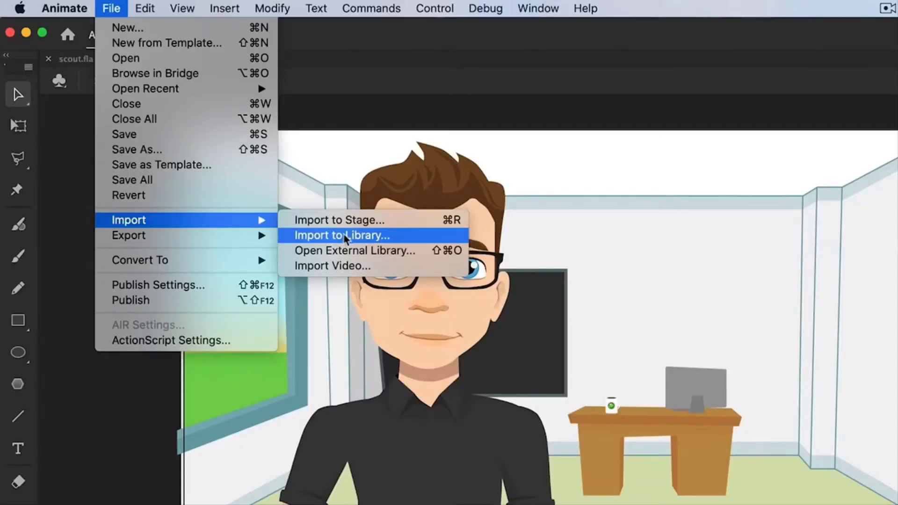
click(391, 236)
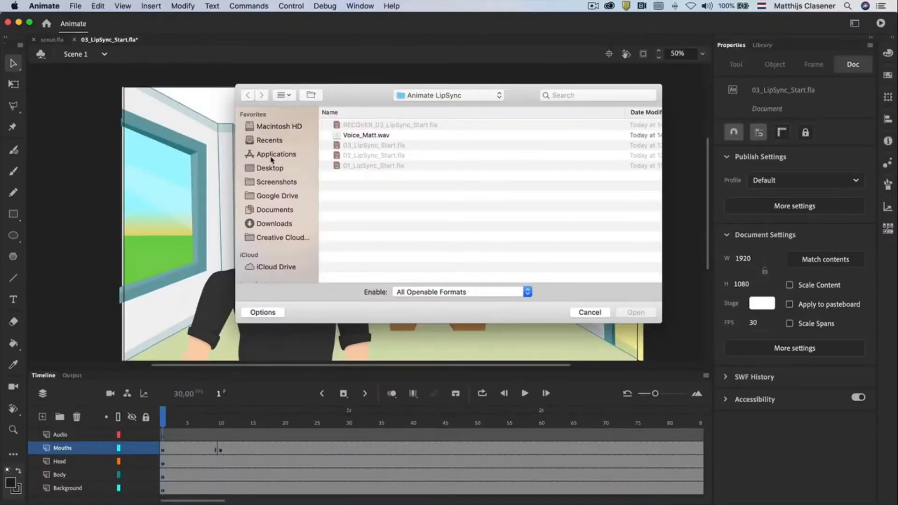
click(351, 136)
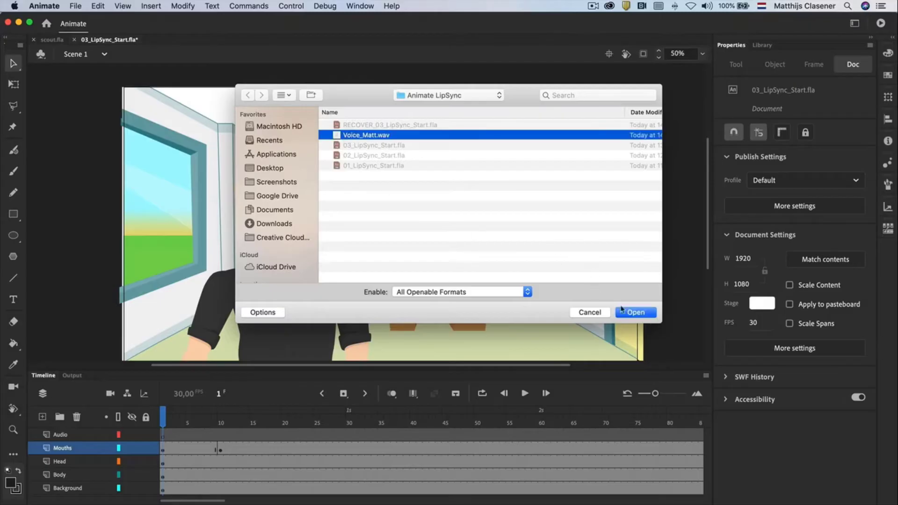
click(624, 312)
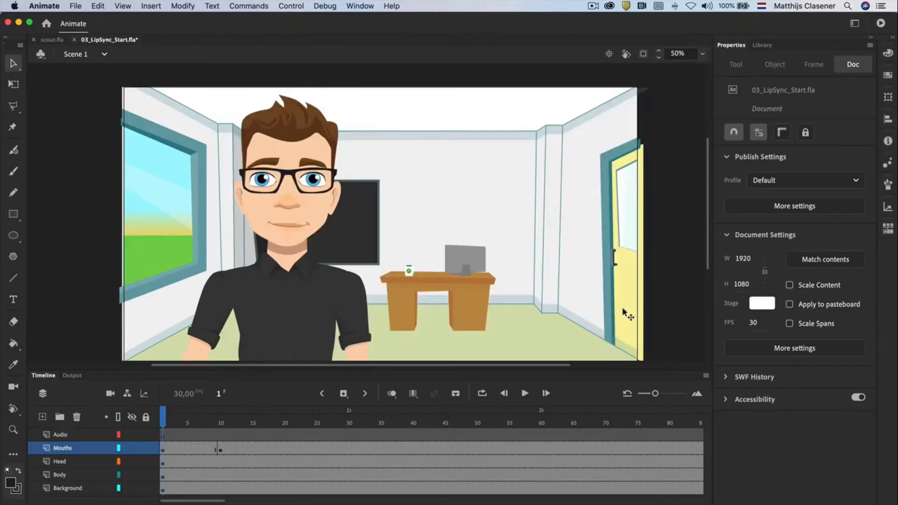
Insert a keyframe at frame 15 on the Audio layer and place Voice_Matt.wav from the library on it.
click(761, 45)
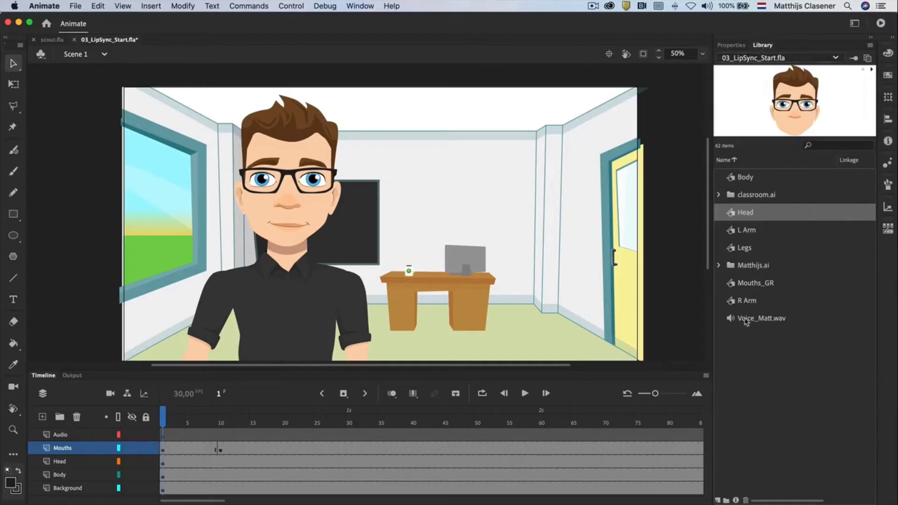
click(729, 319)
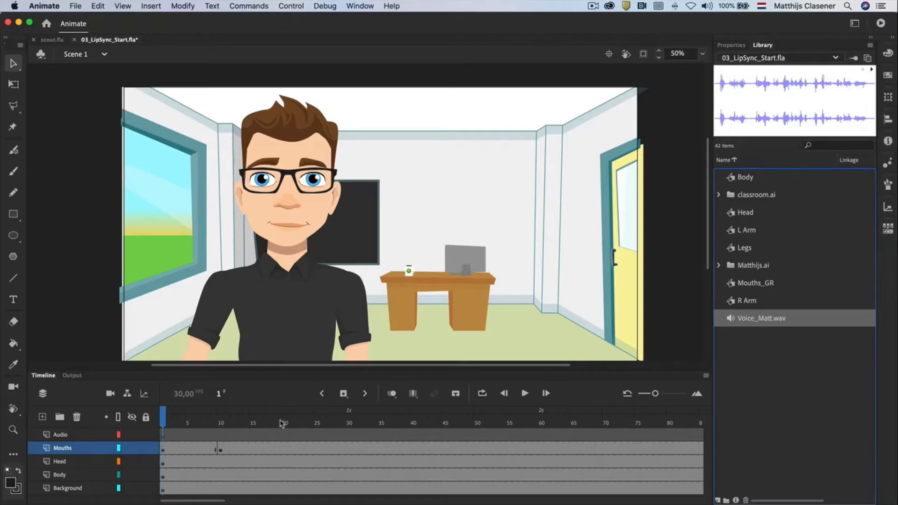
click(252, 436)
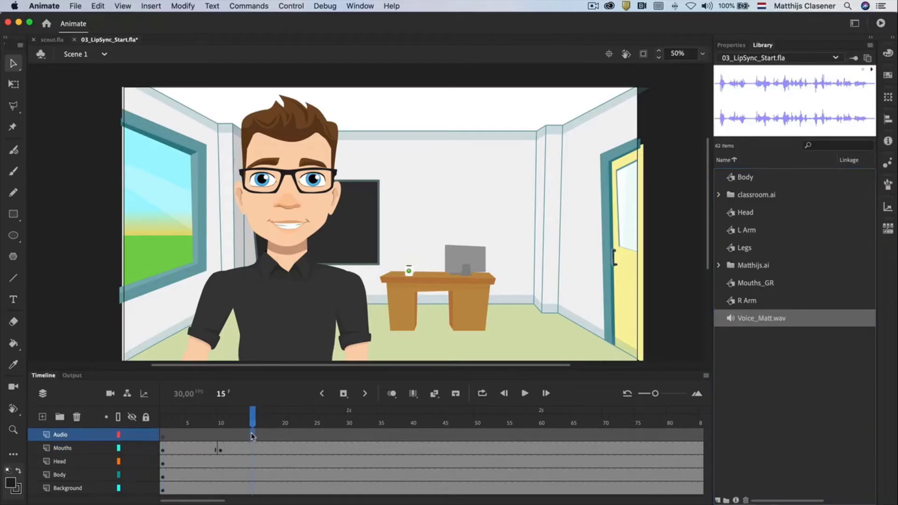
click(344, 394)
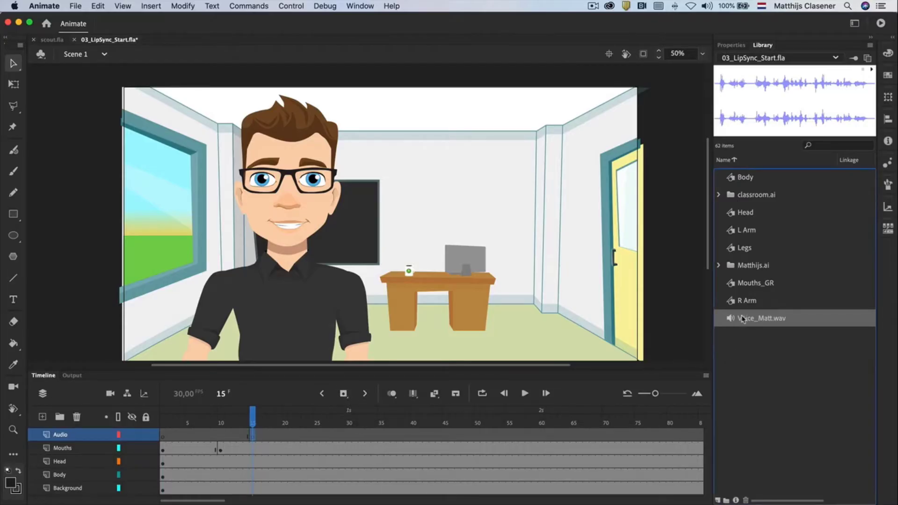
drag(744, 319, 318, 252)
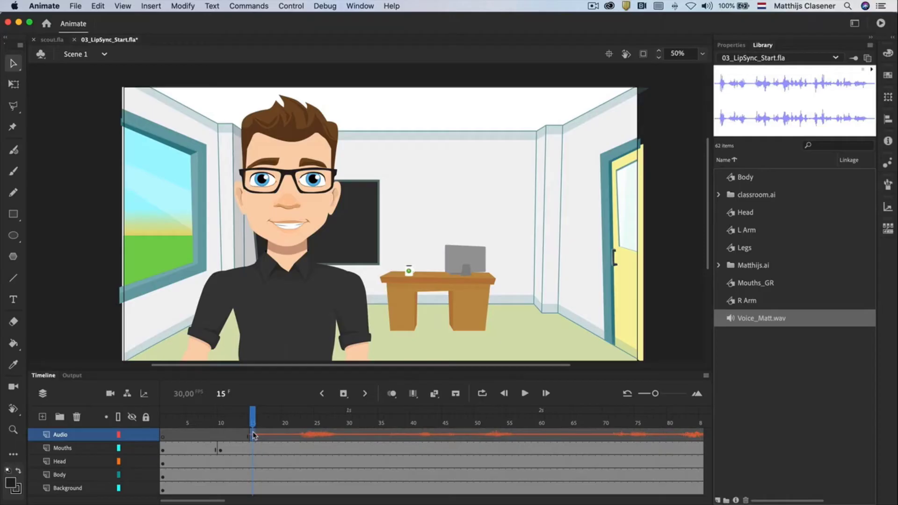
Play the voice sound on the main timeline, scrub to frame 30, and play again to check its synchronization.
click(525, 394)
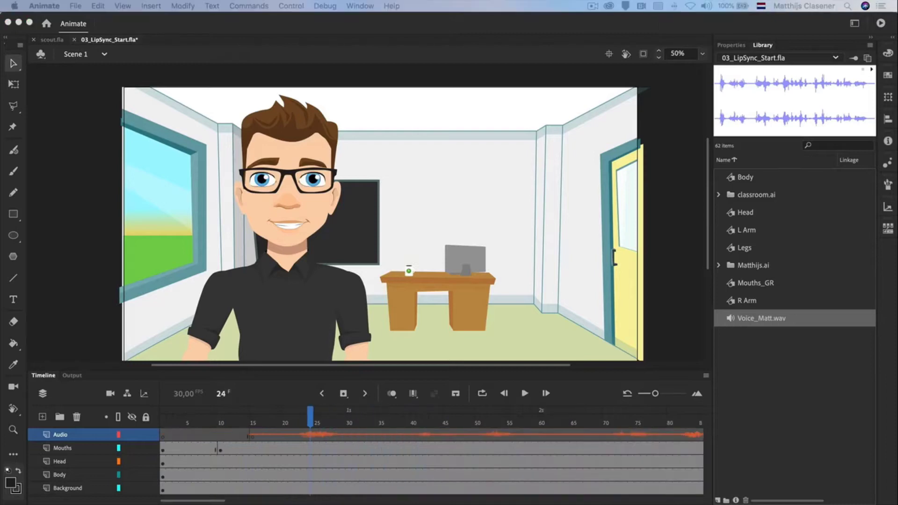
click(311, 420)
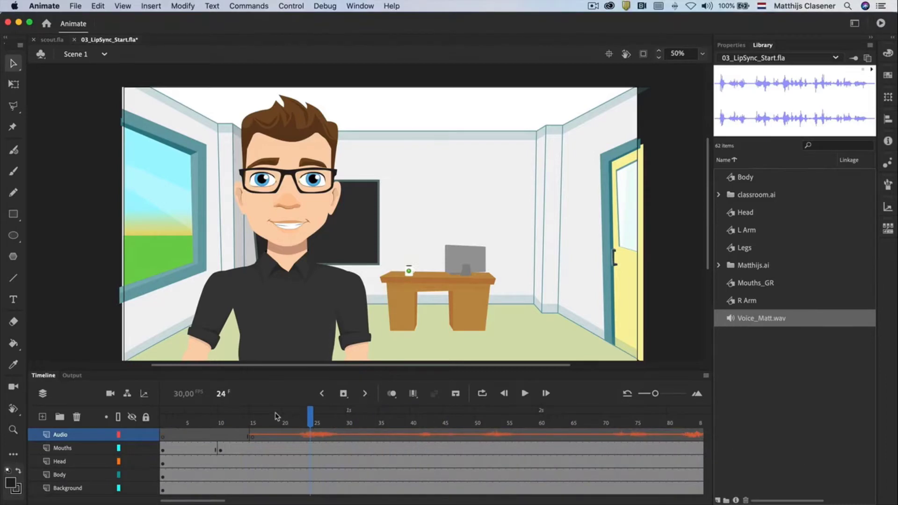
drag(311, 417, 348, 418)
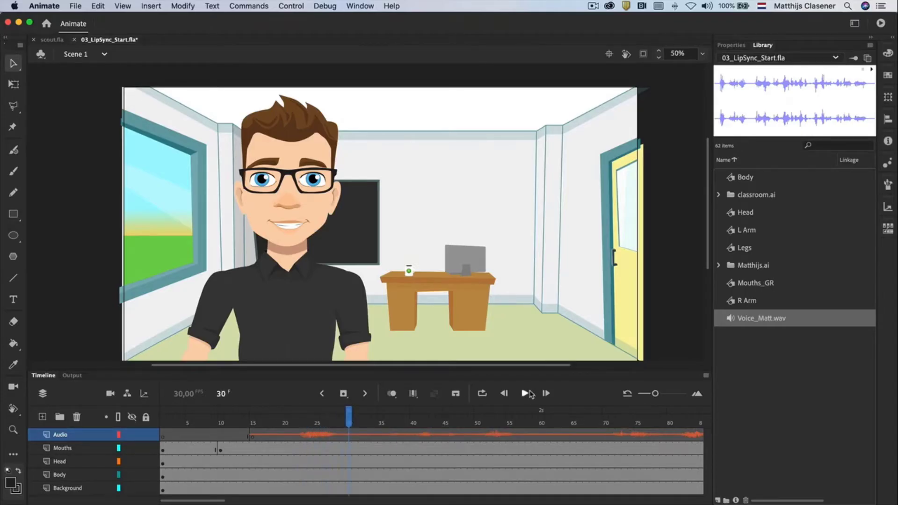
click(527, 394)
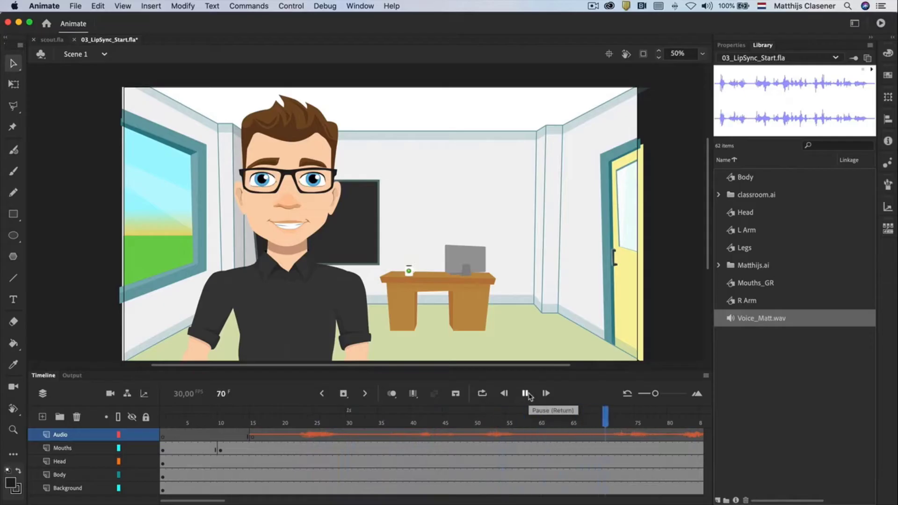
click(527, 394)
scroll(406, 417, left, 10)
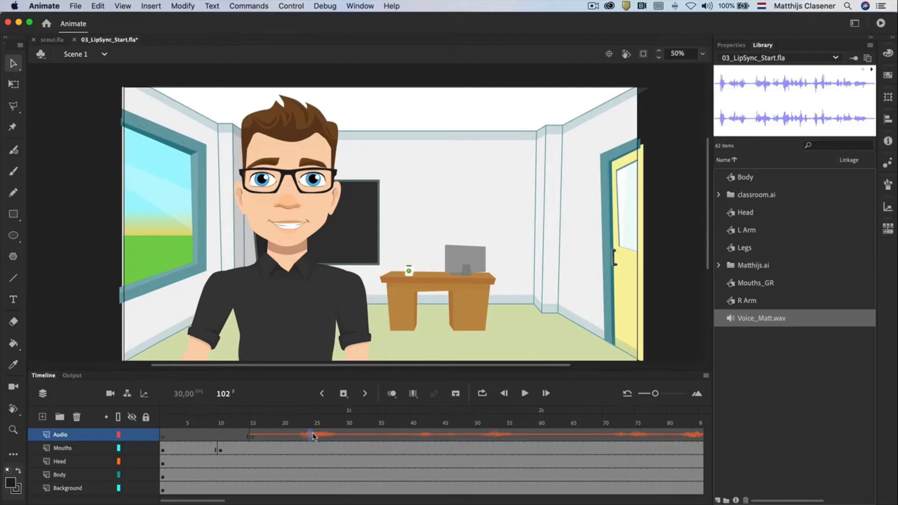
Set the sync of the Voice_Matt.wav sound on the Audio layer's frame 15 keyframe to Stream.
click(313, 435)
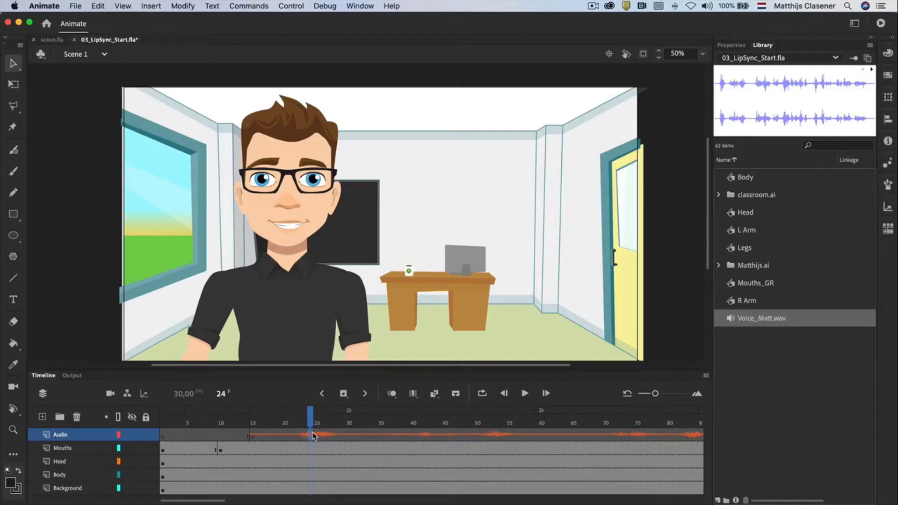
click(253, 435)
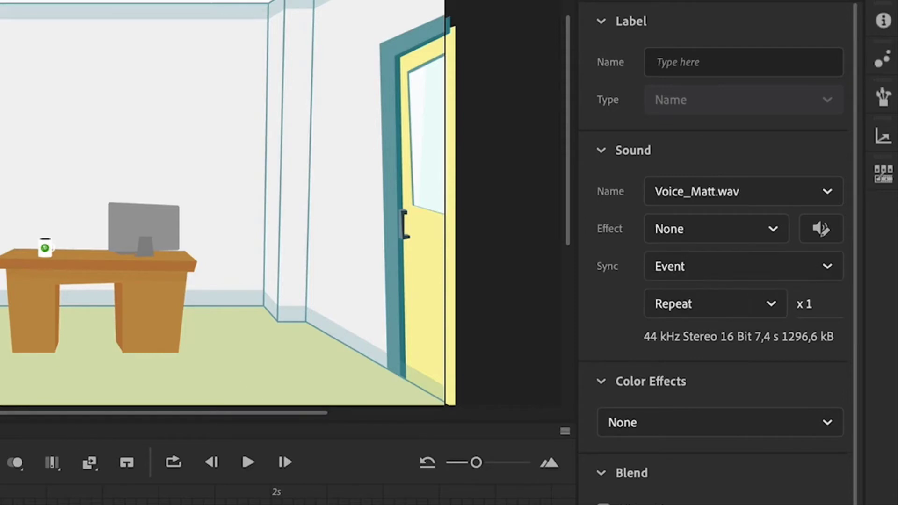
click(774, 275)
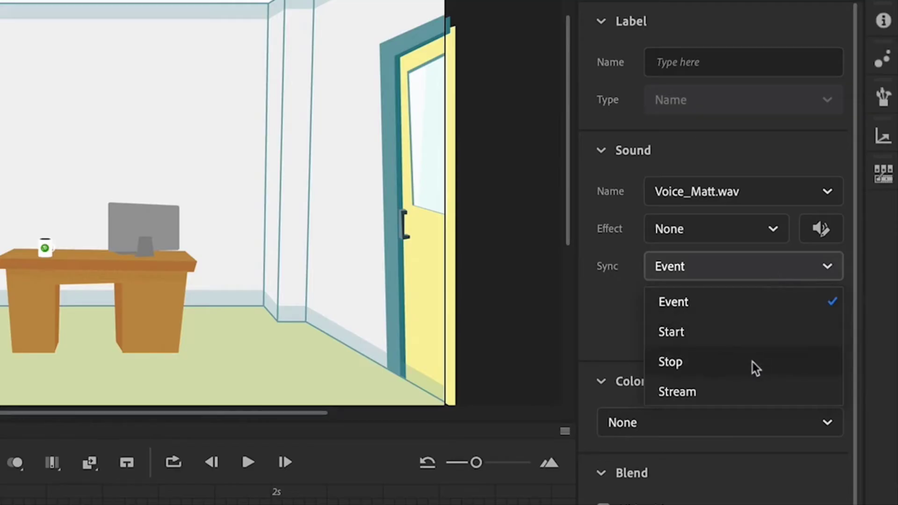
click(703, 391)
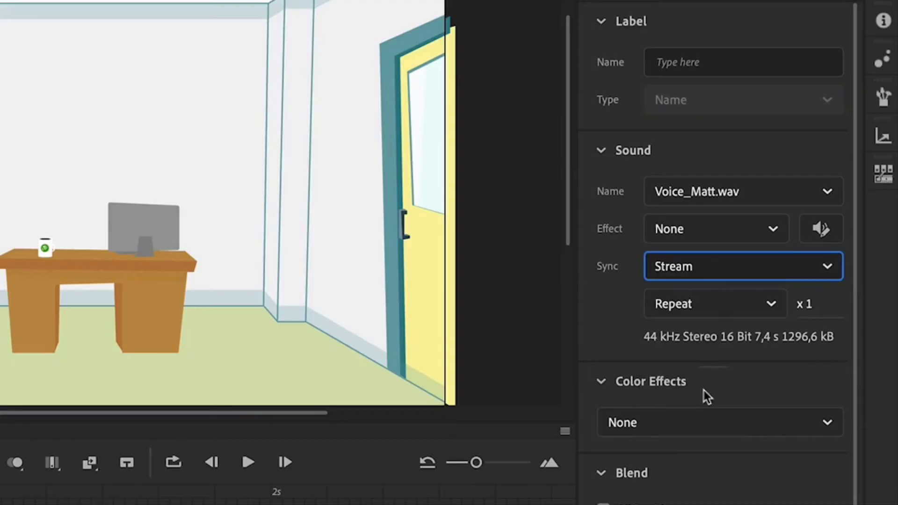
Play, pause and resume the main timeline to test the streaming sound.
click(248, 462)
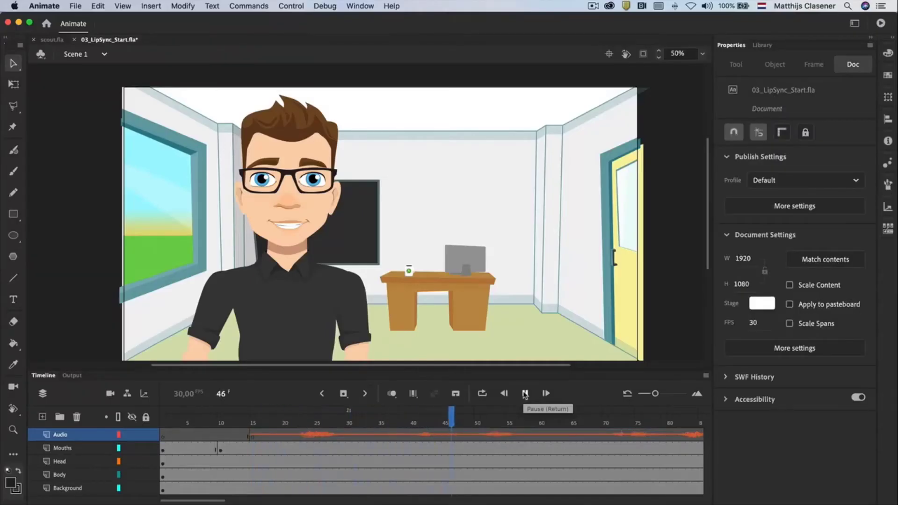
click(525, 393)
click(524, 394)
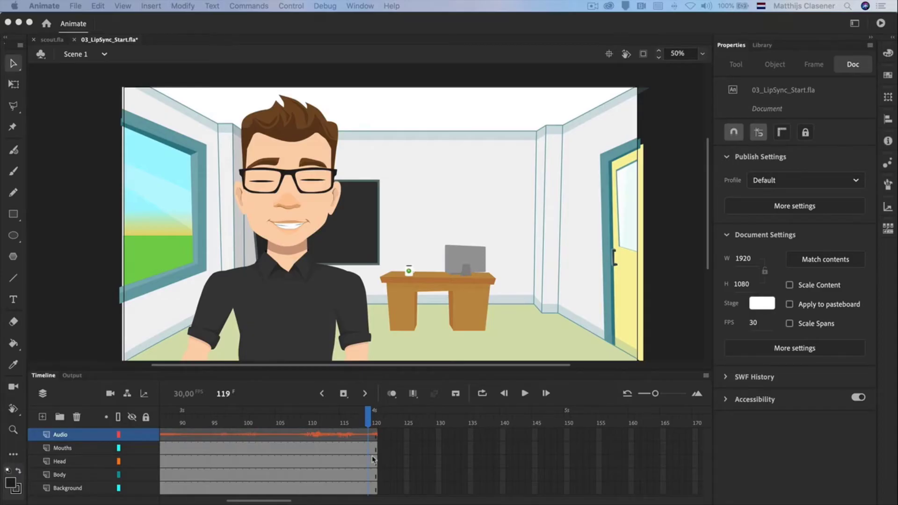
Extend all layers to frame 235 by inserting frames there.
scroll(510, 438, right, 3)
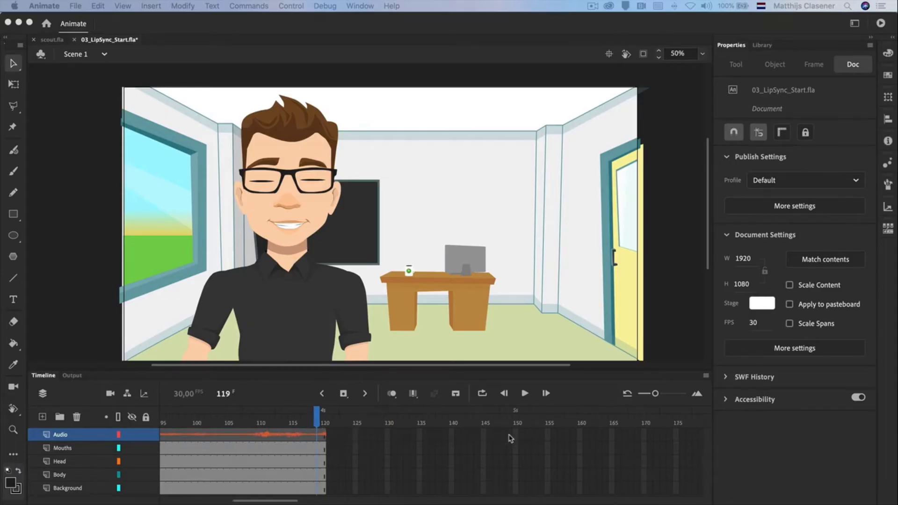
scroll(508, 437, right, 10)
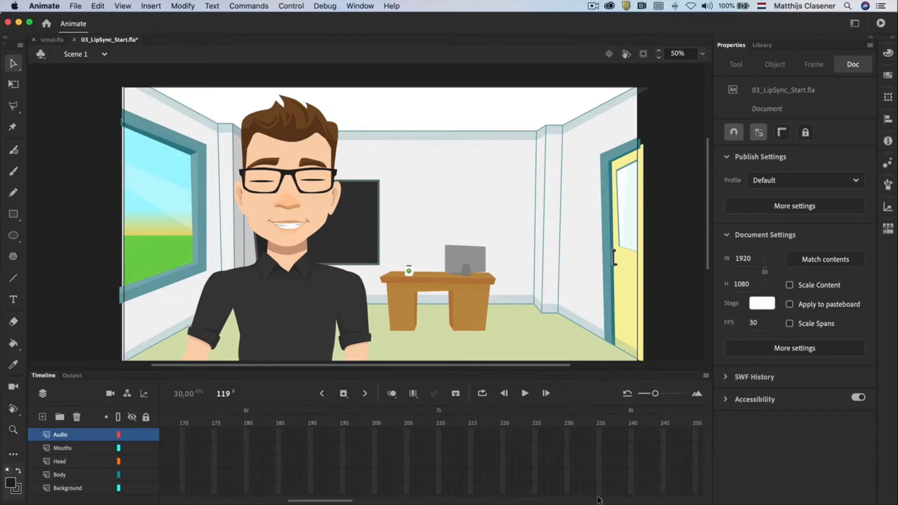
click(600, 416)
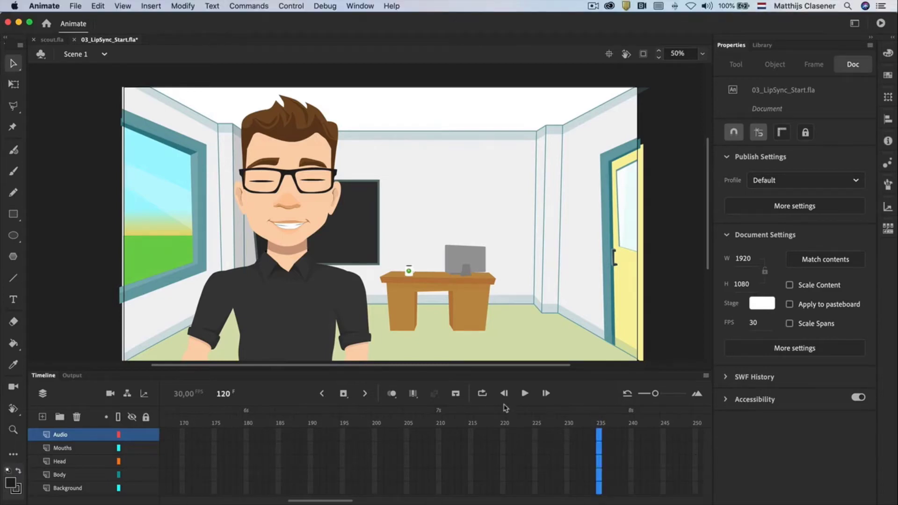
click(347, 397)
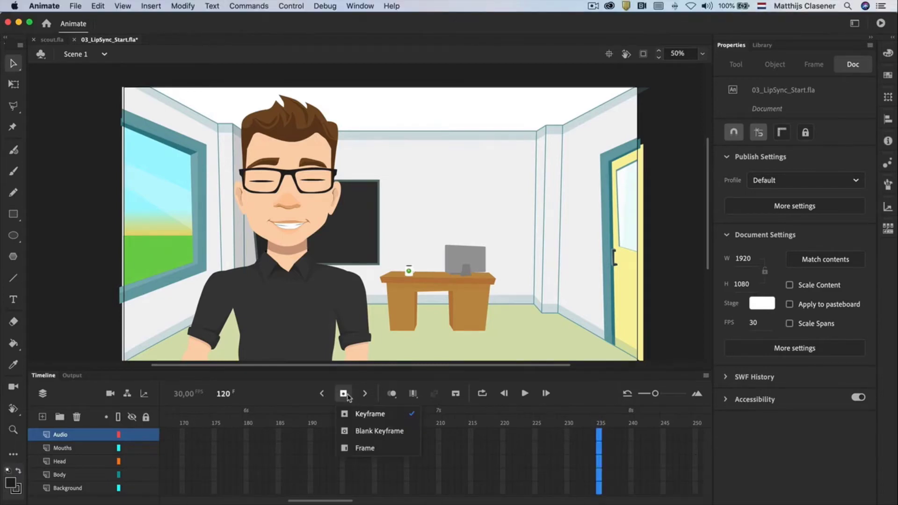
click(365, 448)
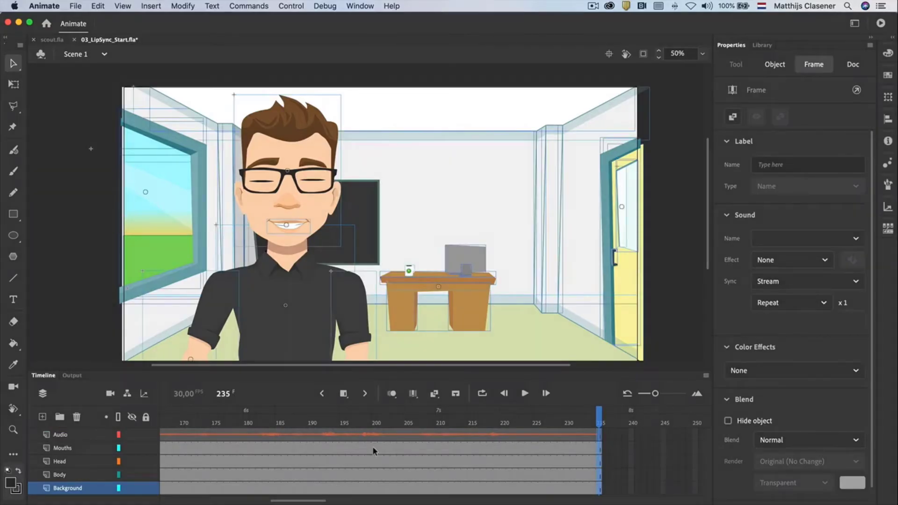
Insert a keyframe at frame 15 of the Mouths layer on the main timeline, where the voice sound starts.
scroll(373, 451, left, 10)
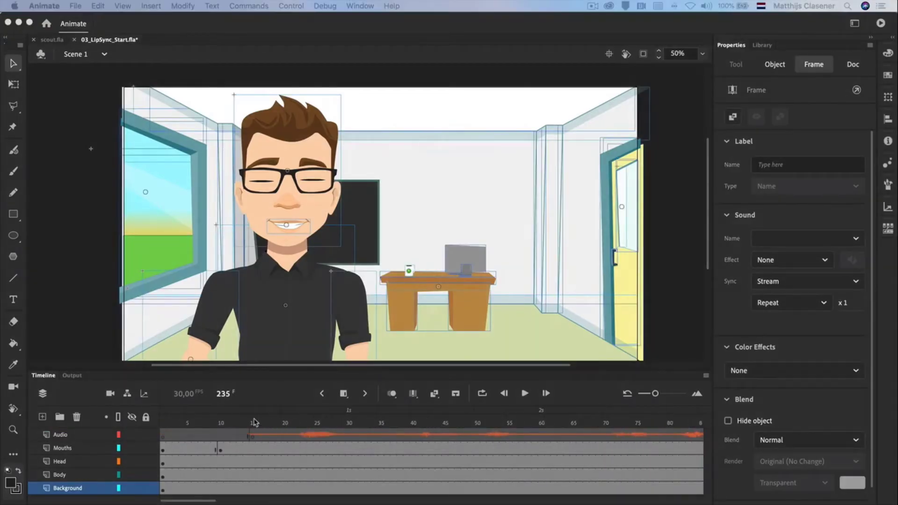
click(253, 448)
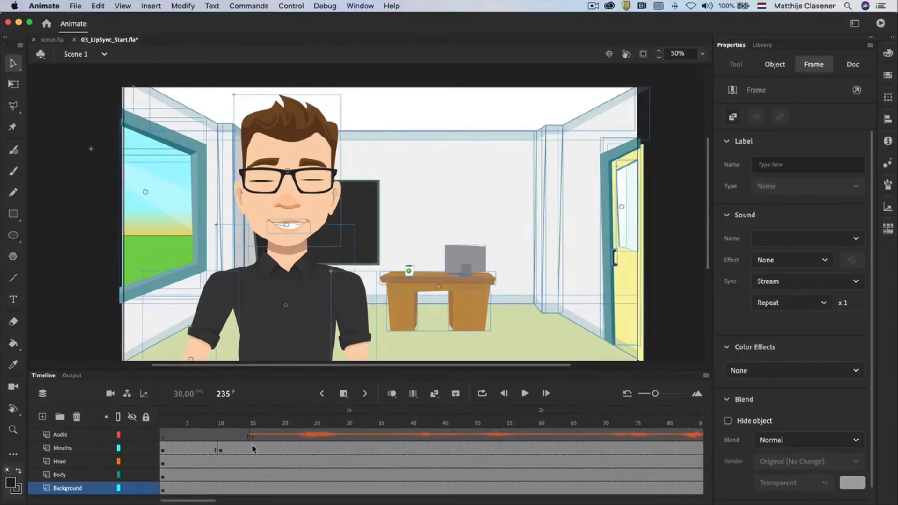
click(344, 394)
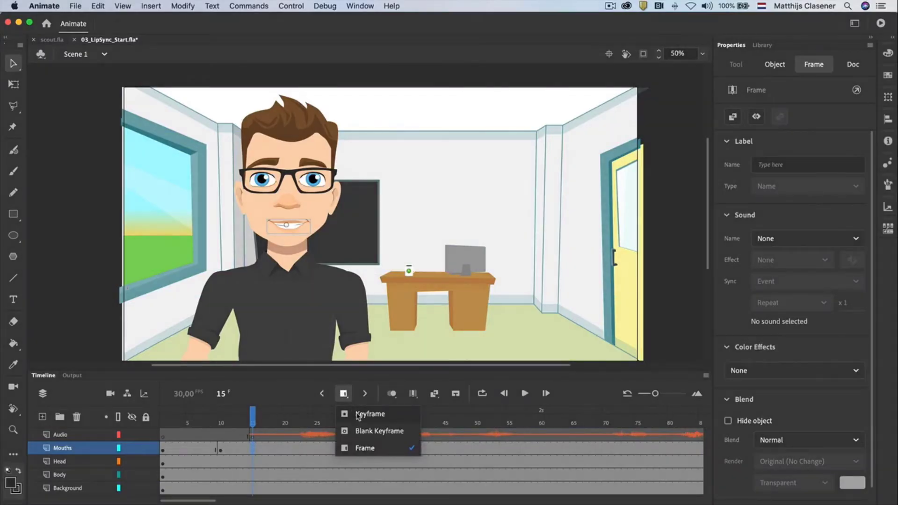
click(369, 414)
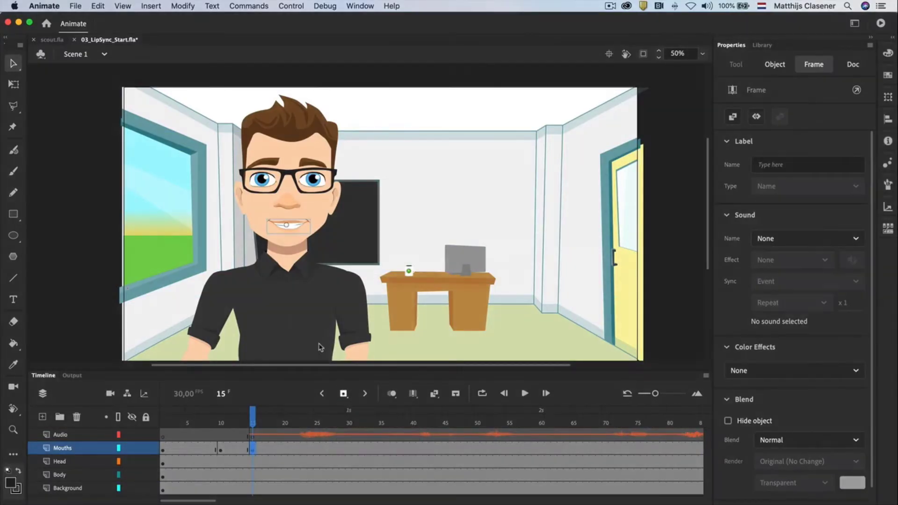
Open the Mouths_GR symbol for editing and give frame 1 of its Labels layer the frame label Surprised.
double_click(291, 231)
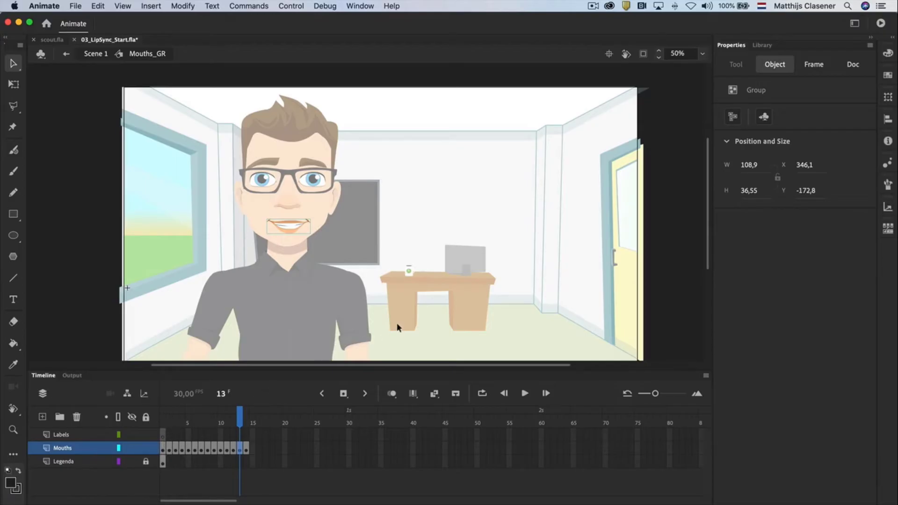
scroll(397, 323, right, 5)
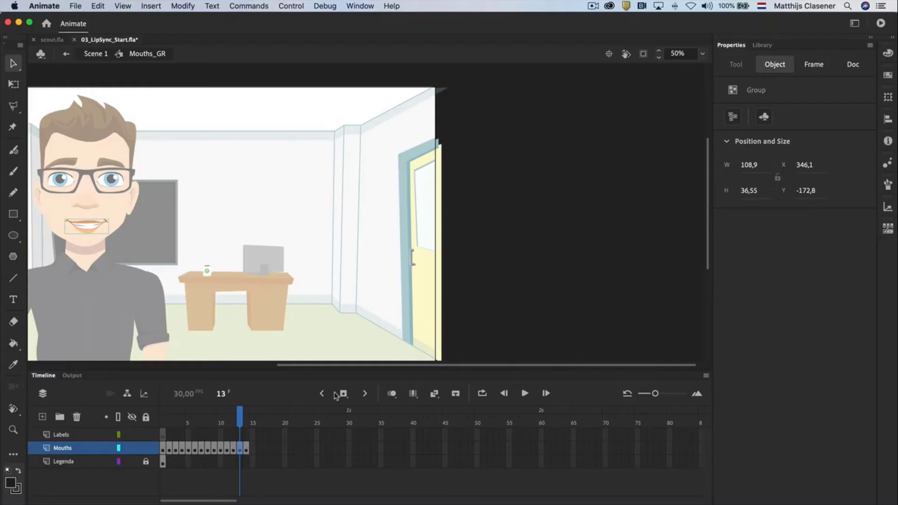
drag(187, 424, 162, 423)
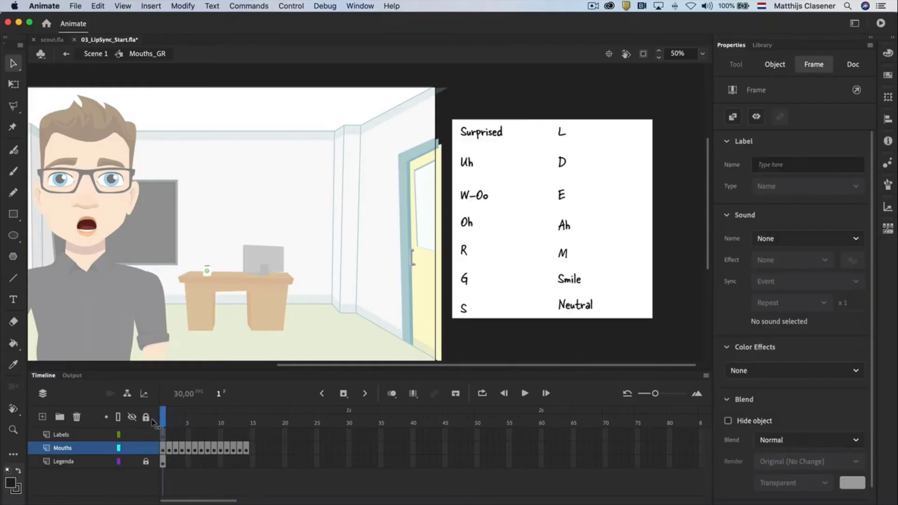
click(162, 422)
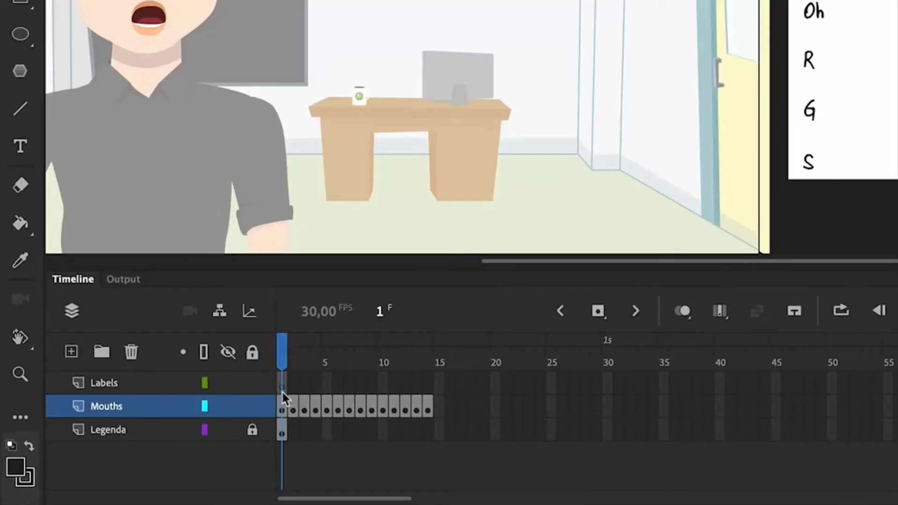
click(283, 383)
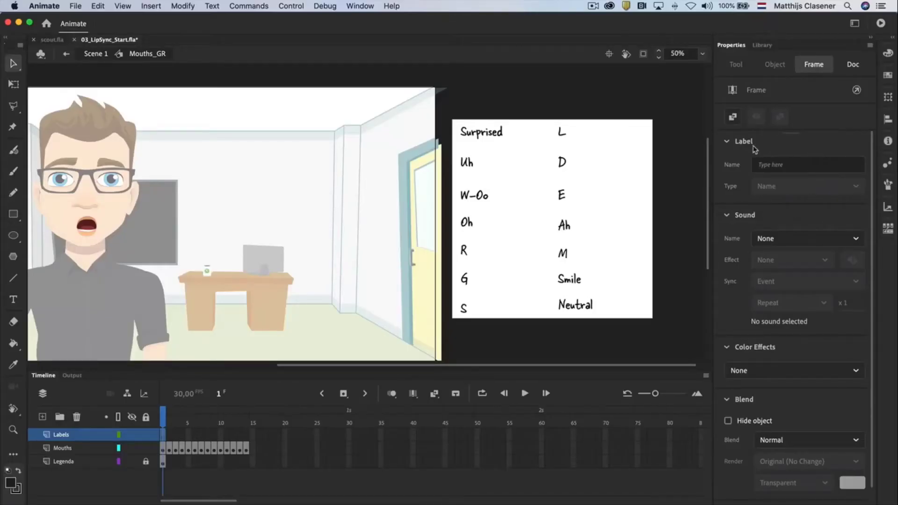
click(792, 165)
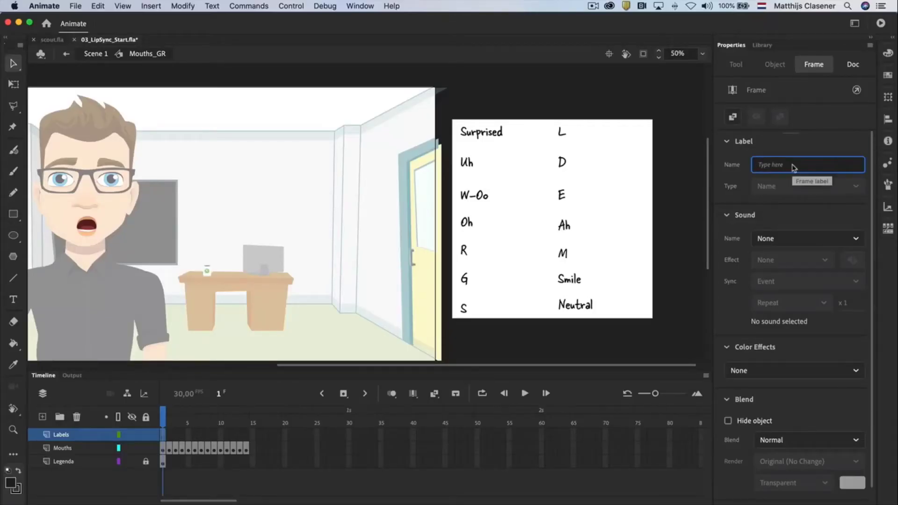
text(Surprised)
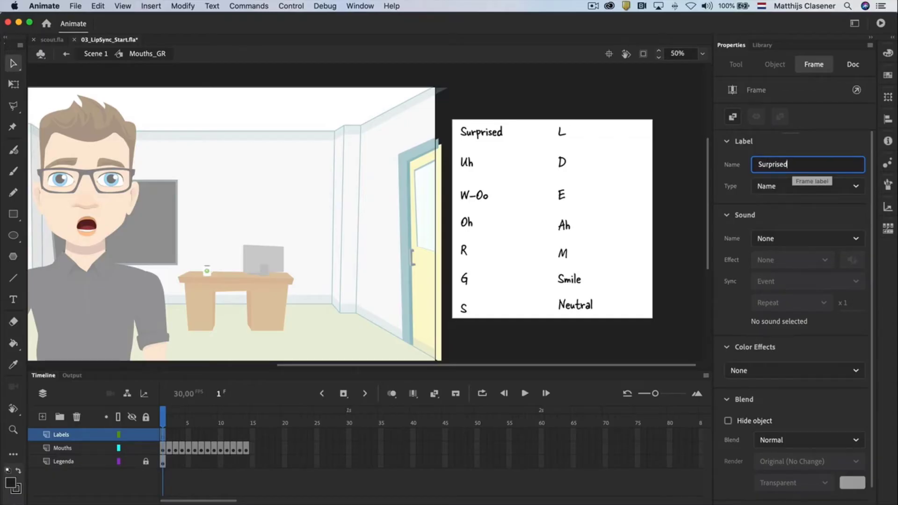
key(Return)
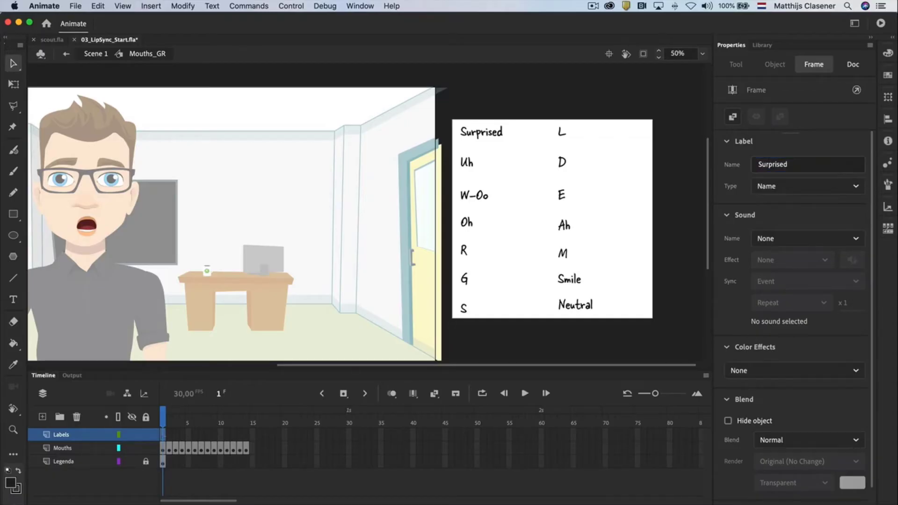
Extend the Legenda layer to frame 14 so the legend of mouth names spans all mouth frames.
click(169, 435)
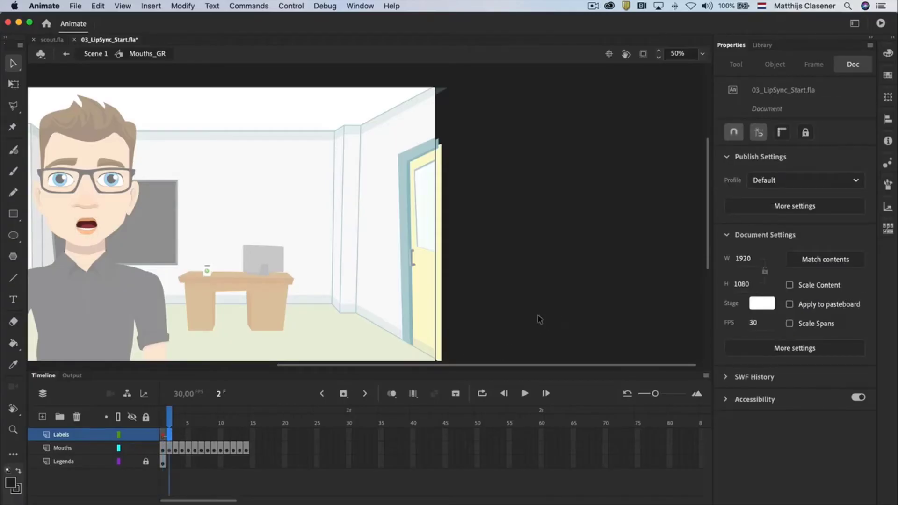
click(246, 462)
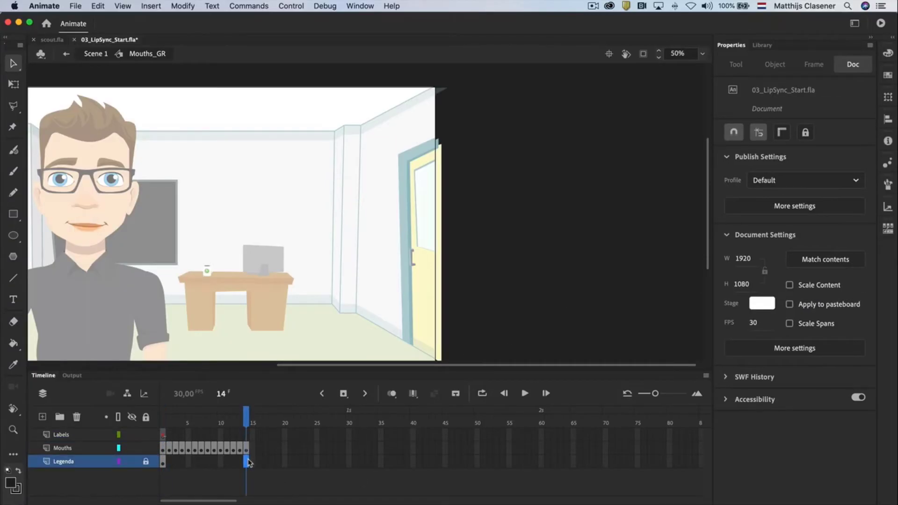
click(343, 395)
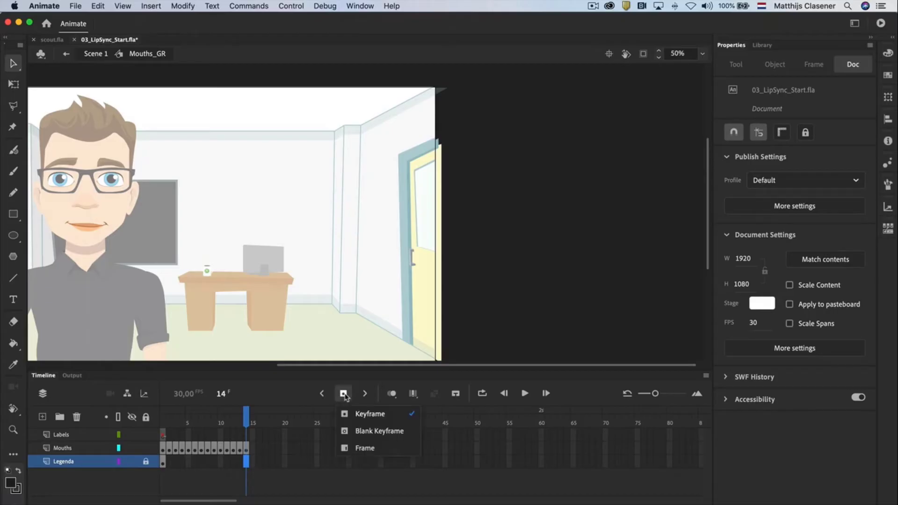
click(371, 449)
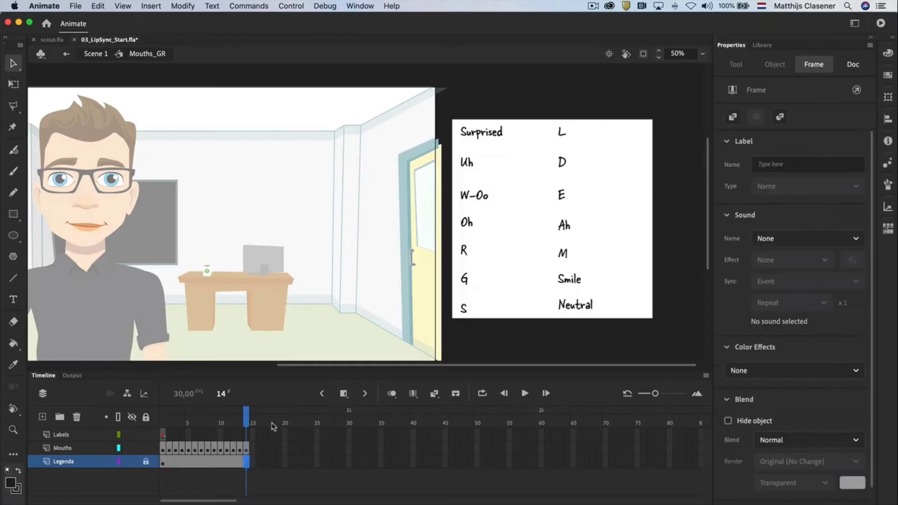
Insert a keyframe at frame 2 of the Labels layer and label it Uh.
click(183, 423)
drag(183, 423, 170, 423)
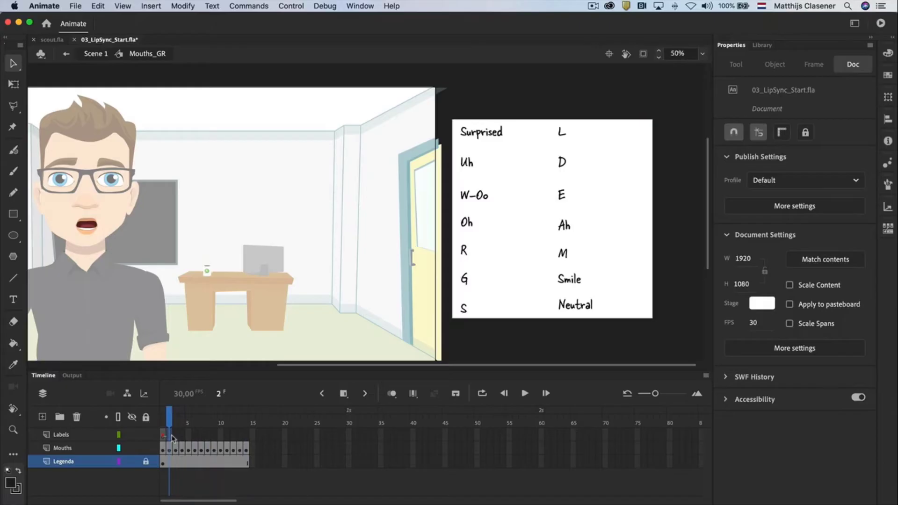
click(170, 436)
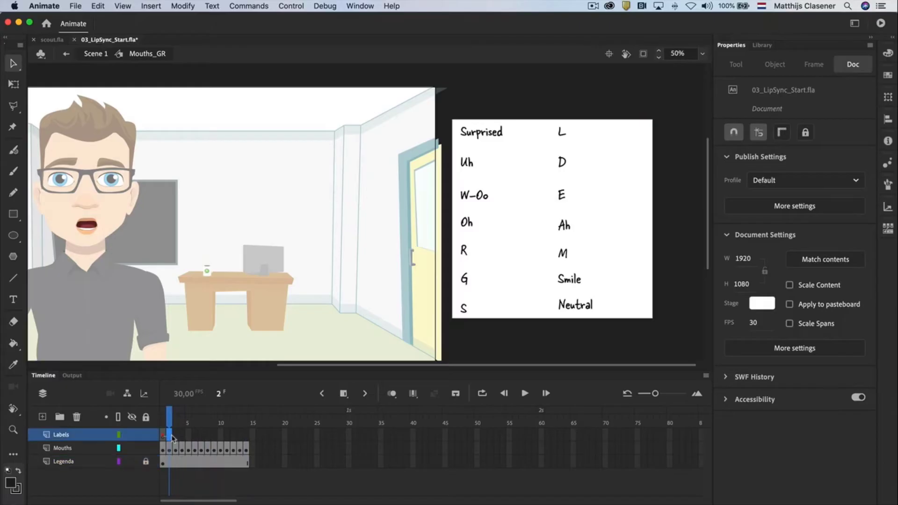
click(344, 394)
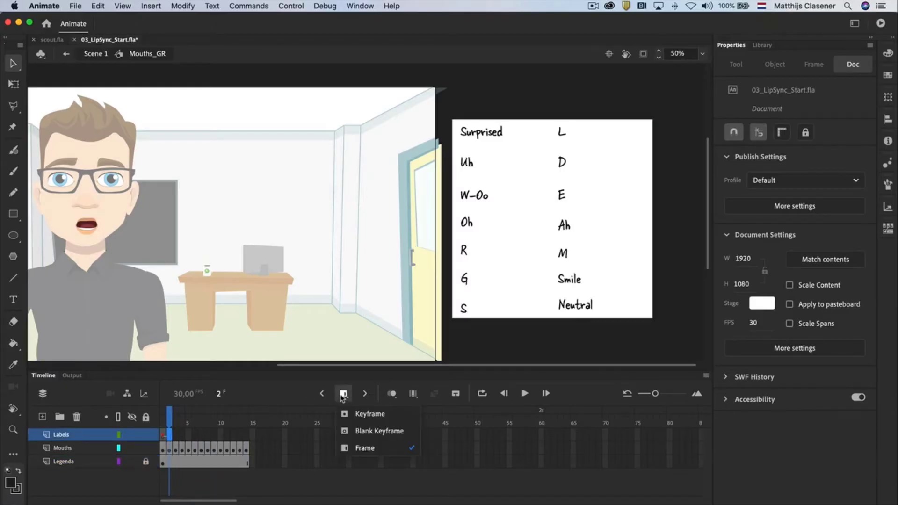
click(357, 414)
Insert a keyframe at frame 3 of the Labels layer and label it W-Oo.
click(175, 436)
click(344, 394)
click(358, 414)
click(795, 164)
text(W-Oo)
key(Return)
Add keyframes at frames 4 to 6 of the Labels layer and label them Oh, R and G.
click(182, 435)
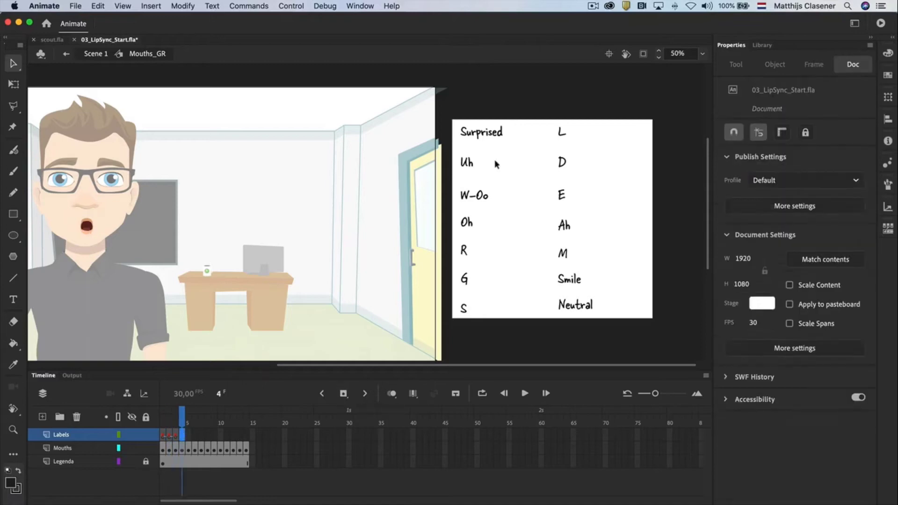
click(344, 395)
click(195, 436)
click(771, 164)
text(G)
Add keyframes at frames 7 to 10 of the Labels layer and label them S, L, D and E.
click(202, 436)
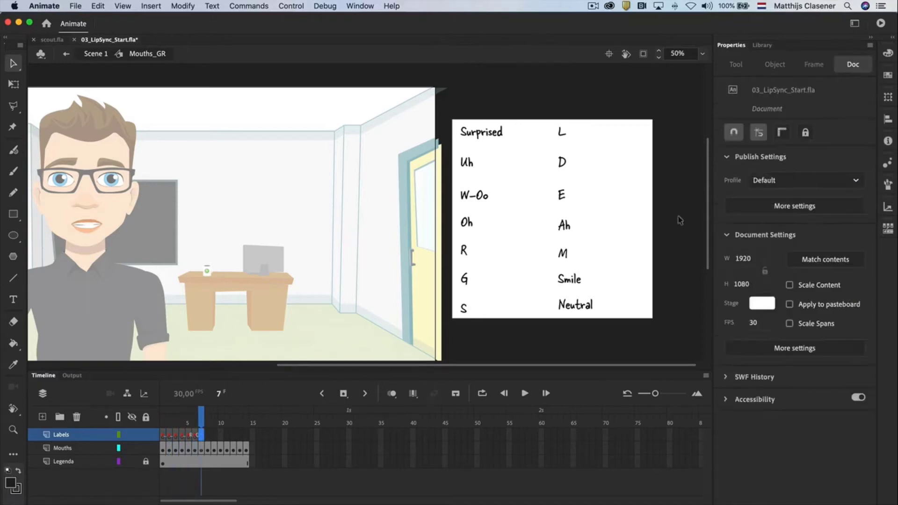
click(772, 164)
text(S)
click(207, 436)
text(L)
click(214, 435)
text(D)
click(221, 436)
text(E)
Add keyframes at frames 11 to 13 of the Labels layer and label them Ah, M and Smile.
click(227, 436)
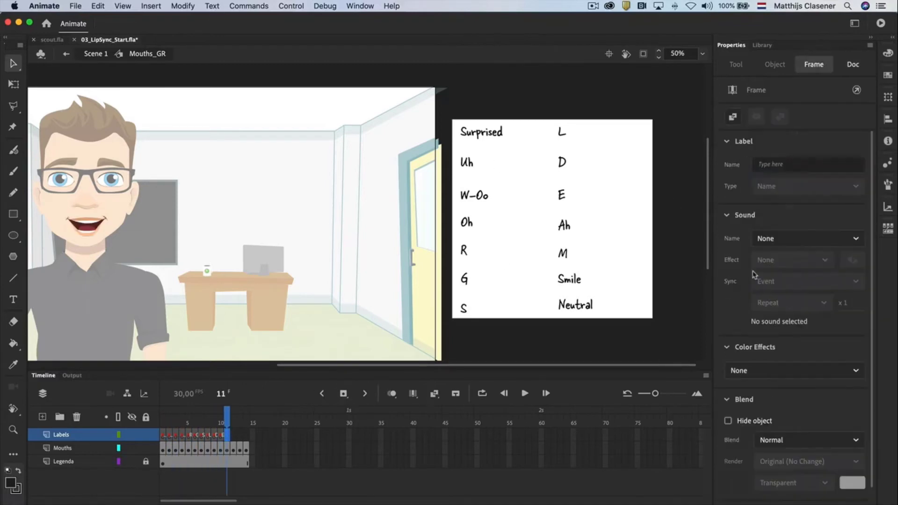
text(Ah)
click(233, 435)
text(M)
click(771, 164)
text(Smile)
key(Return)
Insert a keyframe at frame 14 of the Labels layer and label it Neutral.
click(246, 436)
key(F6)
click(772, 164)
text(Neutral)
key(Return)
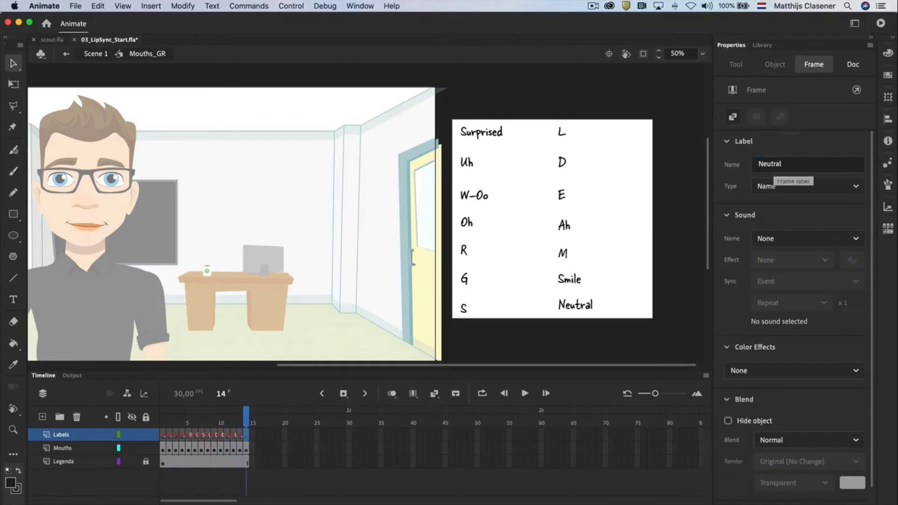
Delete the Legenda layer from the Mouths_GR symbol and return to Scene 1.
click(55, 462)
click(78, 417)
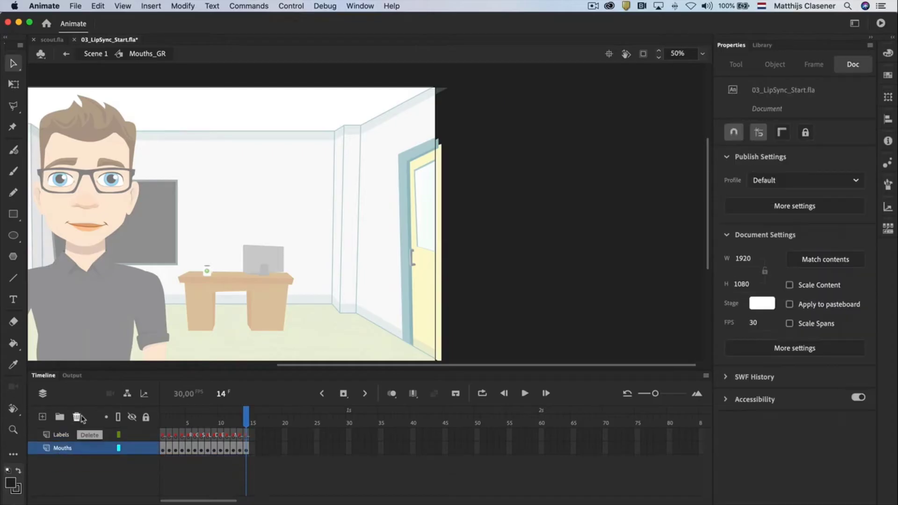
double_click(505, 266)
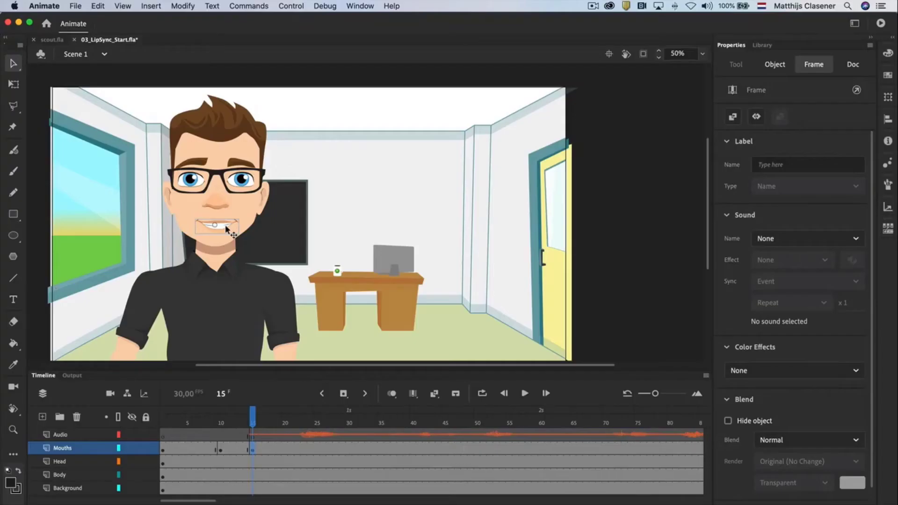
Start Lip Syncing for the mouth instance on frame 15 and map the Neutral viseme to mouth frame 14 Neutral.
click(310, 239)
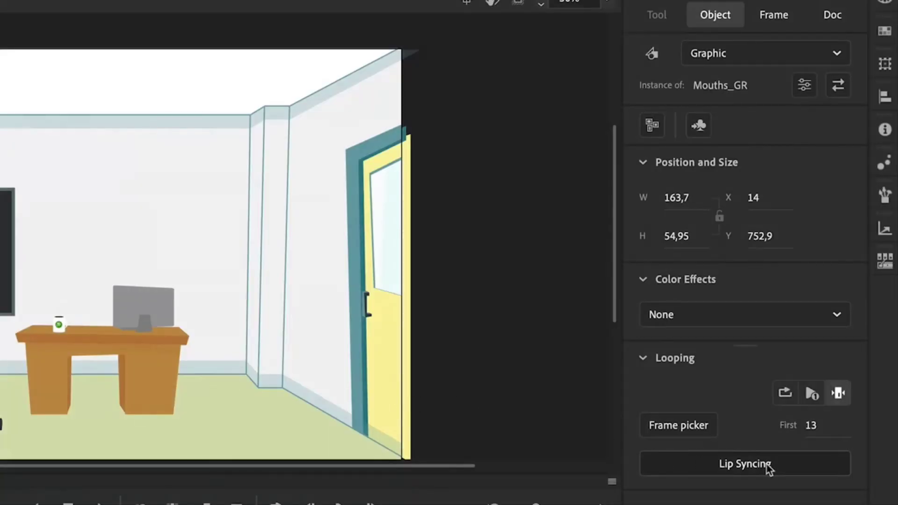
click(770, 465)
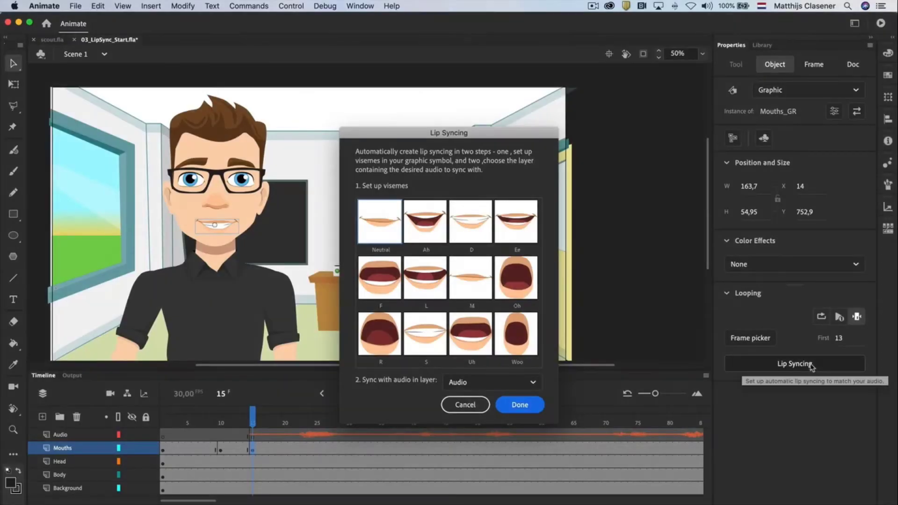
click(382, 234)
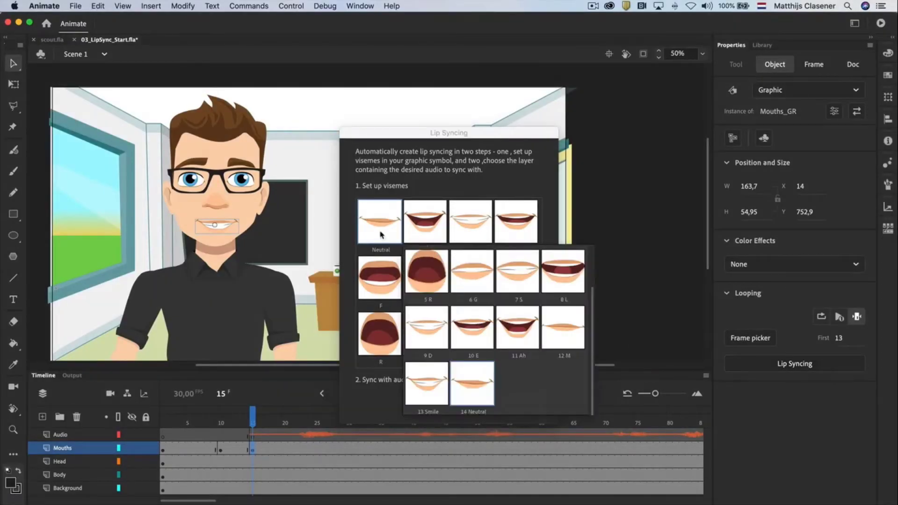
click(480, 384)
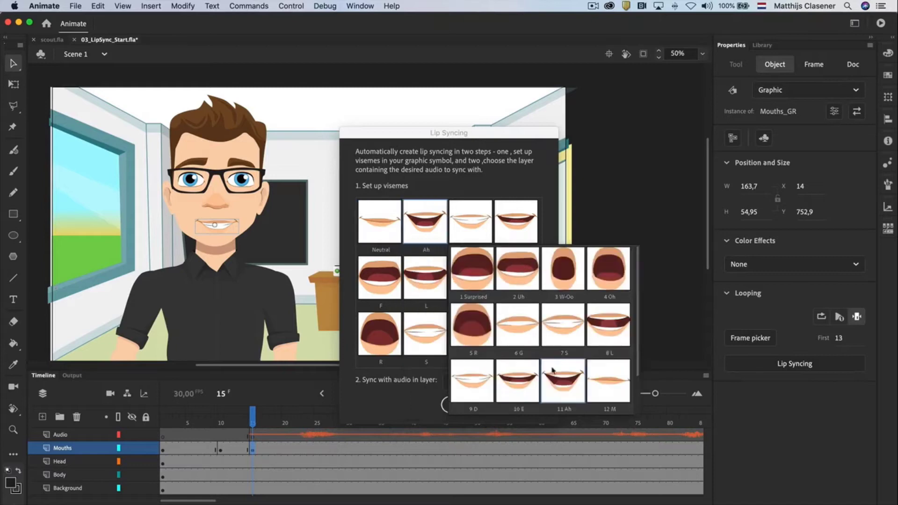
Map the Ah, Ee, F and L visemes to mouth frames 11 Ah, 10 E, 2 Uh and 8 L.
click(516, 221)
click(374, 270)
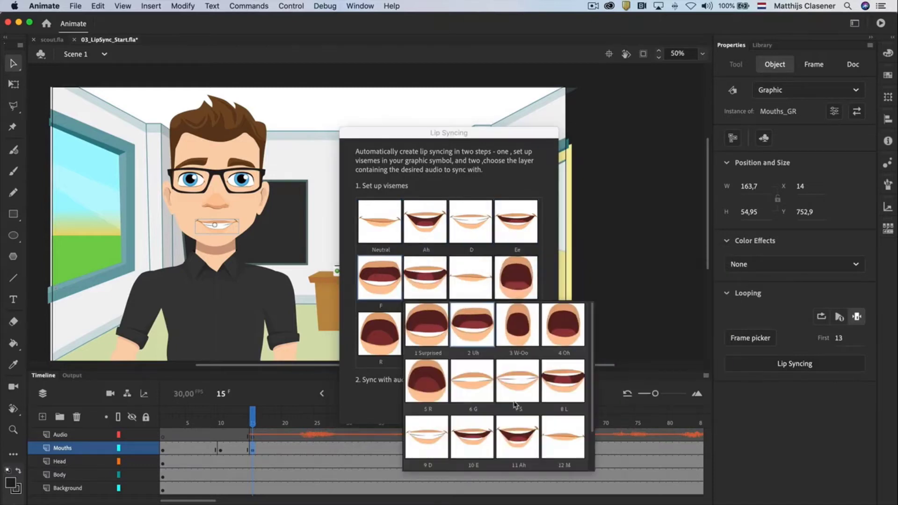
click(426, 283)
click(608, 383)
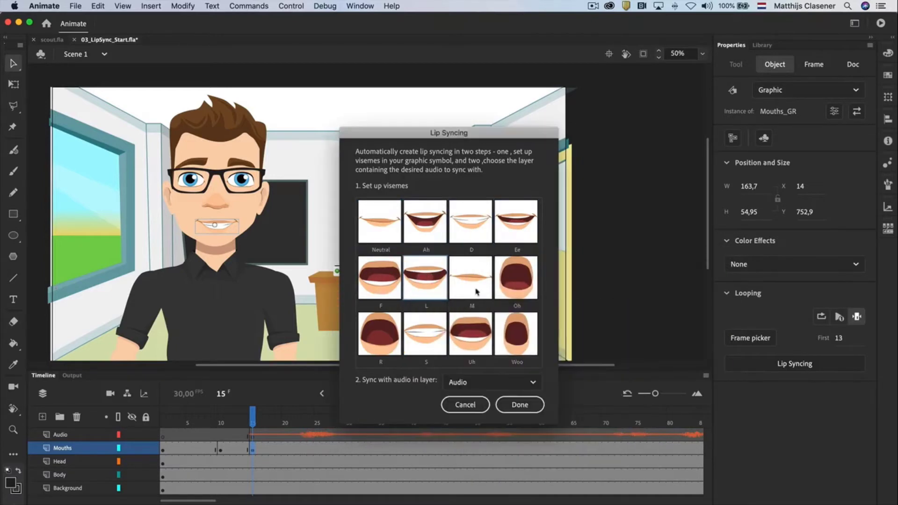
Map the M, Oh and R visemes to mouth frames 12 M, 4 Oh and 5 R.
click(475, 289)
click(654, 437)
click(512, 289)
click(699, 325)
click(365, 344)
click(431, 447)
Map the S, Uh and Woo visemes to mouth frames 7 S, 2 Uh and 3 W-Oo.
click(426, 335)
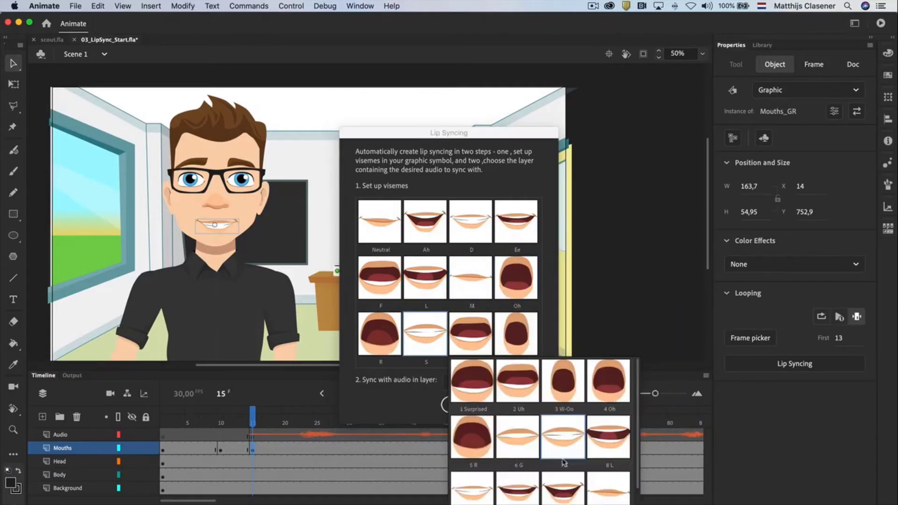
scroll(563, 462, down, 3)
click(552, 387)
click(471, 336)
click(565, 384)
click(516, 338)
click(661, 385)
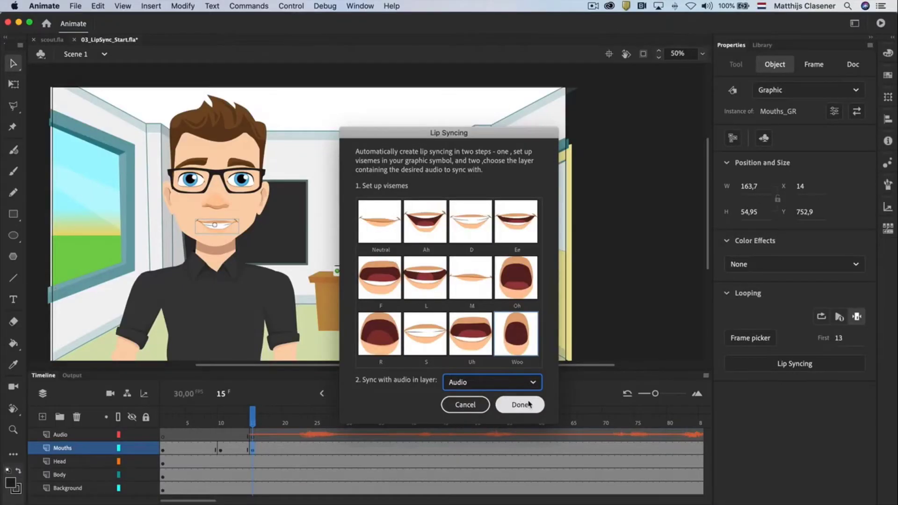
Generate the lip sync from the sound in the Audio layer and play the main timeline to check it.
click(529, 404)
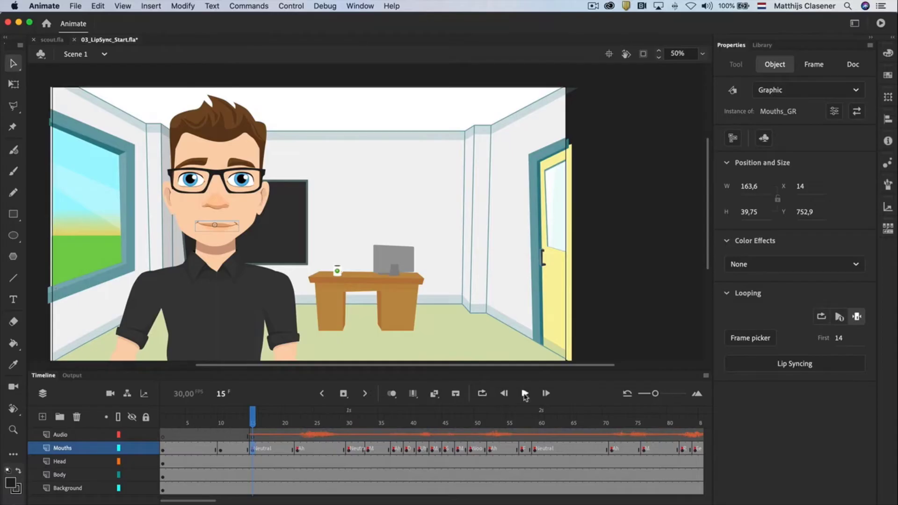
click(525, 394)
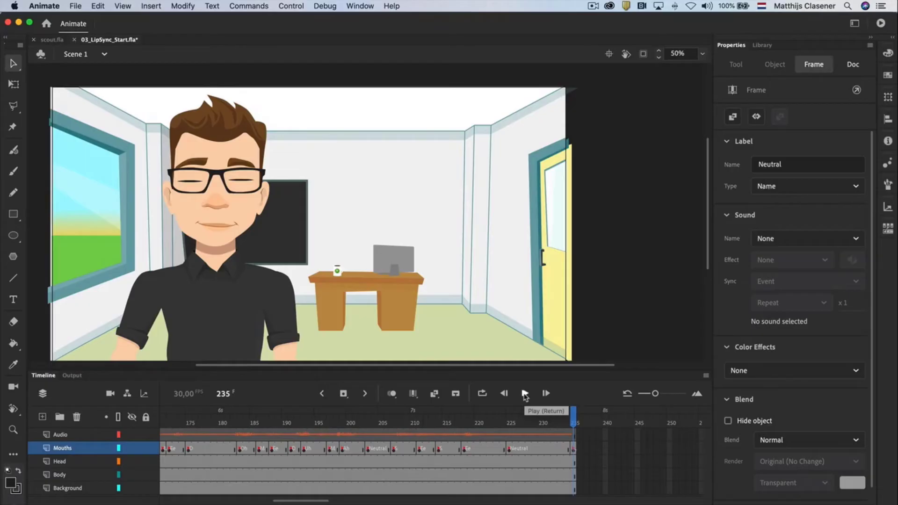
click(525, 395)
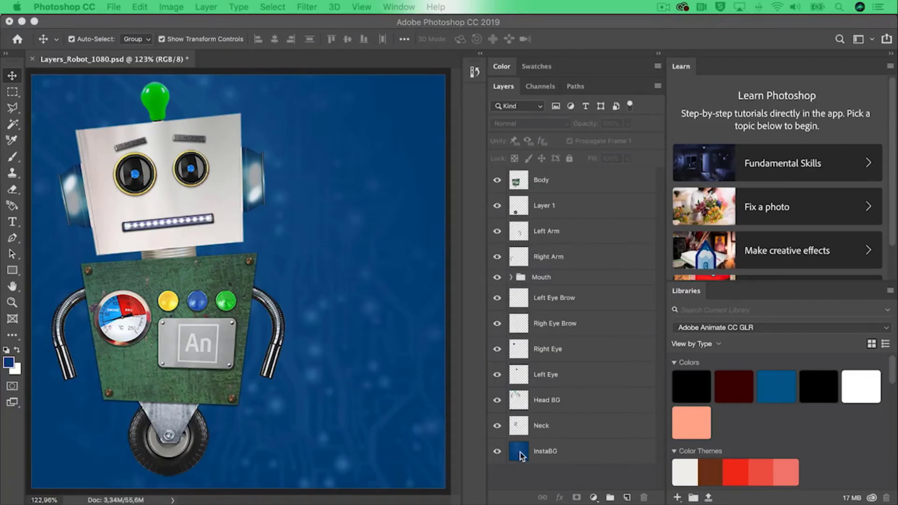
In Photoshop, expand the robot's Mouth group and toggle the visibility of Mouth 01 to compare the mouth variants.
click(510, 277)
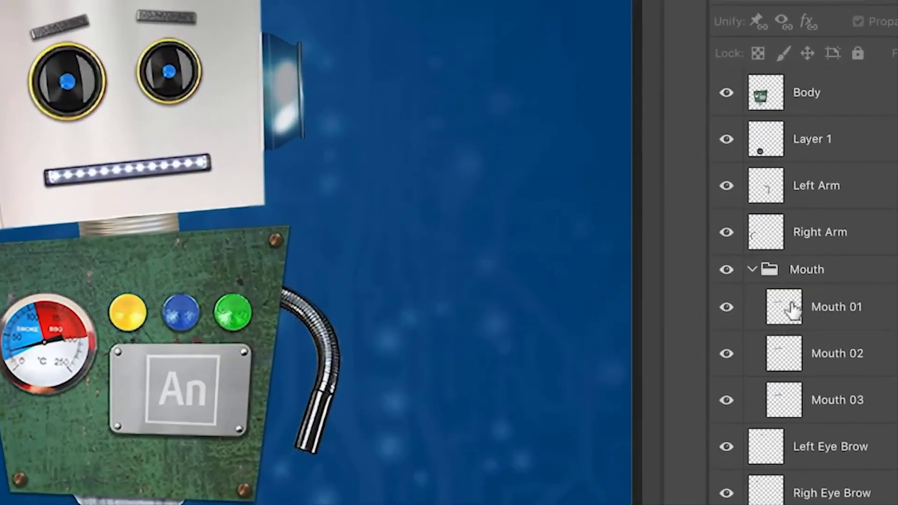
click(694, 304)
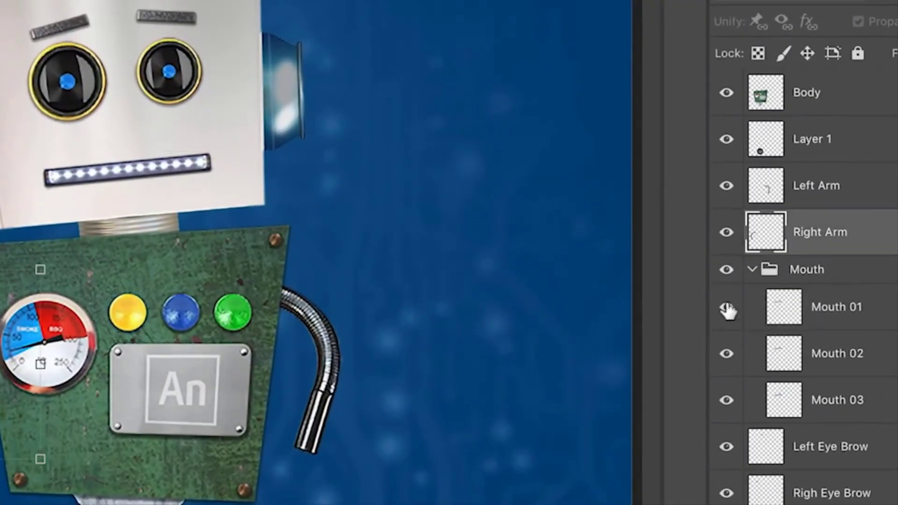
click(641, 304)
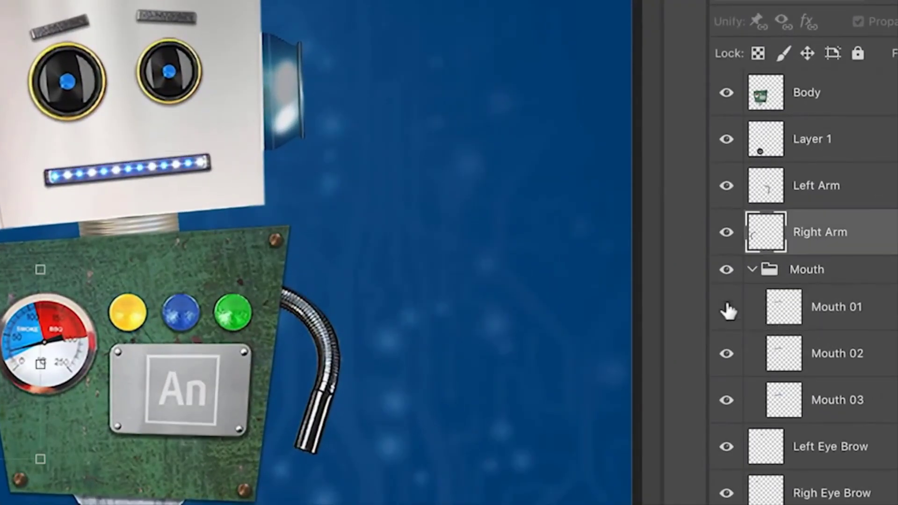
click(726, 309)
click(726, 309)
click(726, 309)
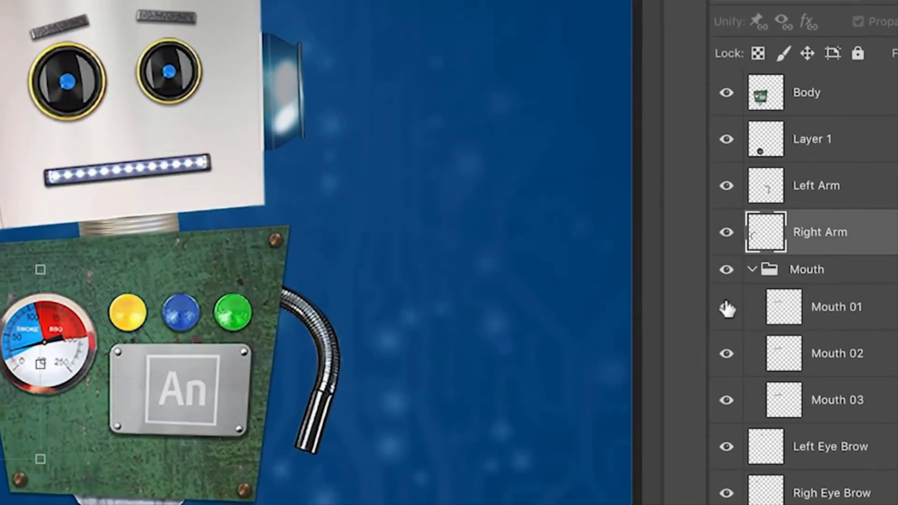
click(726, 309)
click(726, 309)
Rename the layer Layer 1, which holds the robot's wheel, as Wheel.
double_click(808, 140)
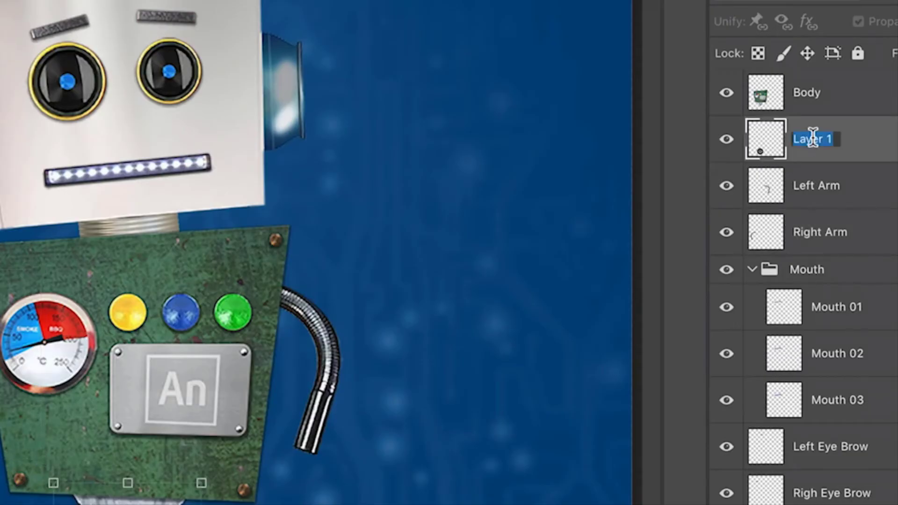
text(Wheel)
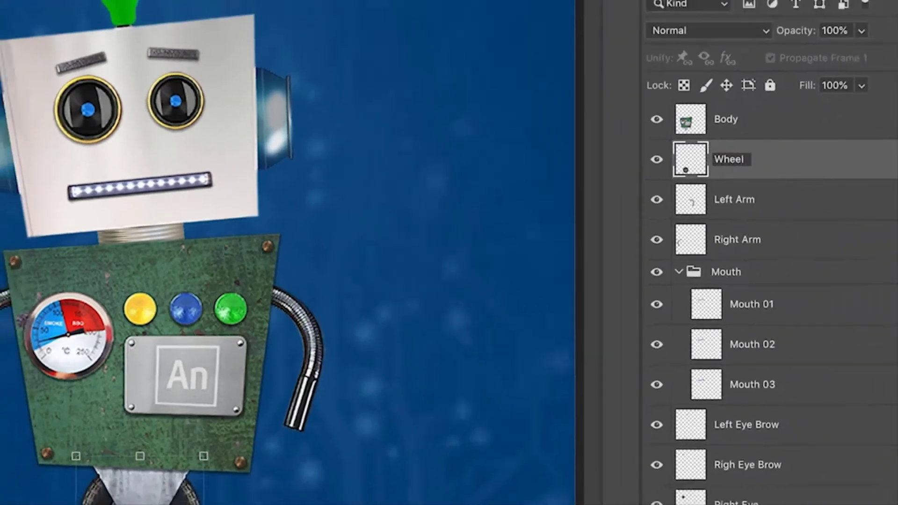
key(Return)
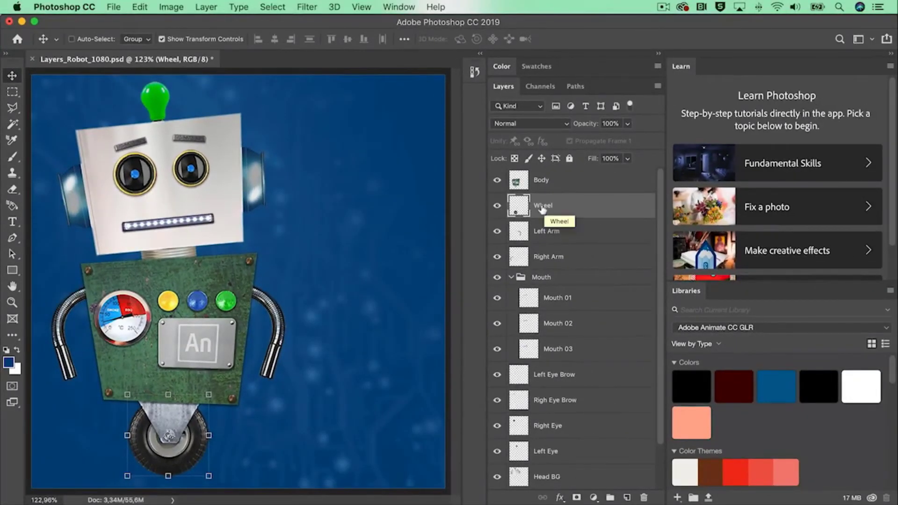
click(113, 6)
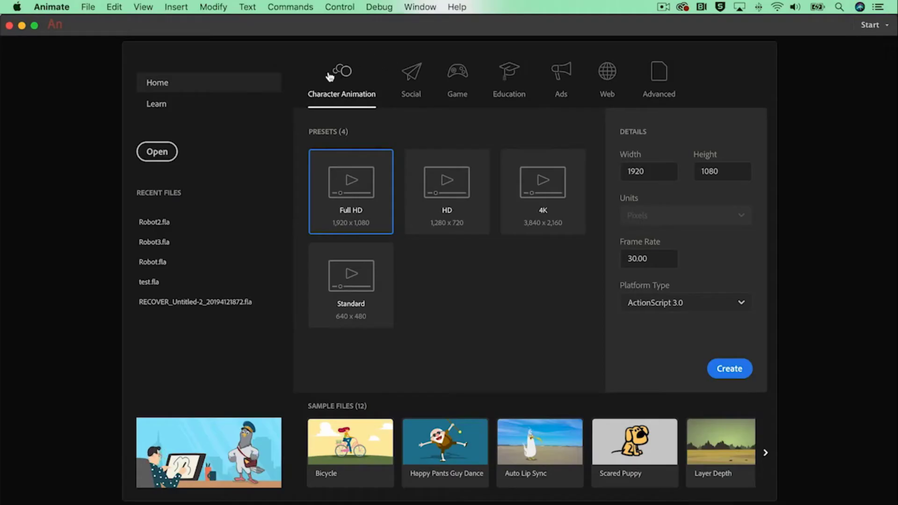
Switch to Animate and look through the Social, Game, Education and Web preset categories for new documents.
click(412, 77)
click(453, 78)
click(509, 77)
click(606, 75)
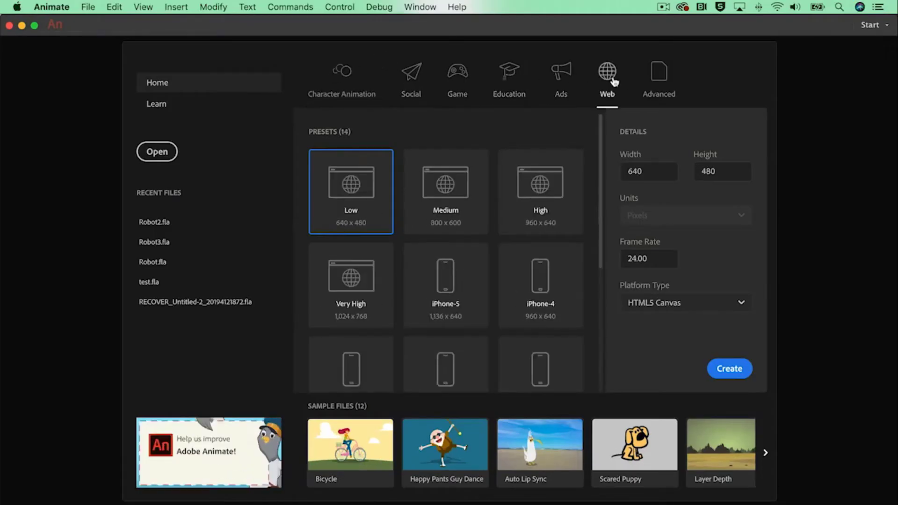
Create a Character Animation document of 1080 x 1080 pixels at 30 fps with ActionScript 3.0 as the platform type.
click(343, 94)
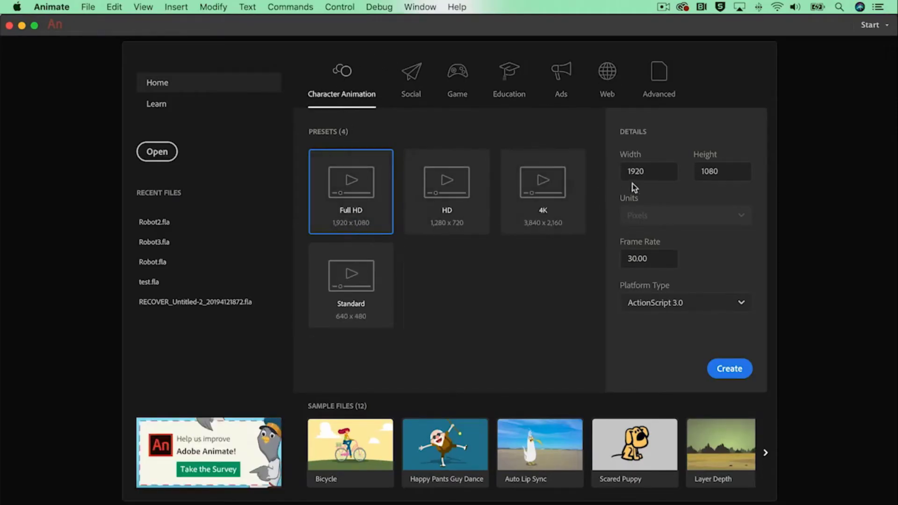
click(639, 166)
text(1080)
click(725, 305)
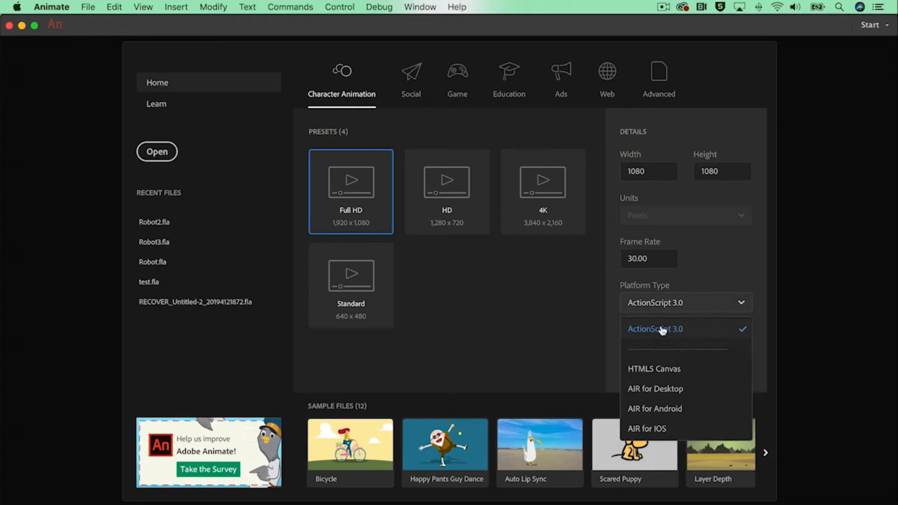
click(662, 330)
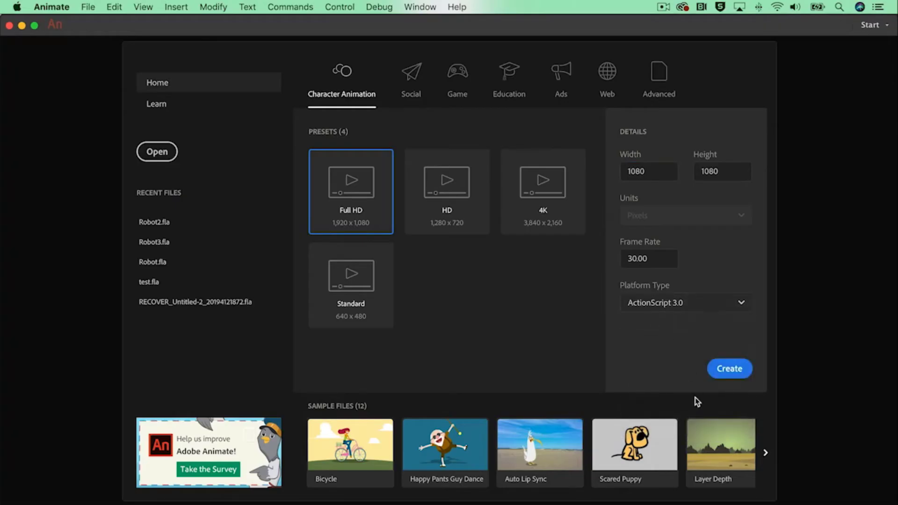
click(728, 369)
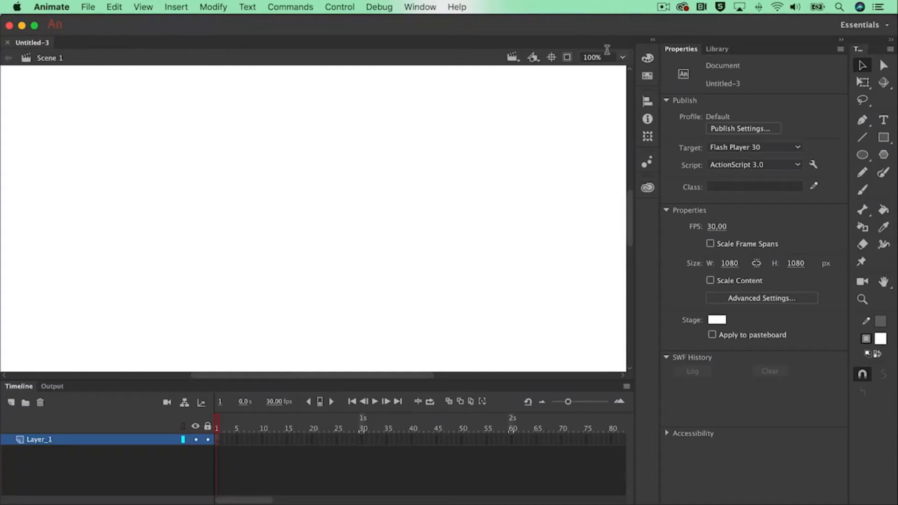
Open Layers_Robot_1080.psd from the Robot folder for import to the stage.
click(622, 57)
click(617, 71)
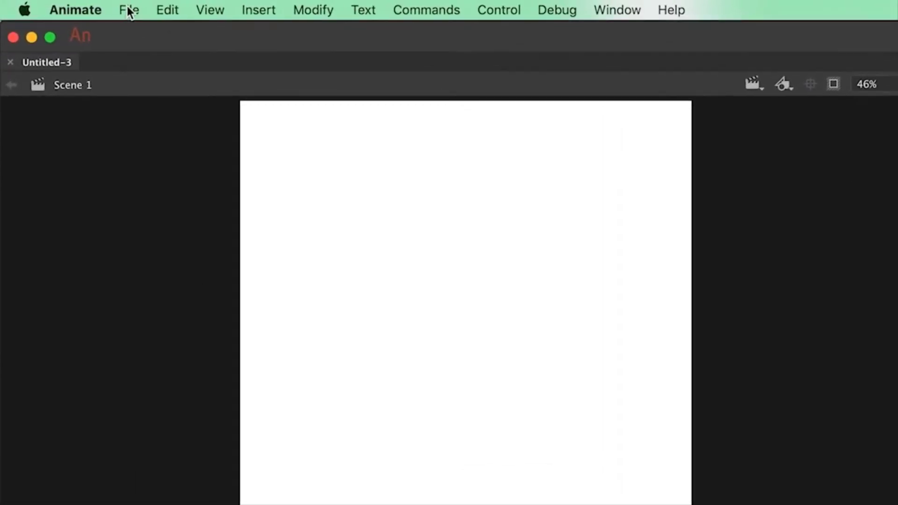
click(88, 6)
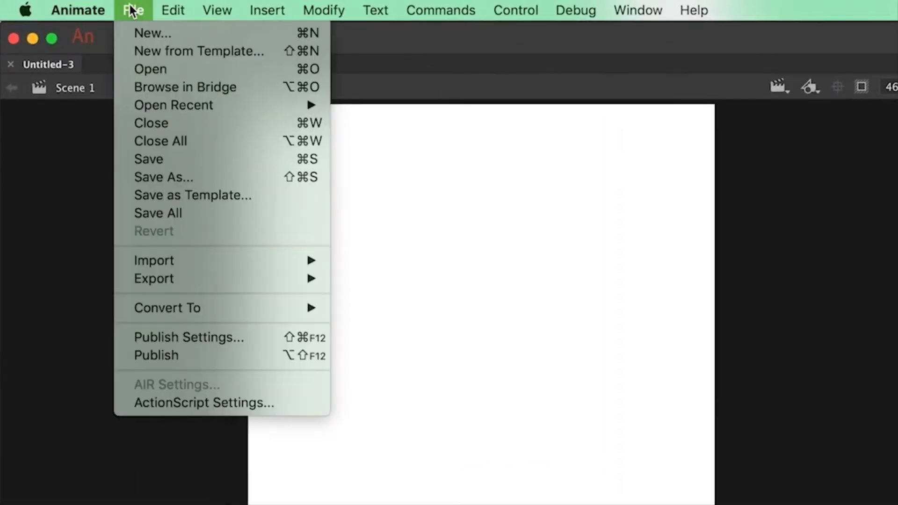
mouse_move(136, 260)
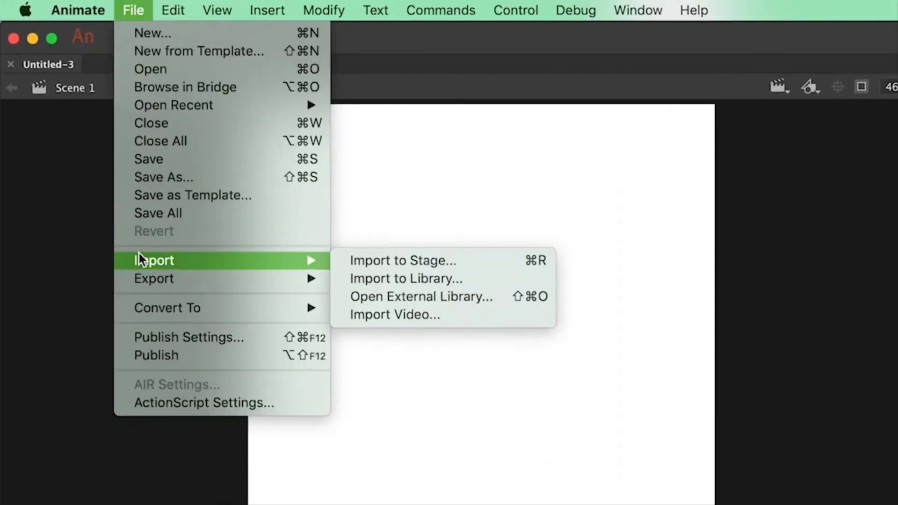
click(364, 259)
click(337, 159)
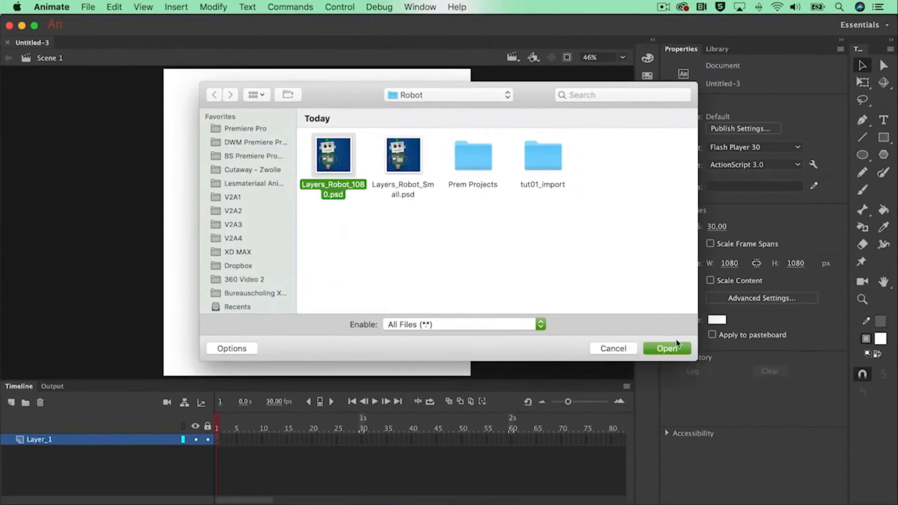
click(677, 346)
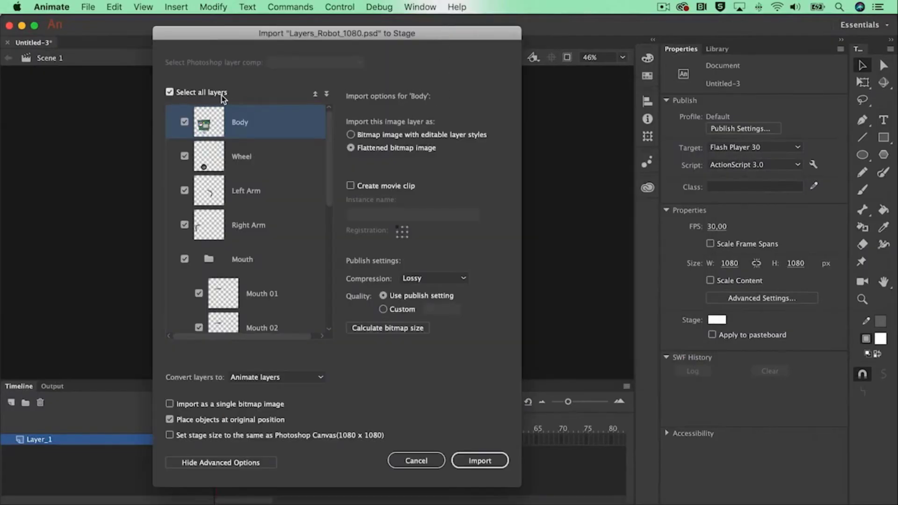
Review the Photoshop layers in the import options and convert them to Animate layers.
scroll(234, 184, down, 5)
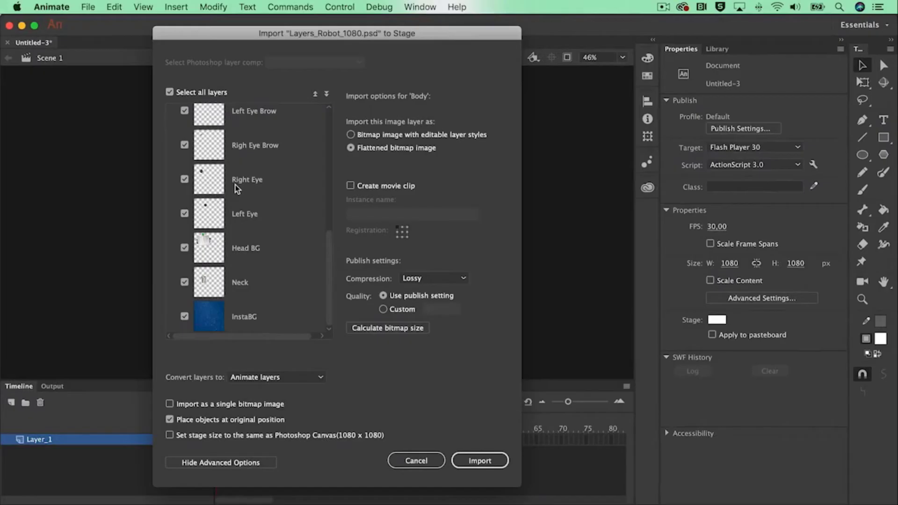
scroll(235, 184, up, 5)
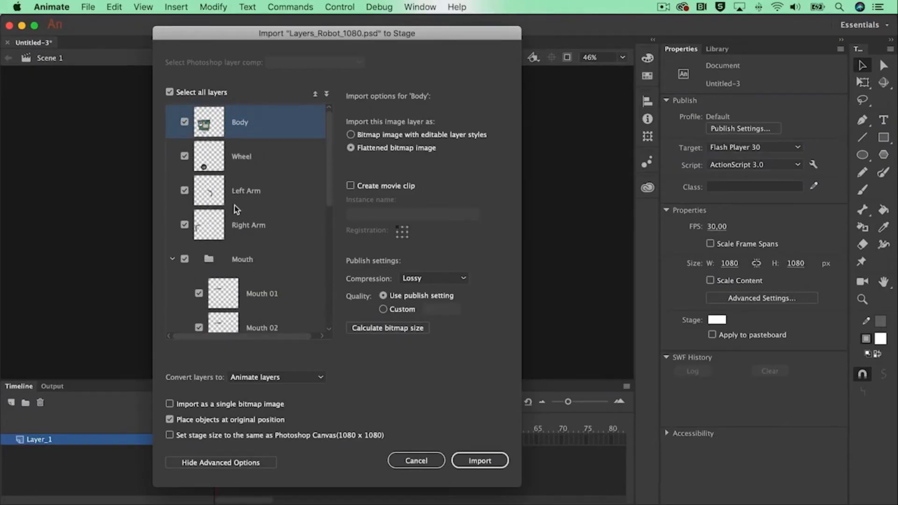
click(265, 377)
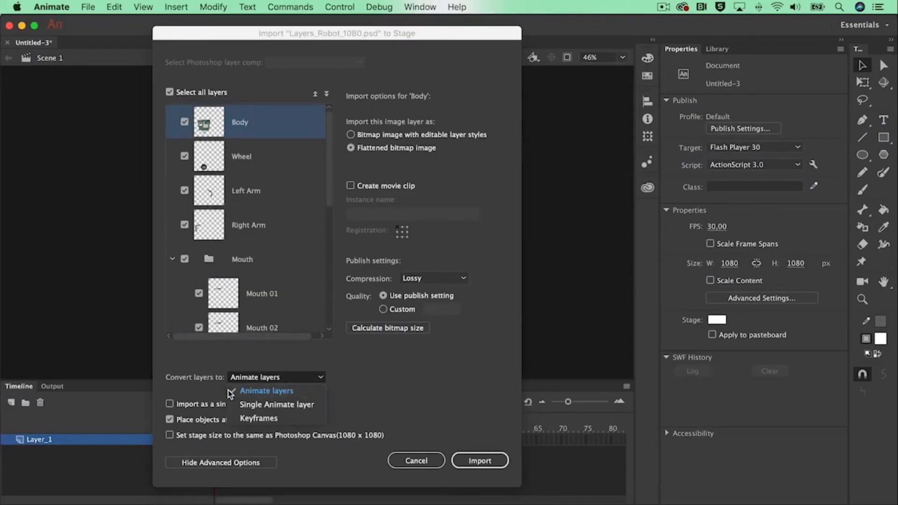
click(287, 392)
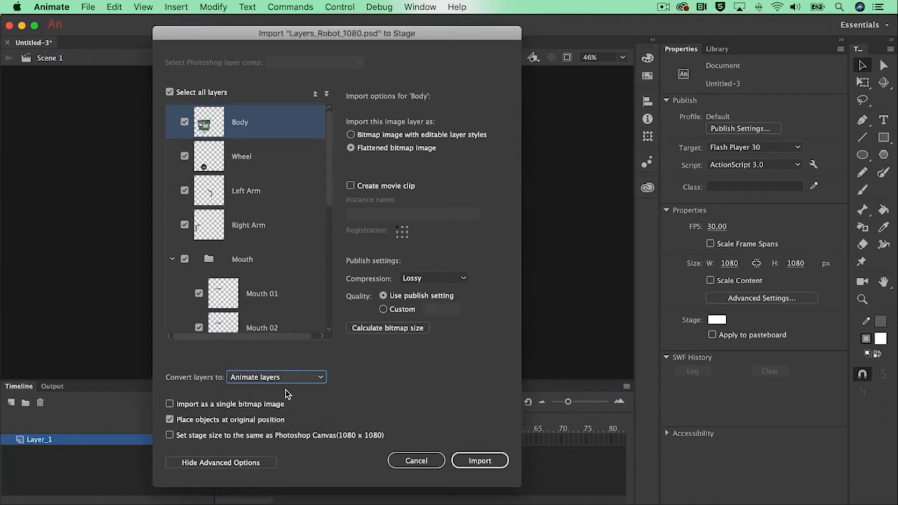
Turn the Mouth group into a movie clip with the instance name Mouth and import the layered robot artwork.
click(241, 261)
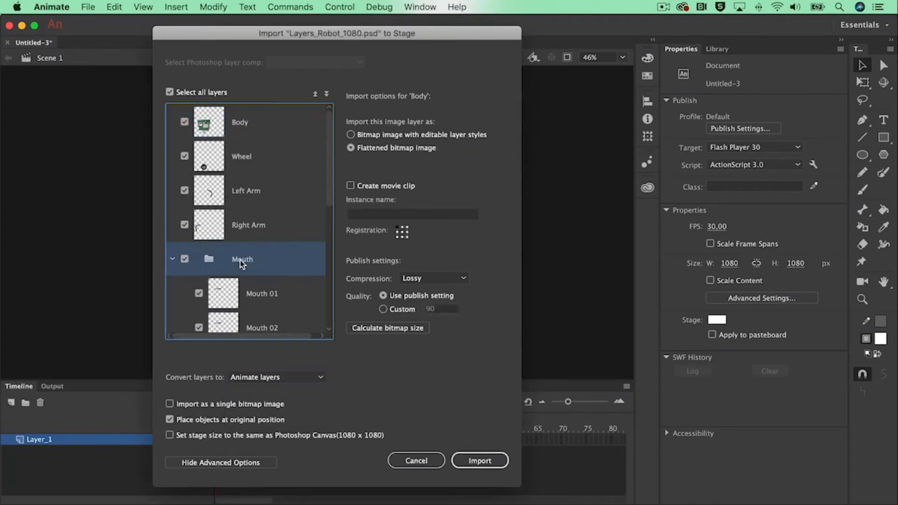
click(369, 186)
click(373, 214)
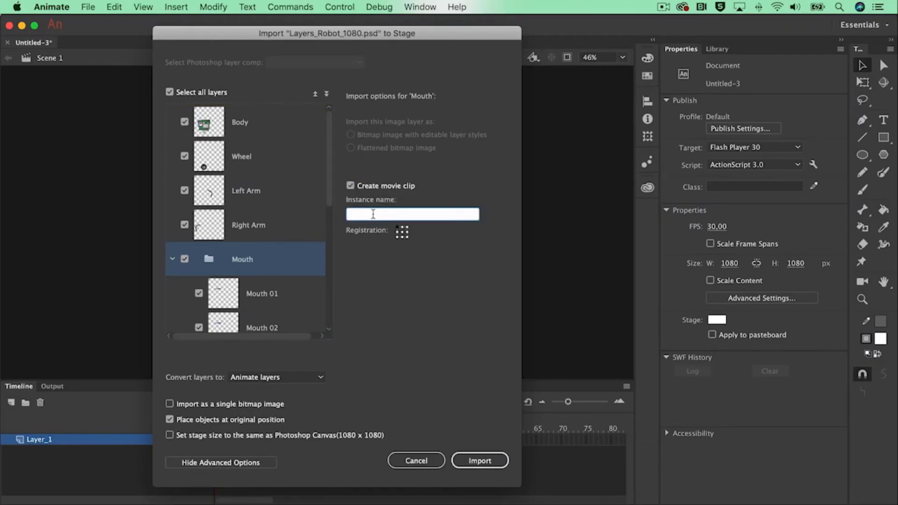
text(Mouth)
key(Tab)
click(500, 465)
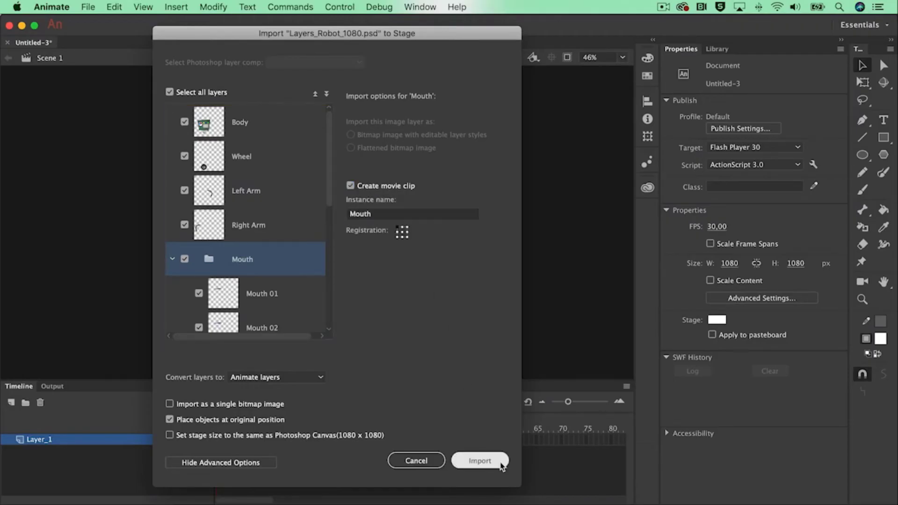
click(500, 463)
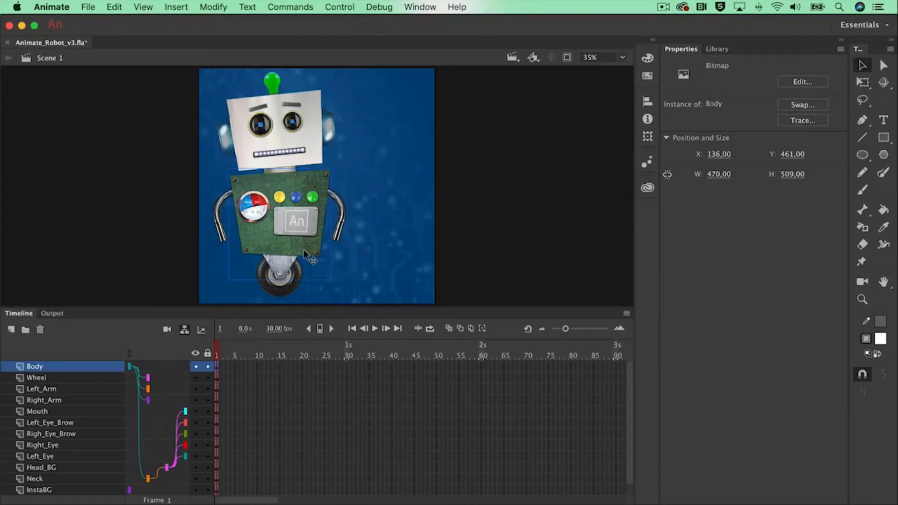
Move the parented robot by its body off the stage's left side to about X -649 and toggle clipping of content outside the stage.
drag(304, 253, 131, 251)
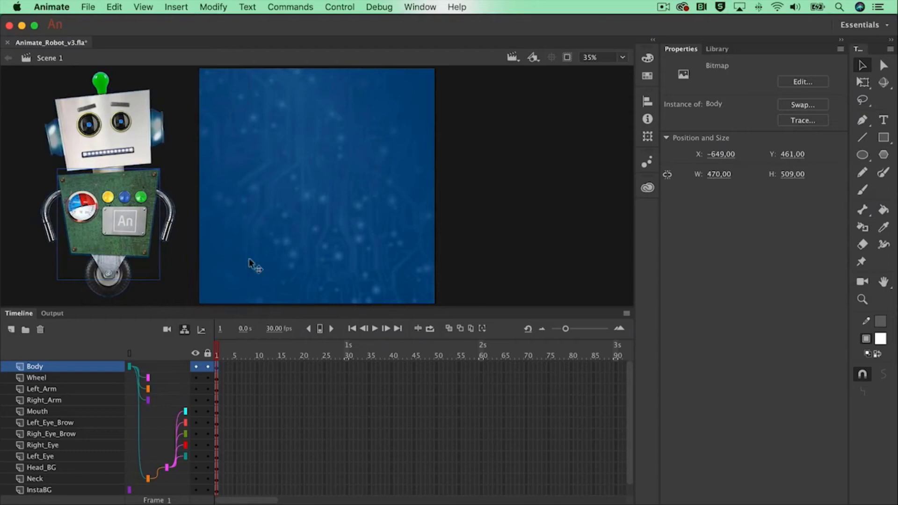
click(567, 57)
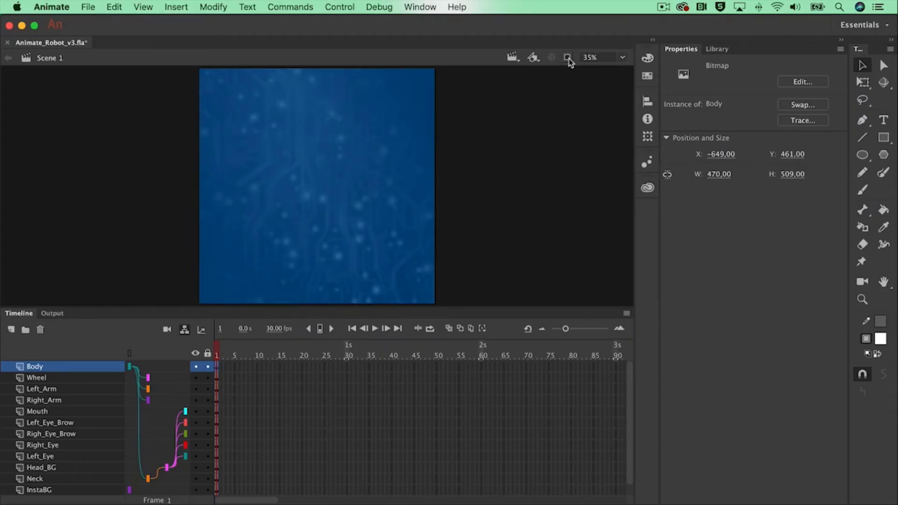
click(568, 59)
click(568, 58)
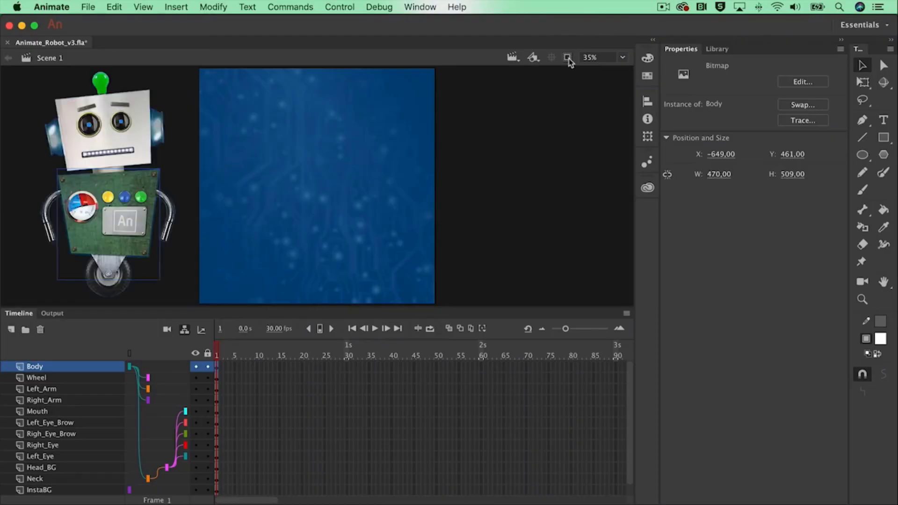
click(568, 58)
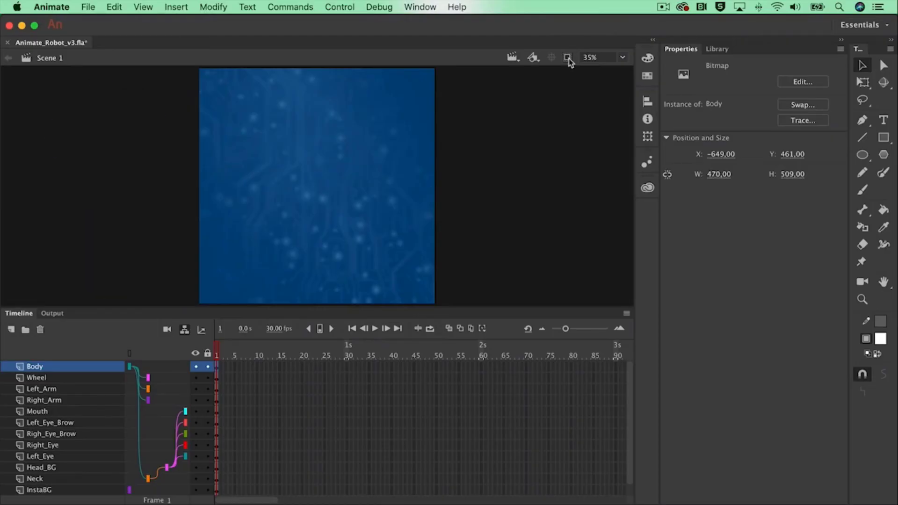
click(567, 58)
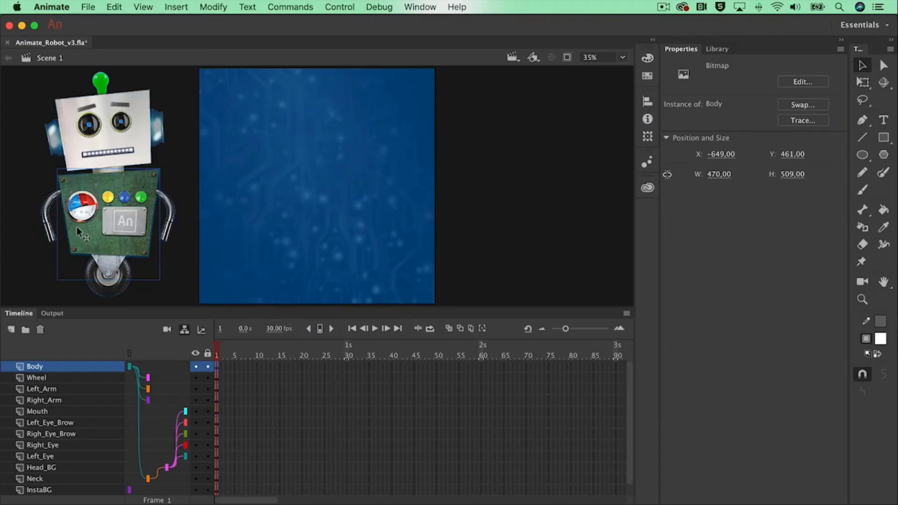
Convert the robot's body bitmap to a graphic symbol named Body.
right_click(109, 199)
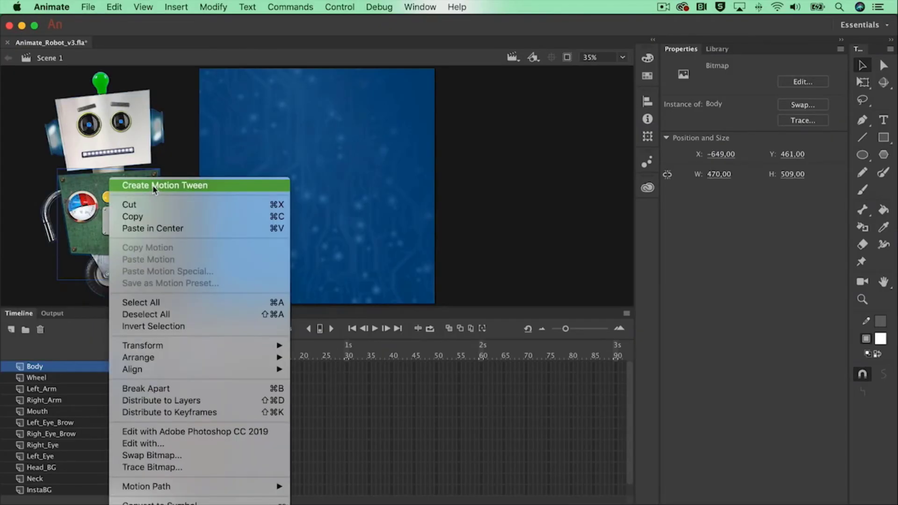
click(93, 187)
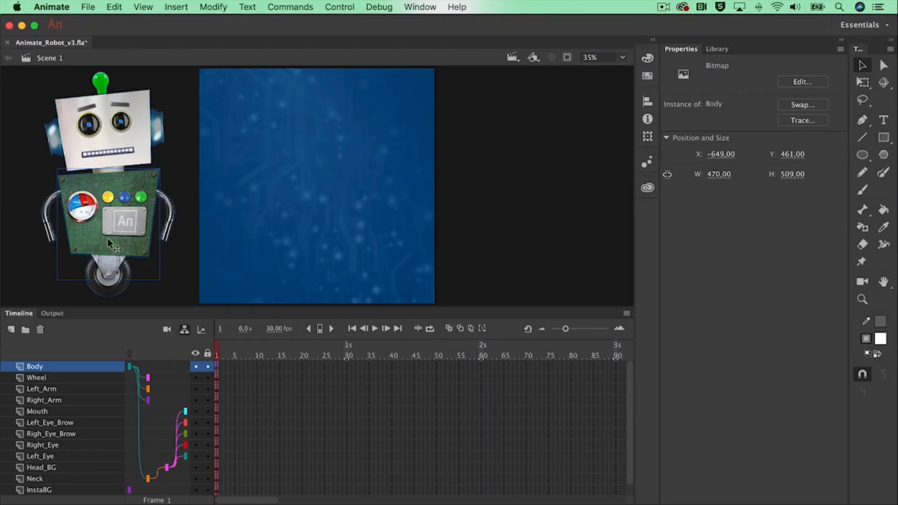
click(213, 5)
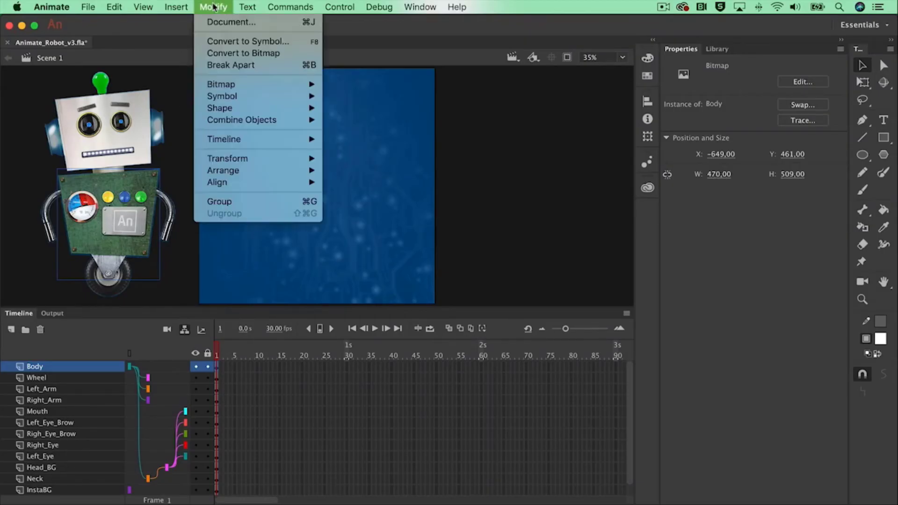
click(217, 42)
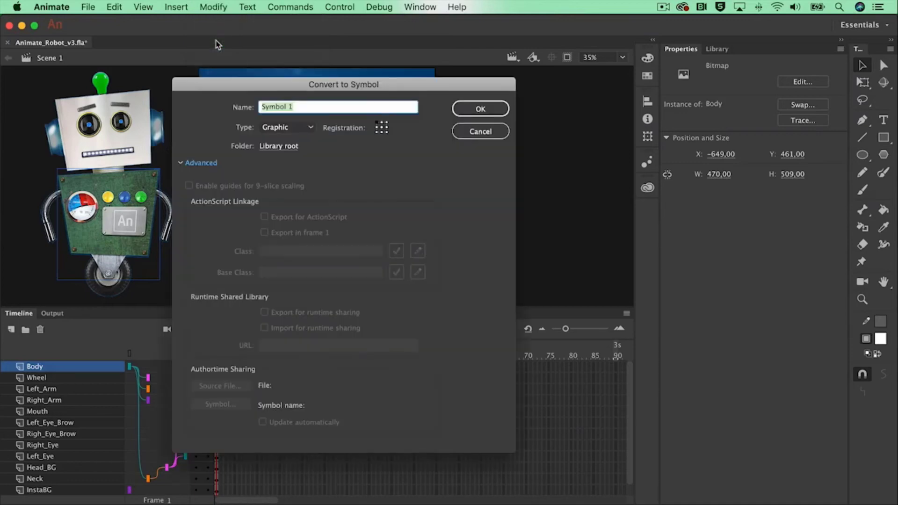
text(Body)
click(492, 117)
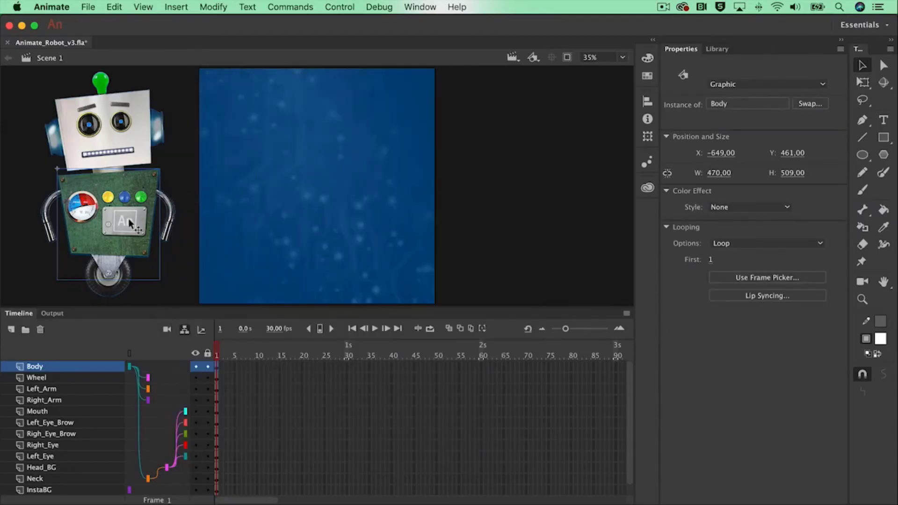
Create a motion tween on the Body symbol and extend its span to frame 60.
right_click(129, 224)
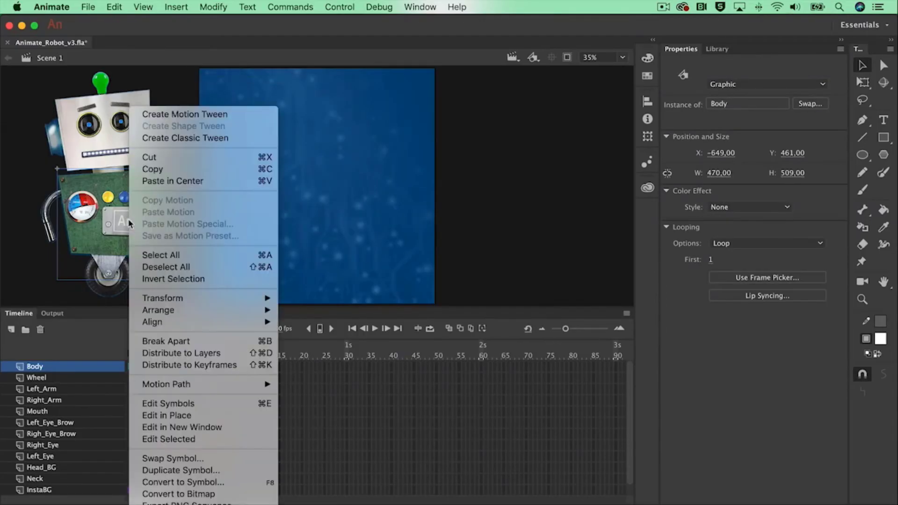
click(218, 118)
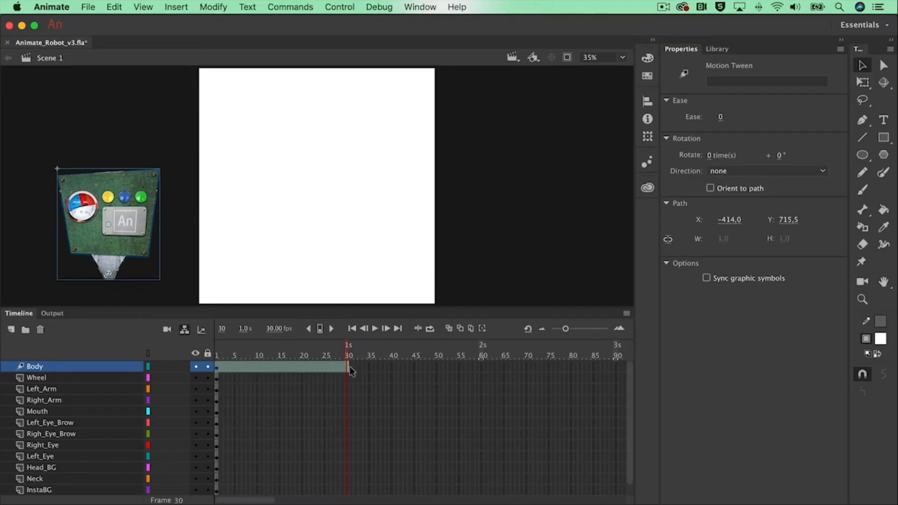
drag(348, 366, 482, 368)
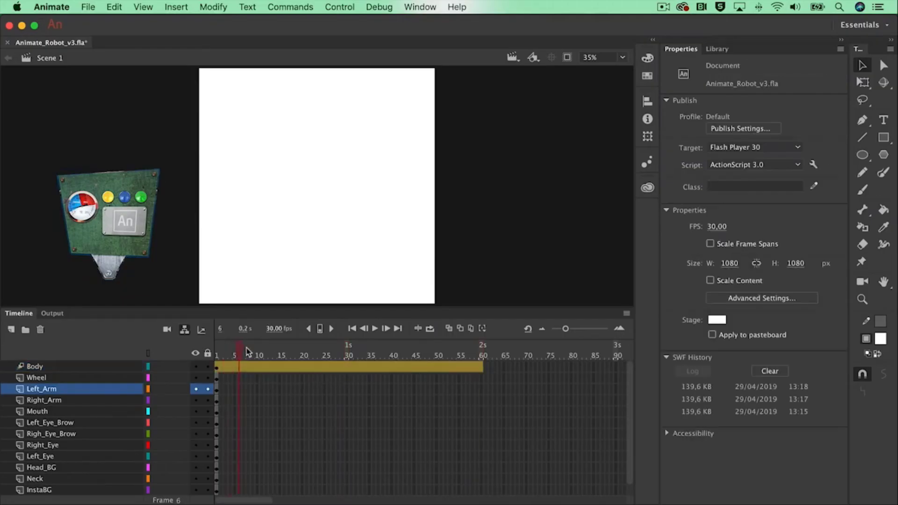
Insert frames at frame 60 on all layers from Wheel down to InstaBG.
drag(244, 350, 208, 353)
click(482, 354)
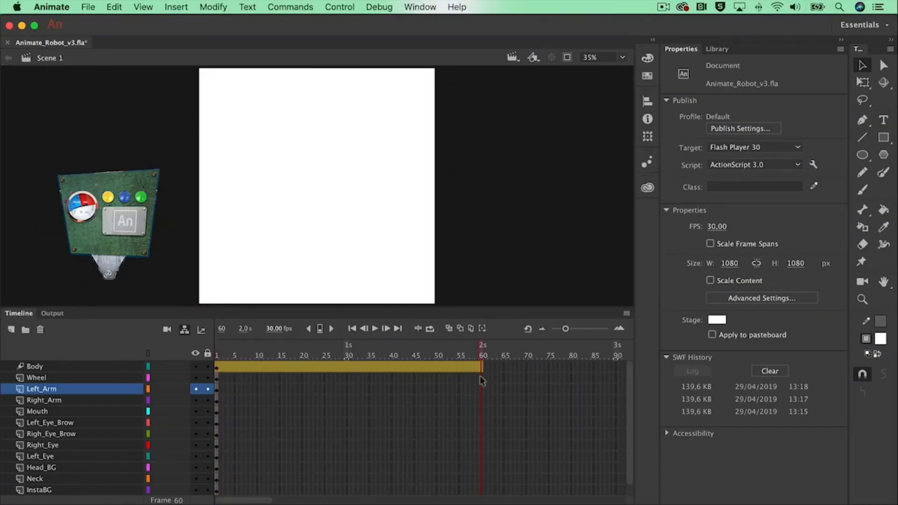
click(482, 491)
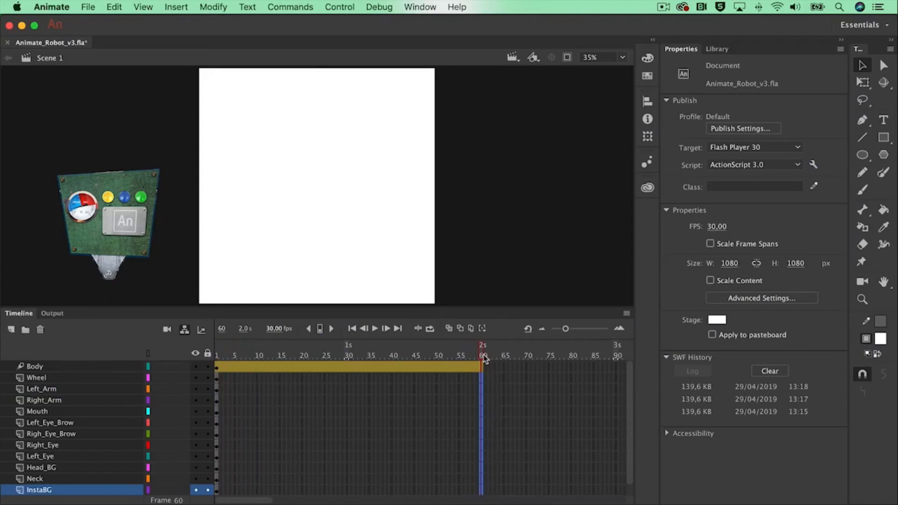
right_click(481, 380)
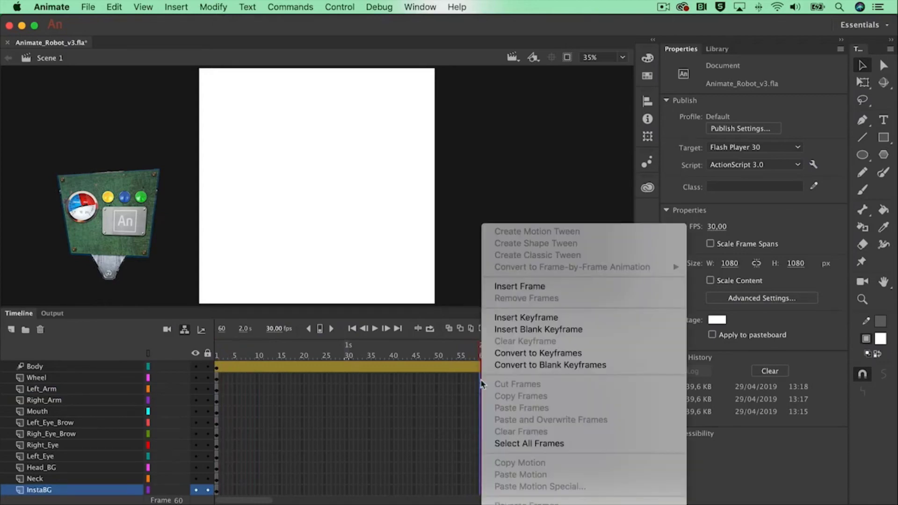
click(512, 291)
At frame 20, move the robot by its body about 782 px rightward onto the blue background.
drag(481, 355, 302, 368)
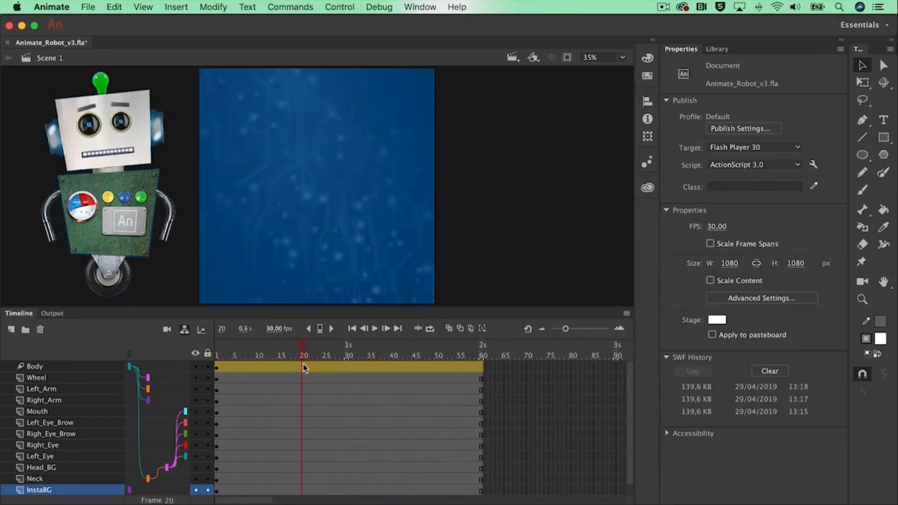
click(111, 242)
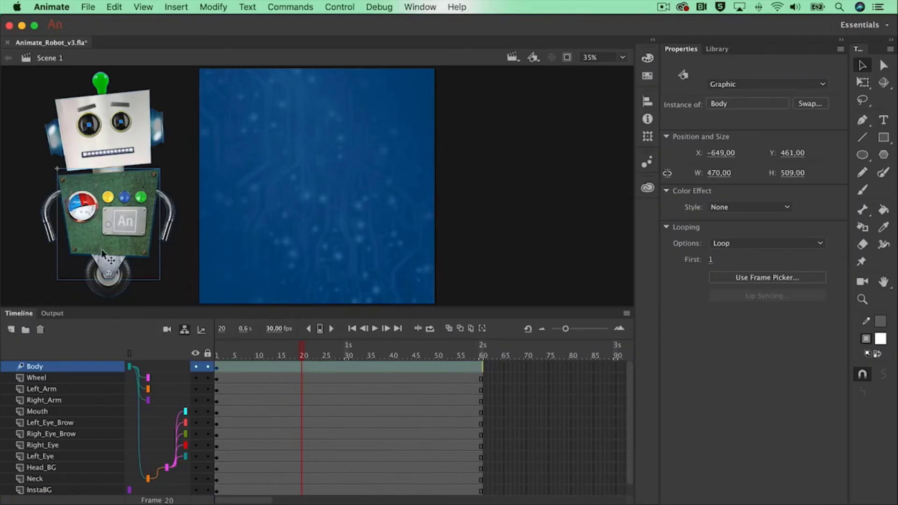
drag(108, 254, 273, 253)
mouse_move(302, 350)
mouse_down()
mouse_move(205, 348)
mouse_move(306, 349)
mouse_move(210, 348)
mouse_move(301, 348)
mouse_move(290, 352)
mouse_up()
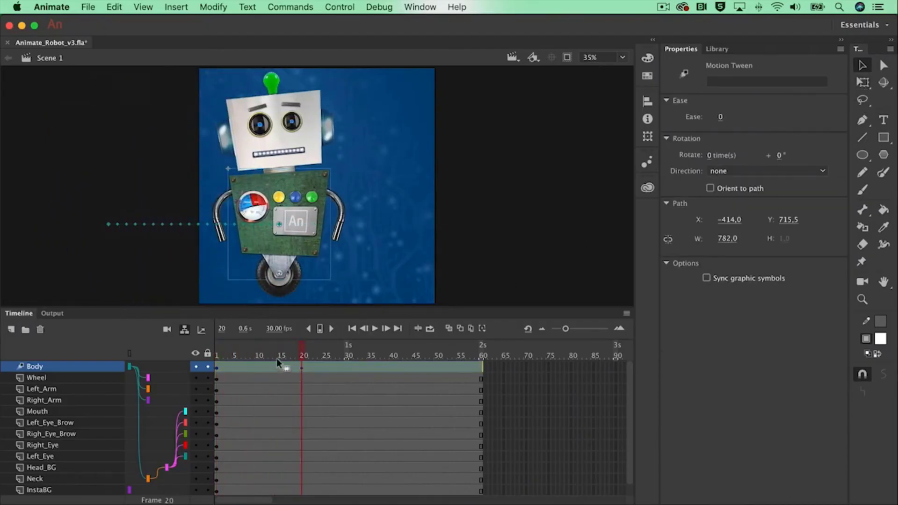
Try to tilt the body clockwise about its centre at frame 1 and undo the rotation.
drag(302, 351, 208, 348)
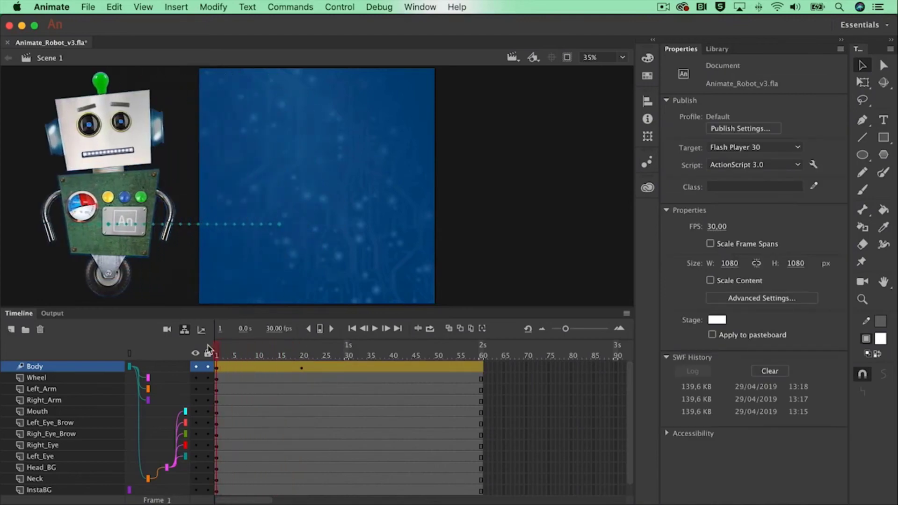
click(862, 82)
click(140, 201)
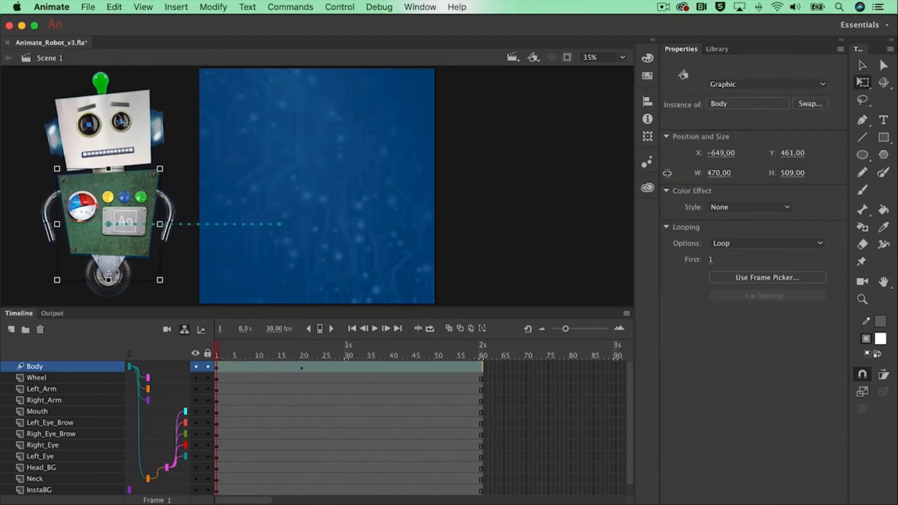
drag(170, 175, 181, 187)
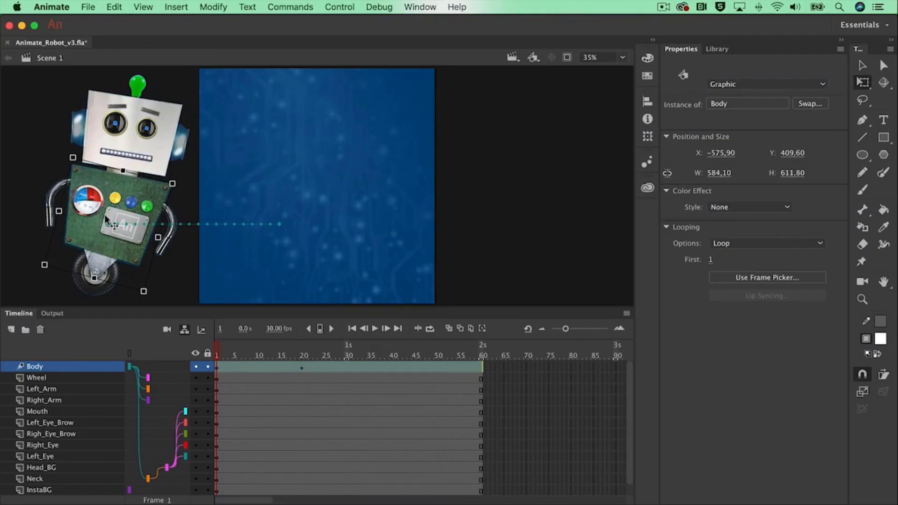
key(super+z)
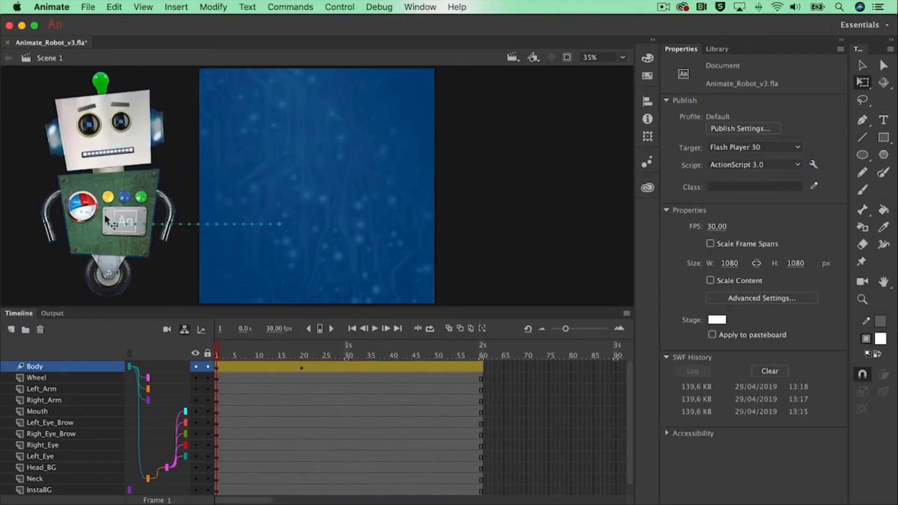
At frame 1, move the body's transformation point down to the wheel's centre and tilt the robot clockwise with Free Transform.
click(863, 83)
click(123, 193)
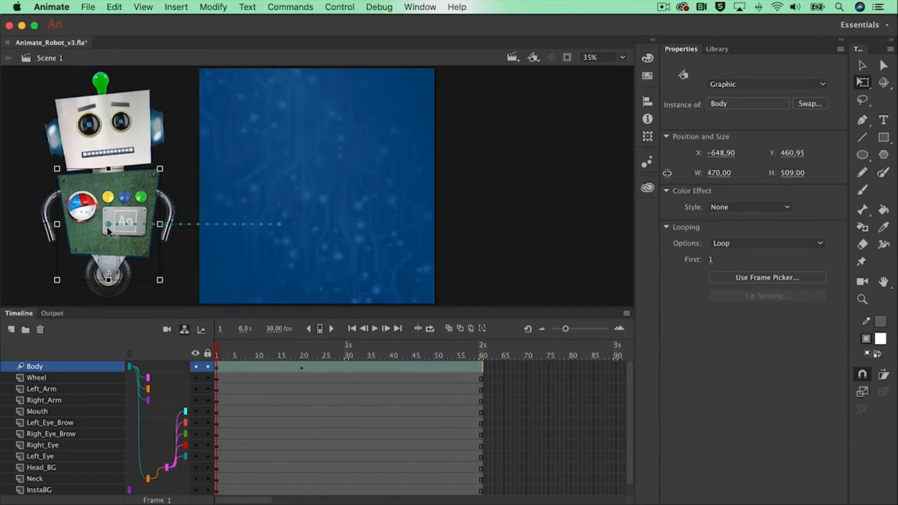
drag(108, 229, 109, 275)
drag(175, 170, 191, 176)
Rock the body back and forth with rotation keyframes at frames 22, 24 and 26, and play the animation from frame 1.
drag(221, 349, 311, 354)
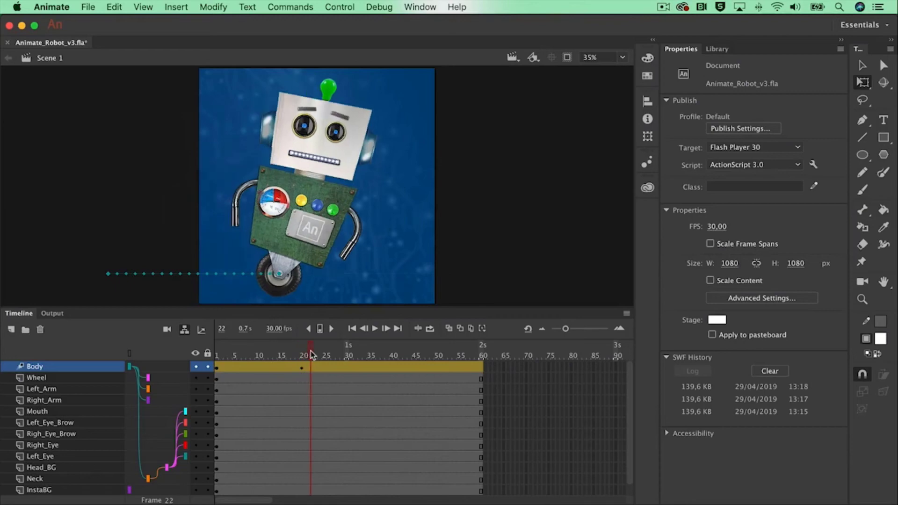
click(329, 233)
drag(371, 191, 324, 160)
drag(312, 353, 320, 352)
drag(325, 168, 352, 181)
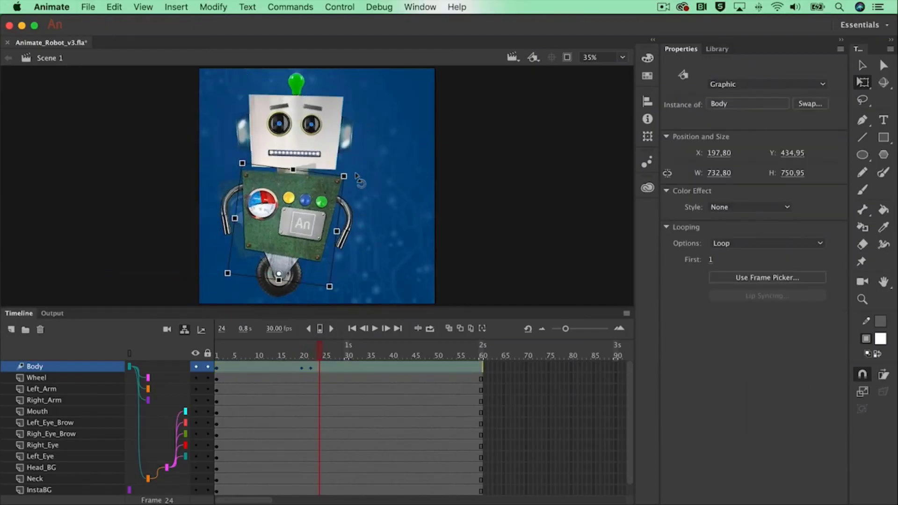
drag(321, 346, 328, 346)
drag(349, 175, 341, 164)
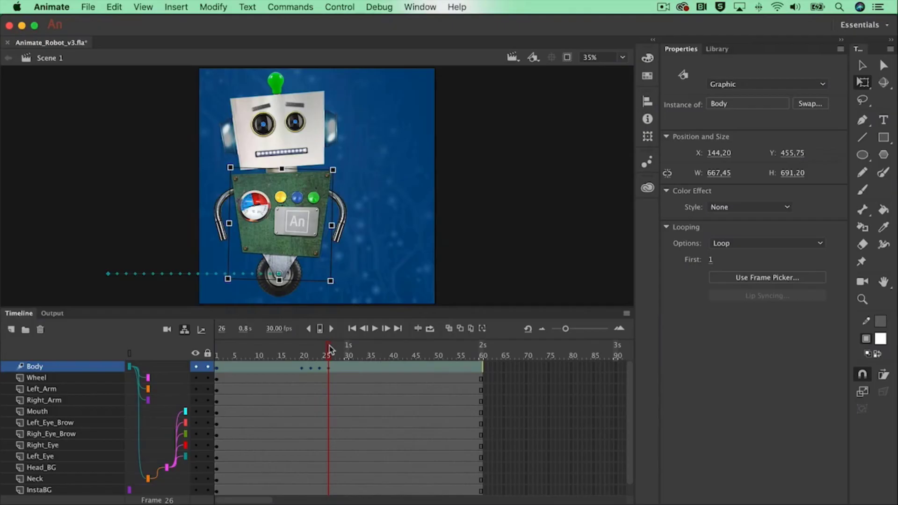
drag(328, 348, 201, 349)
key(Return)
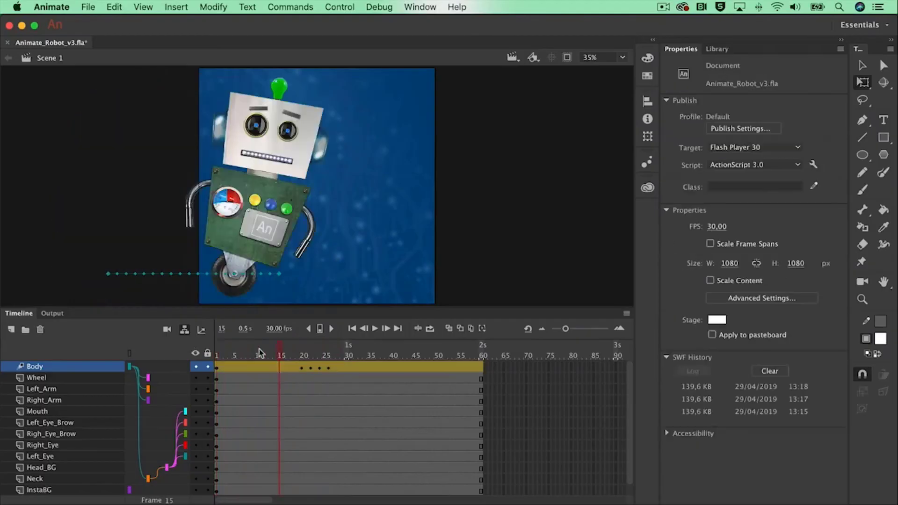
Select the Body tween's keyframes from frame 20 to 26 and move them earlier so they start at frame 11.
mouse_move(285, 356)
mouse_down()
mouse_move(234, 354)
mouse_move(286, 358)
mouse_move(284, 366)
mouse_up()
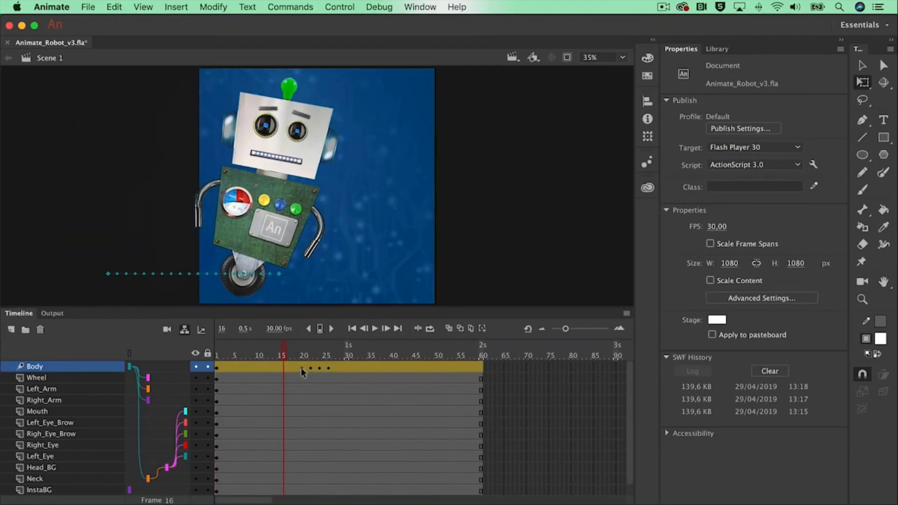
click(301, 368)
drag(301, 367, 329, 371)
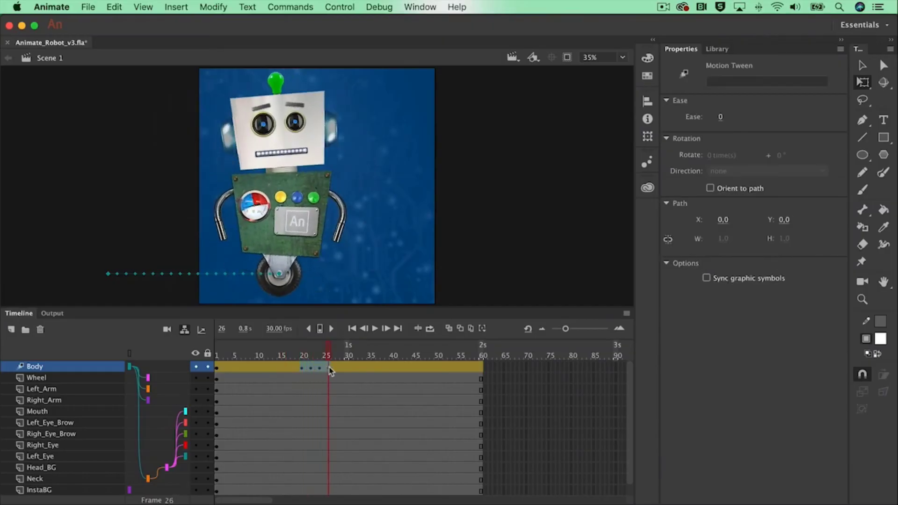
click(301, 367)
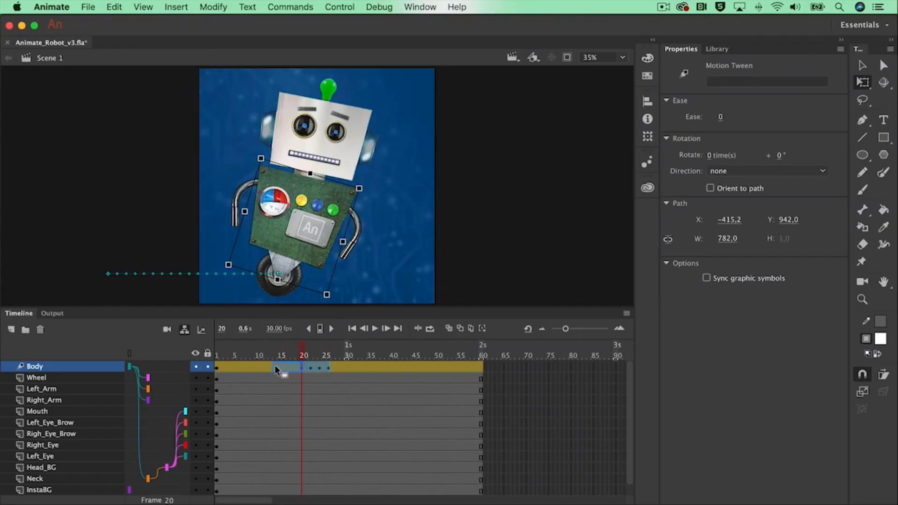
mouse_move(261, 366)
mouse_down()
mouse_move(202, 350)
mouse_move(299, 354)
mouse_move(265, 359)
mouse_up()
drag(265, 358, 234, 359)
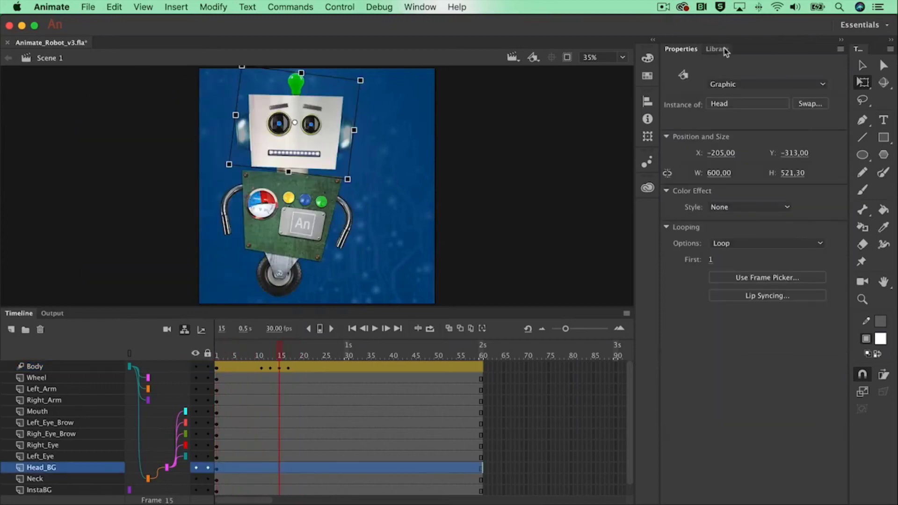
Show the library's symbols and create a motion tween on the robot's head in the Head_BG layer.
click(716, 49)
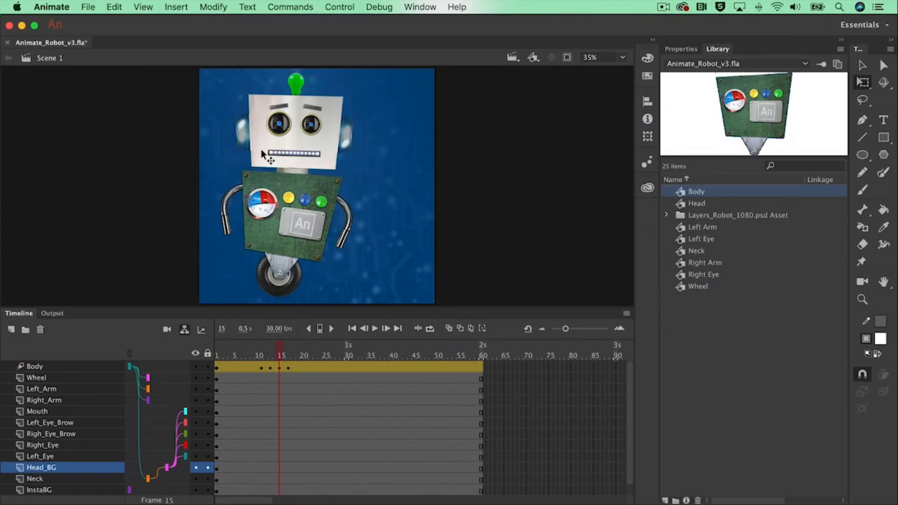
click(261, 149)
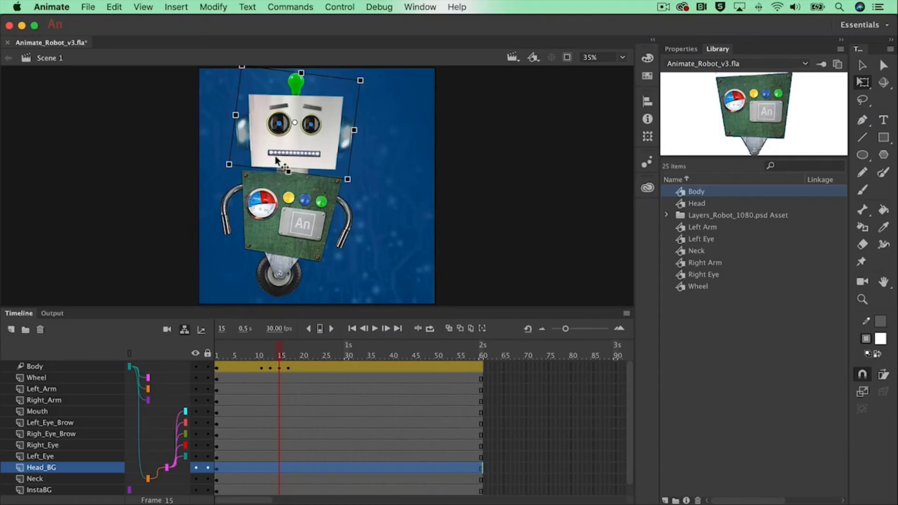
right_click(260, 144)
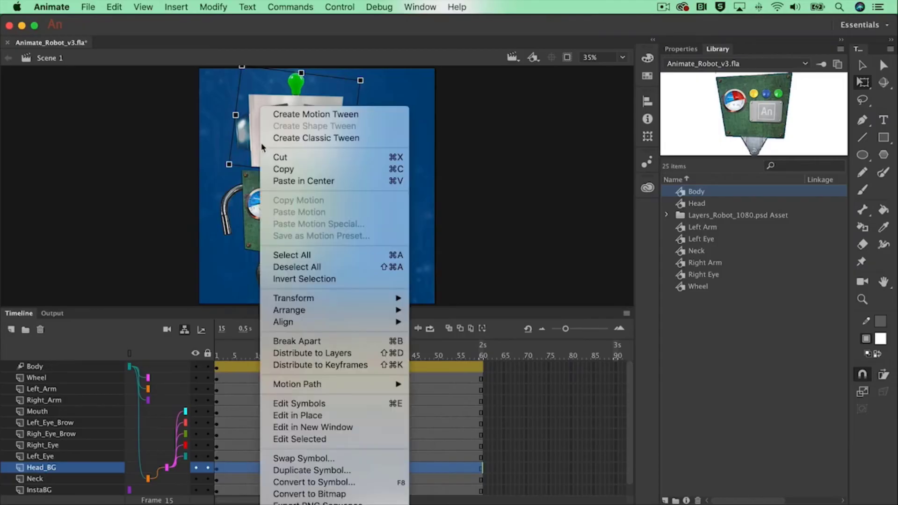
click(341, 115)
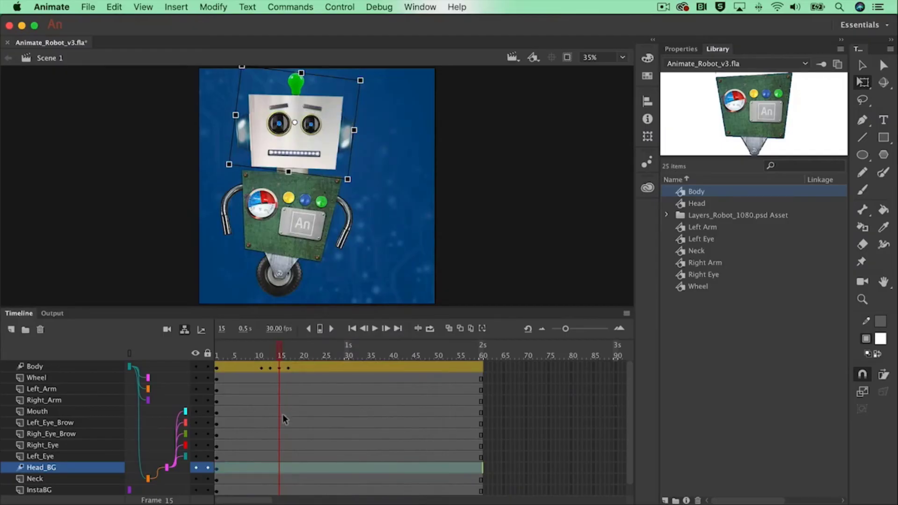
click(553, 456)
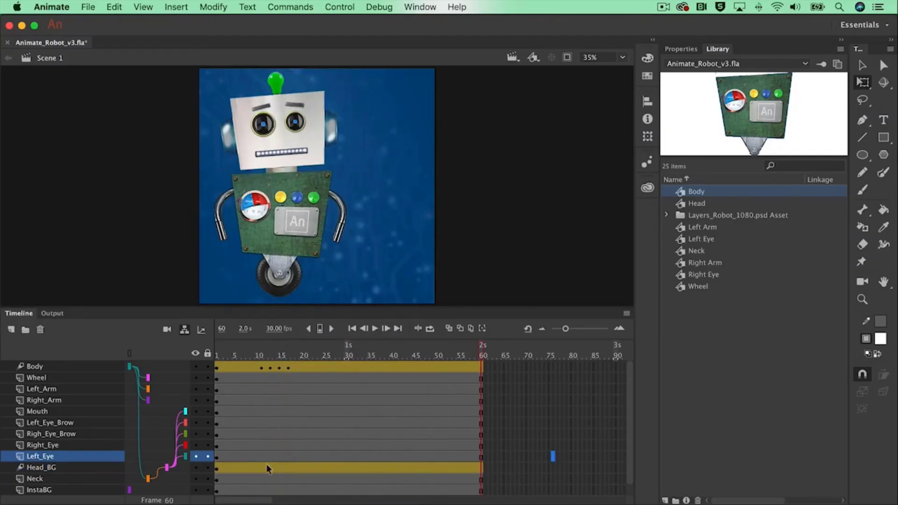
Select the robot's head and, at frame 1, move its transformation point down to the neck.
drag(239, 353, 260, 350)
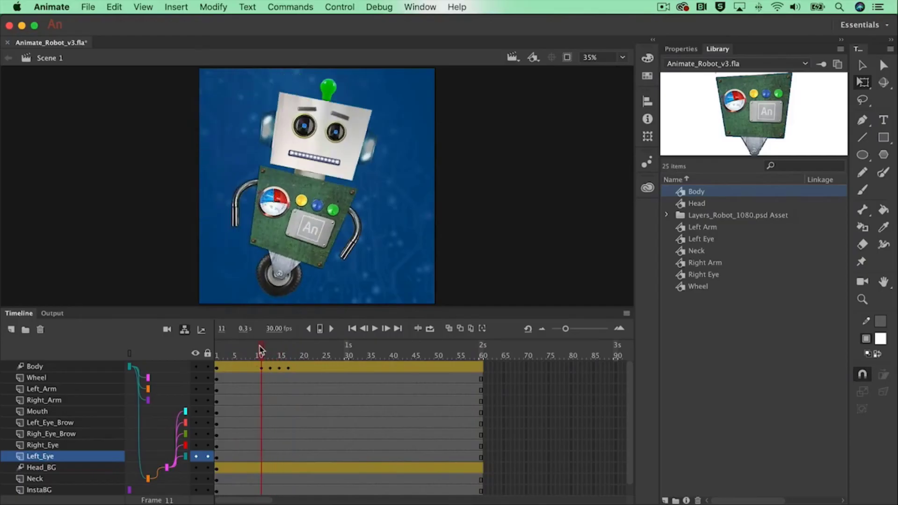
click(287, 134)
click(281, 153)
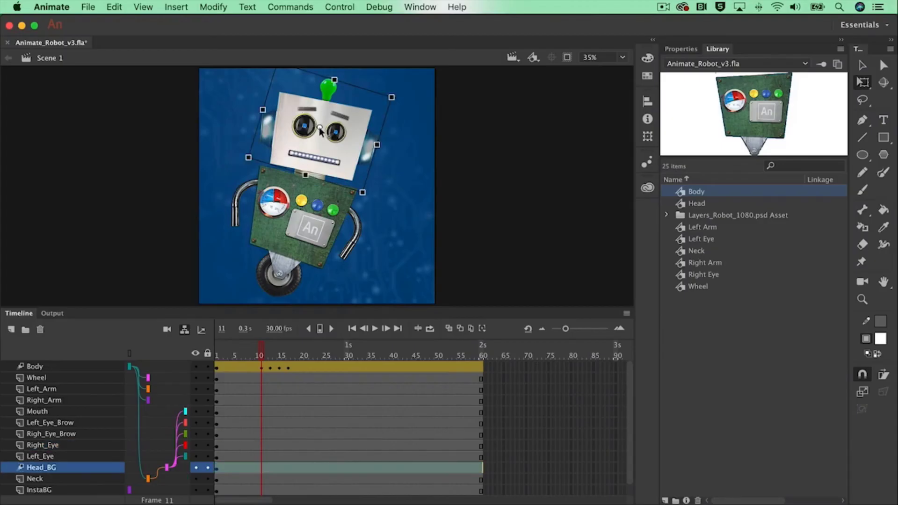
drag(262, 351, 205, 357)
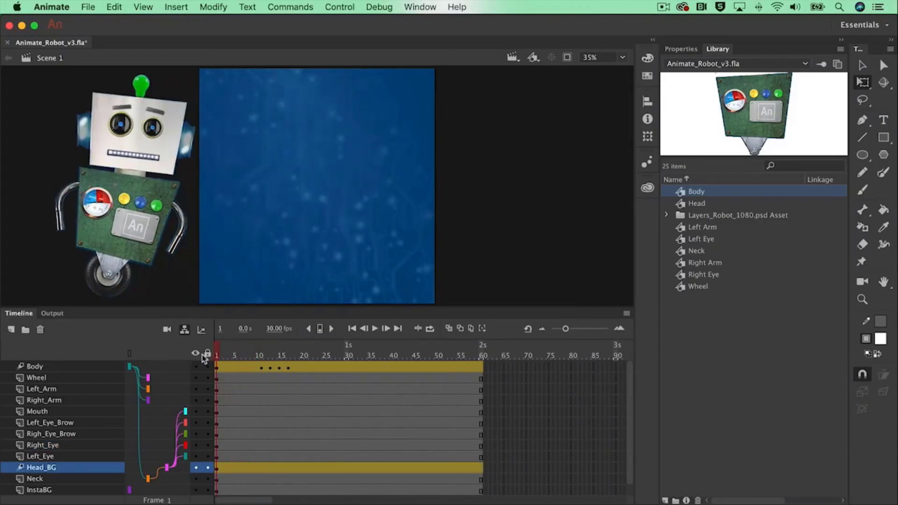
click(111, 77)
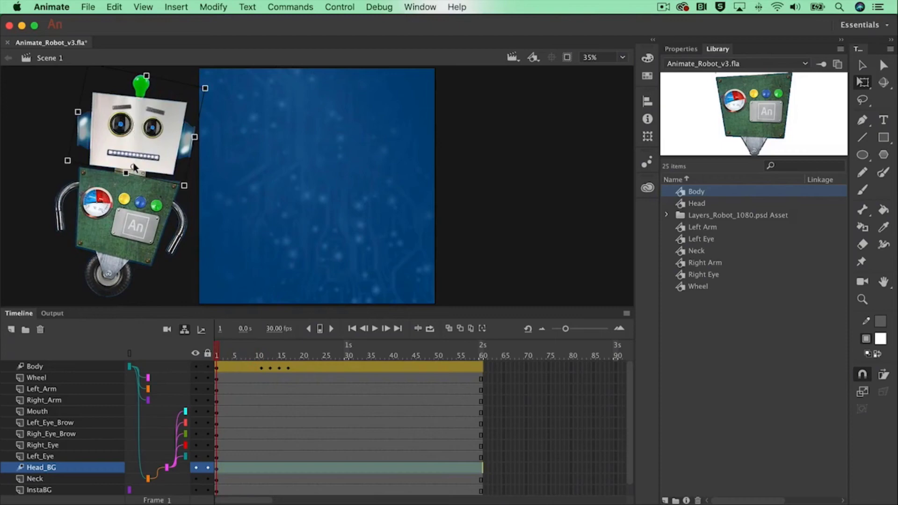
Counter-rotate the head against the body's rocking with keyframes at frames 11, 13, 15 and 17, and play the animation.
drag(218, 354, 264, 358)
drag(389, 85, 383, 79)
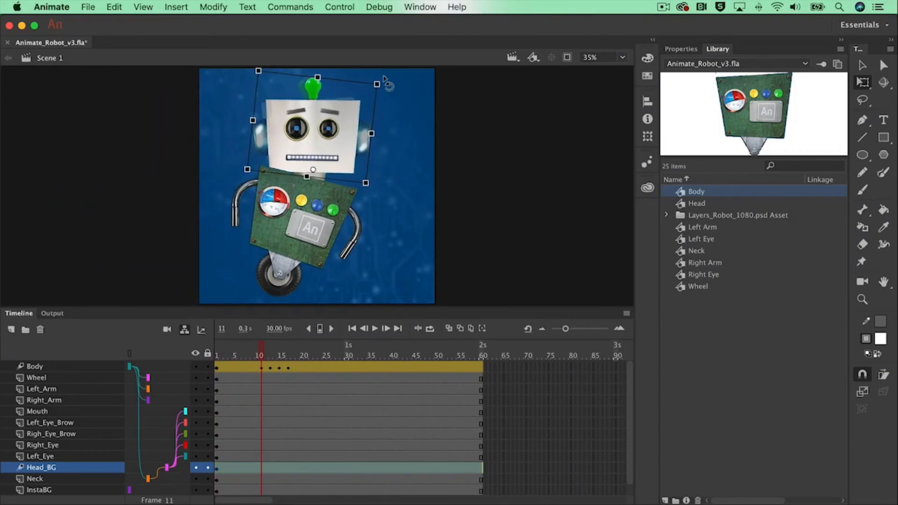
drag(264, 348, 269, 349)
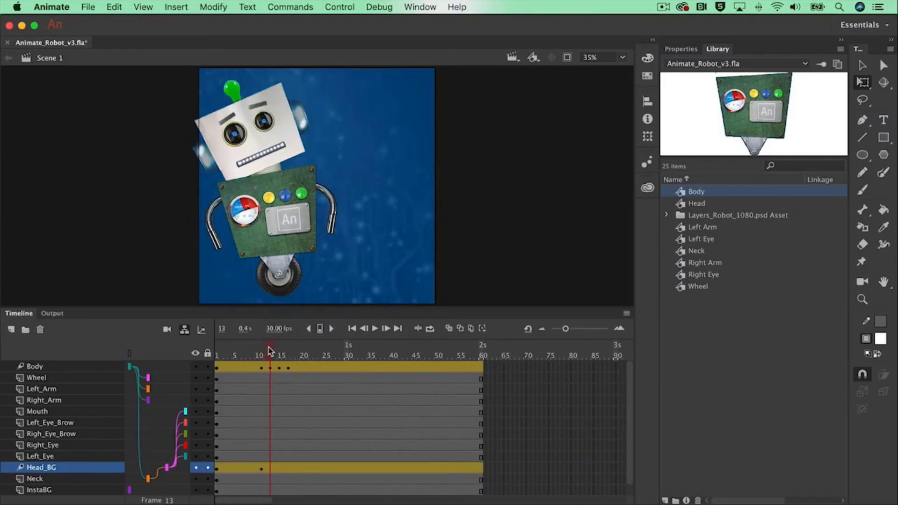
drag(330, 162, 324, 193)
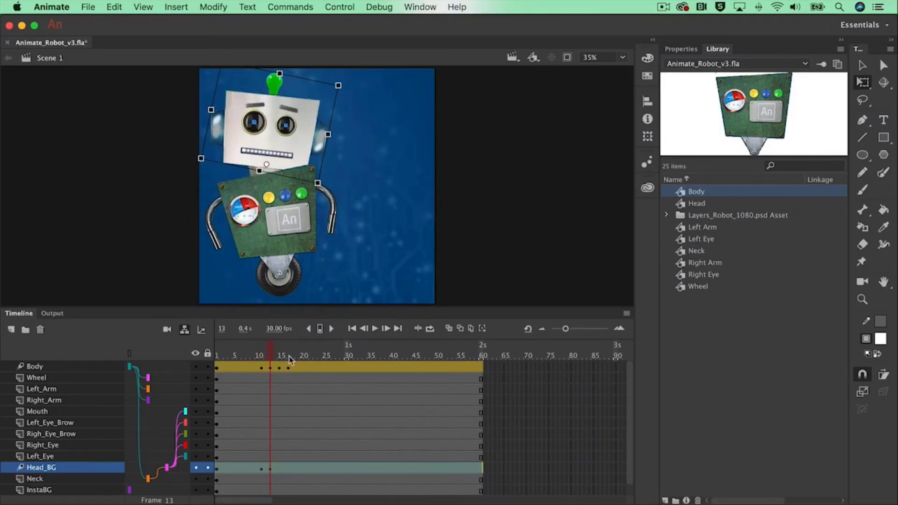
drag(272, 352, 279, 353)
drag(236, 143, 232, 158)
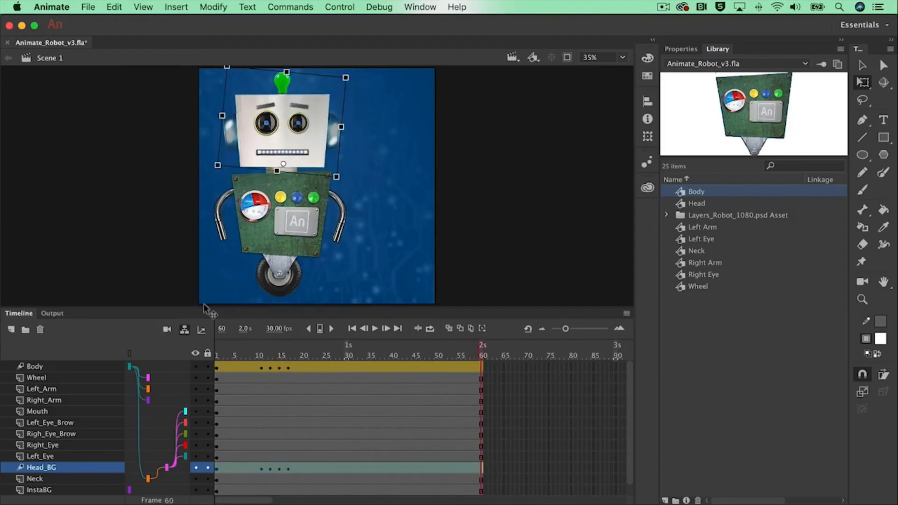
key(Return)
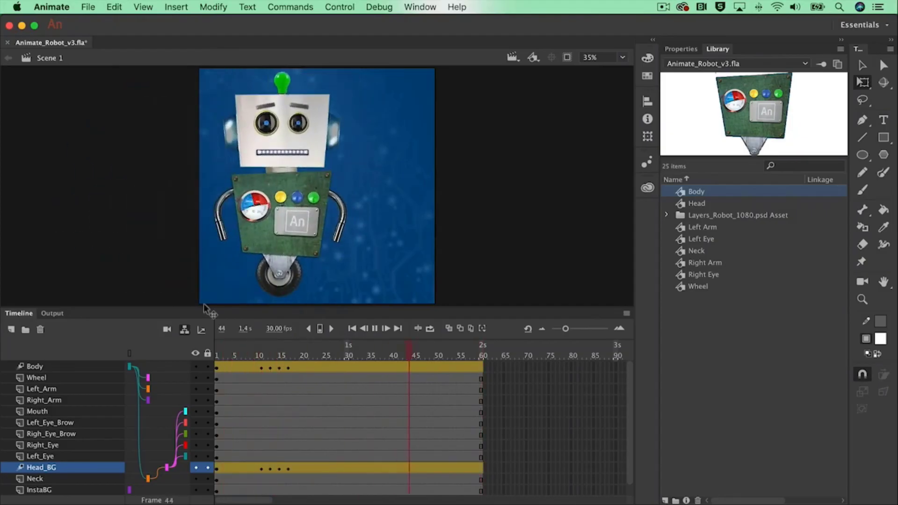
Open the Wheel symbol in place and convert its wheel artwork to a graphic symbol named Wheel_Rotate.
click(282, 295)
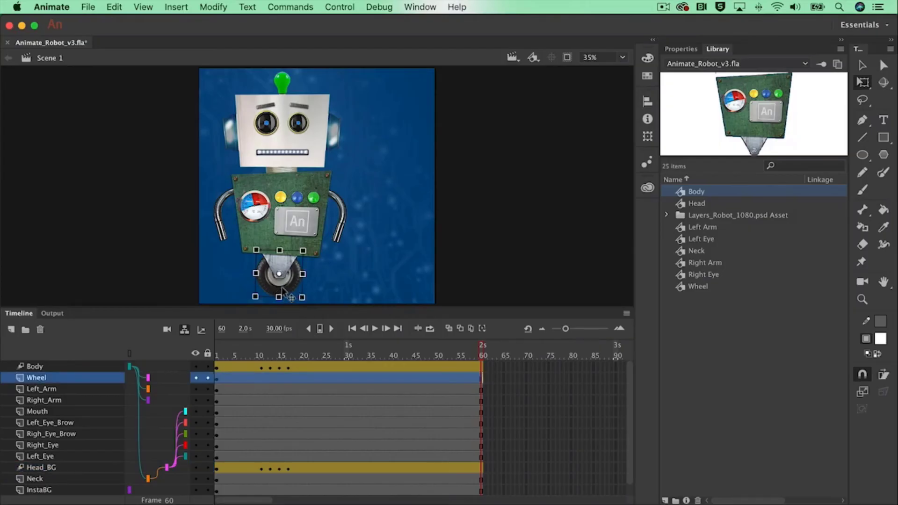
double_click(283, 289)
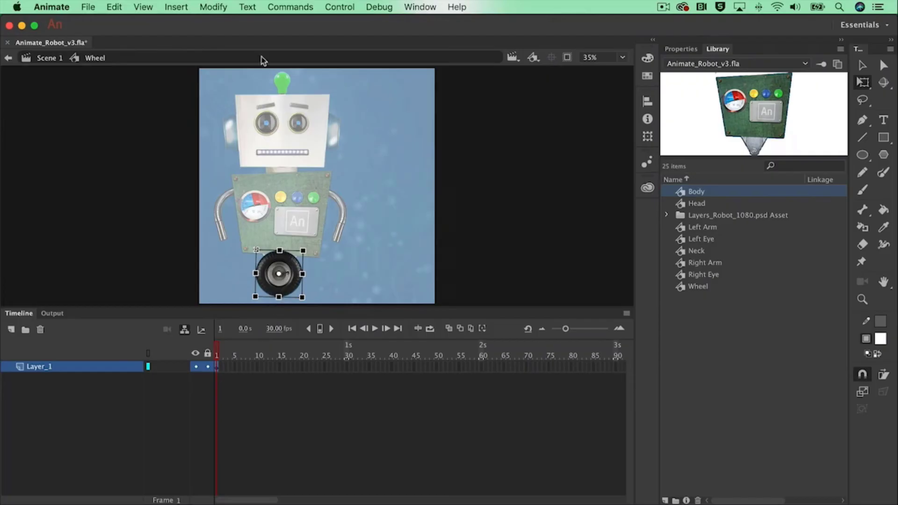
click(213, 6)
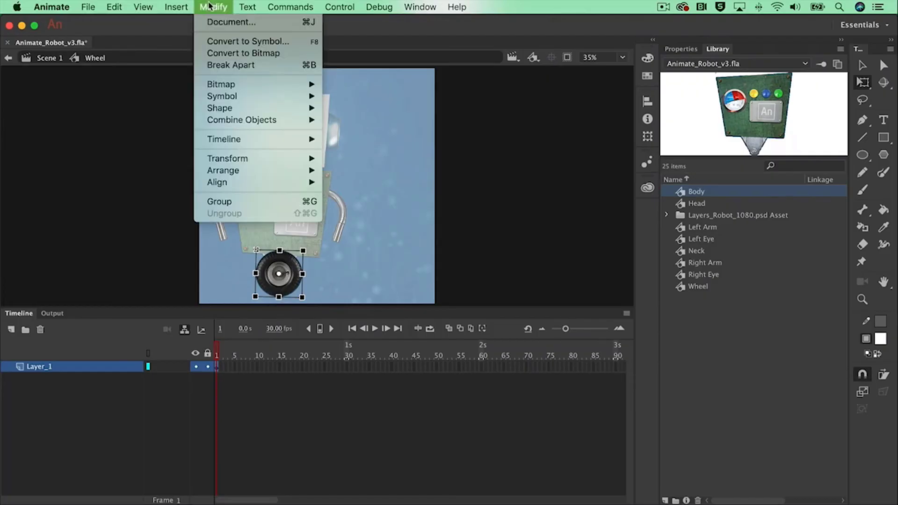
click(235, 42)
text(Wheel_R)
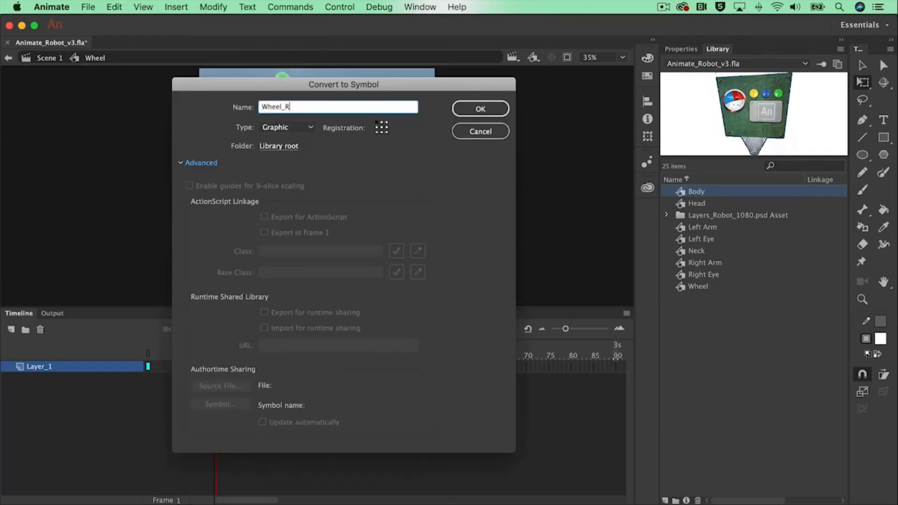
text(otate)
key(Return)
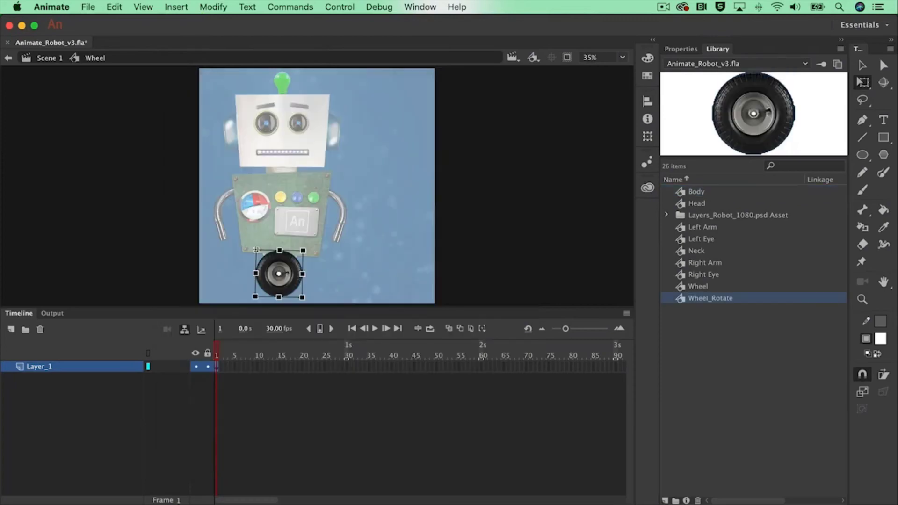
Create a motion tween on the nested wheel, set it to rotate 2 times clockwise, and scrub back to frame 1.
right_click(280, 292)
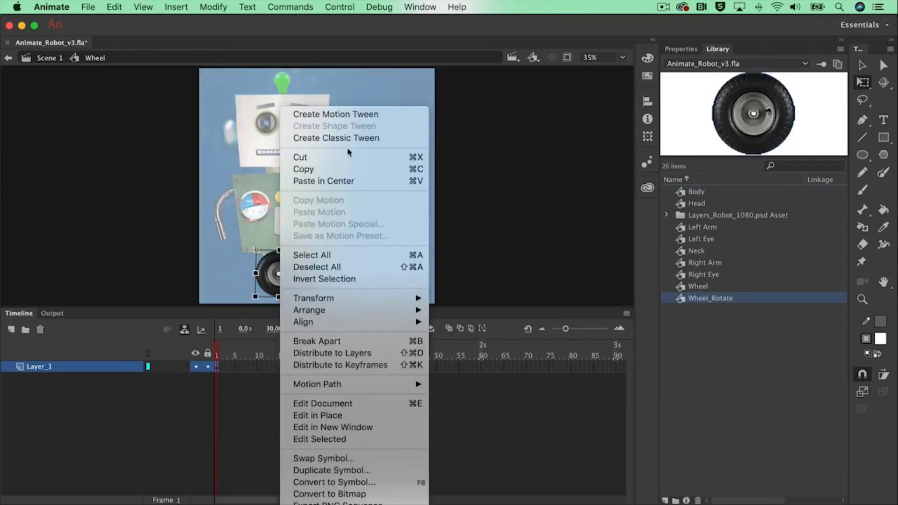
click(349, 114)
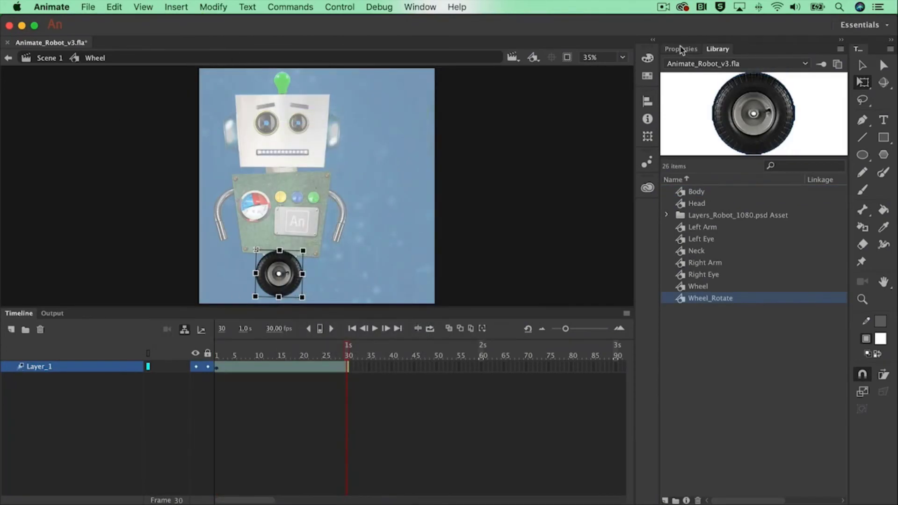
click(293, 366)
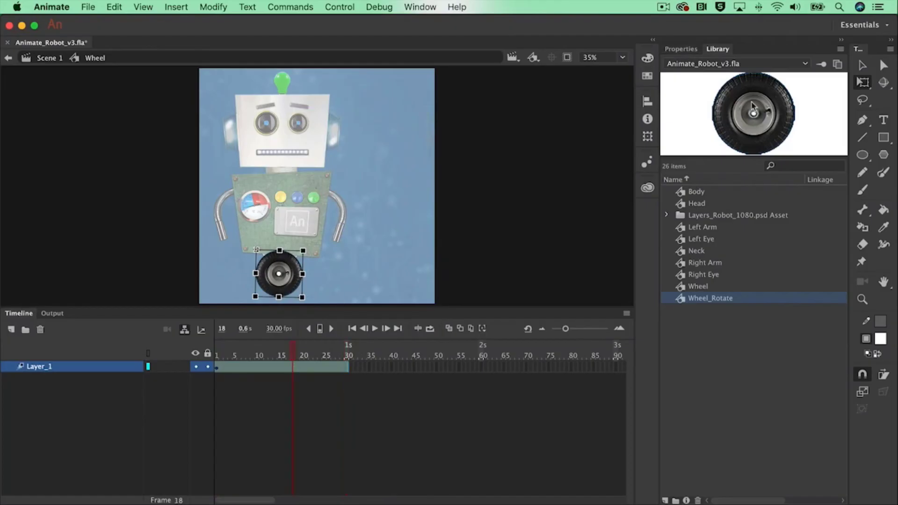
click(678, 50)
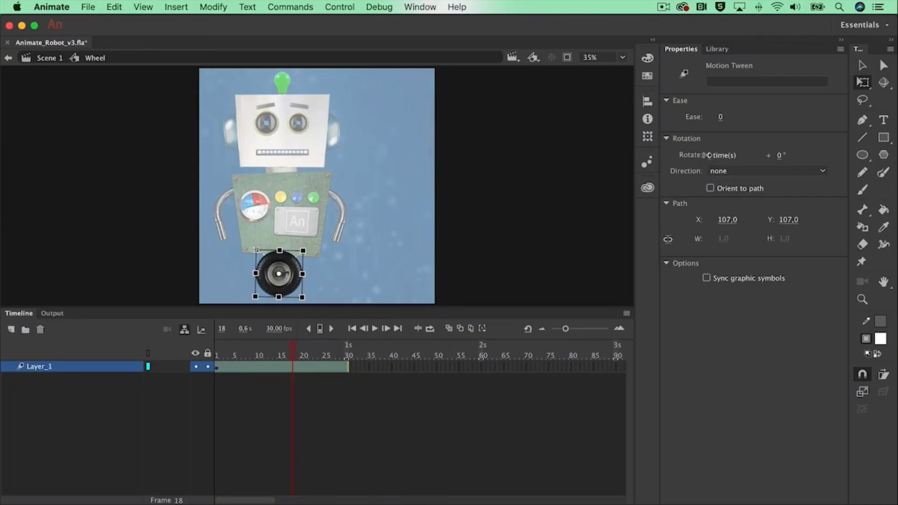
click(716, 155)
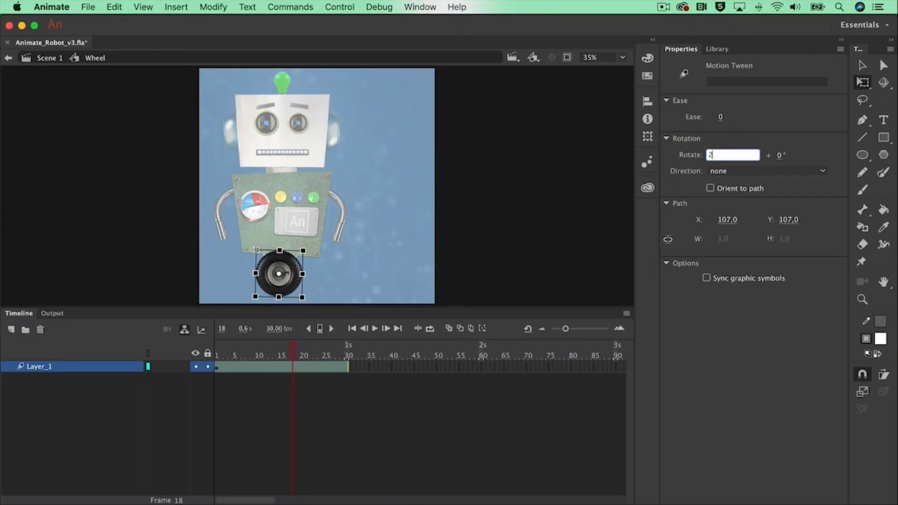
key(Return)
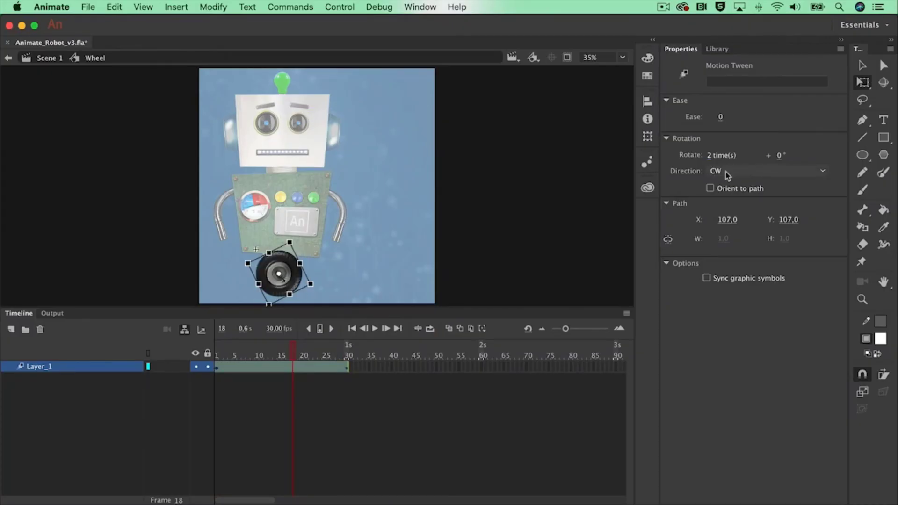
click(257, 353)
drag(257, 353, 211, 354)
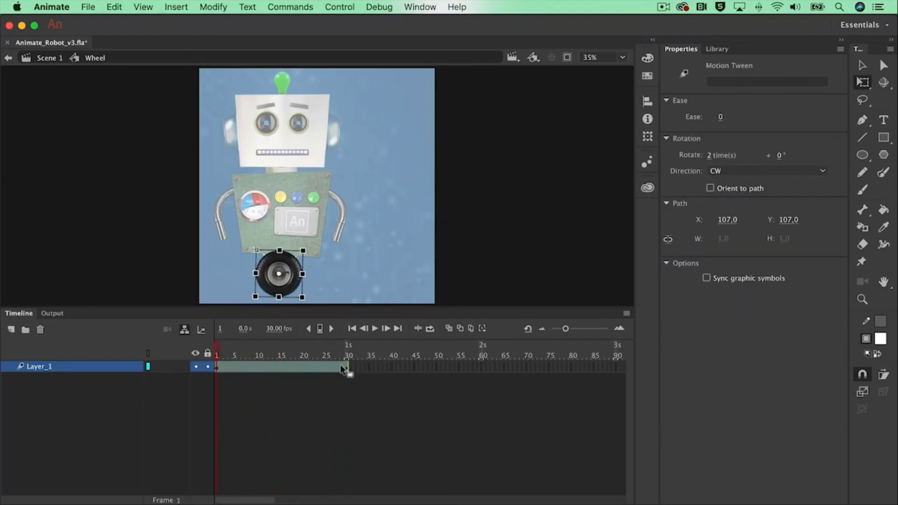
Return to Scene 1 and insert a keyframe at frame 13 in the Wheel layer.
click(51, 59)
drag(347, 345, 280, 394)
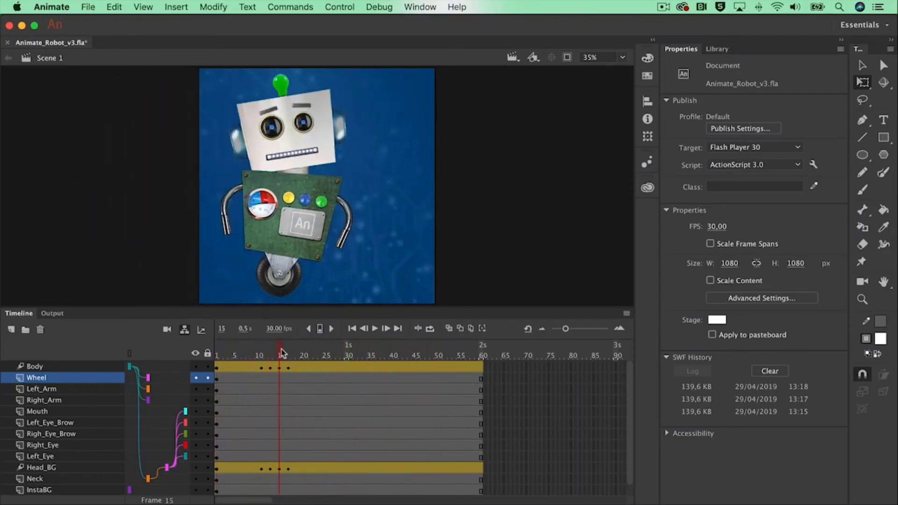
drag(282, 353, 271, 348)
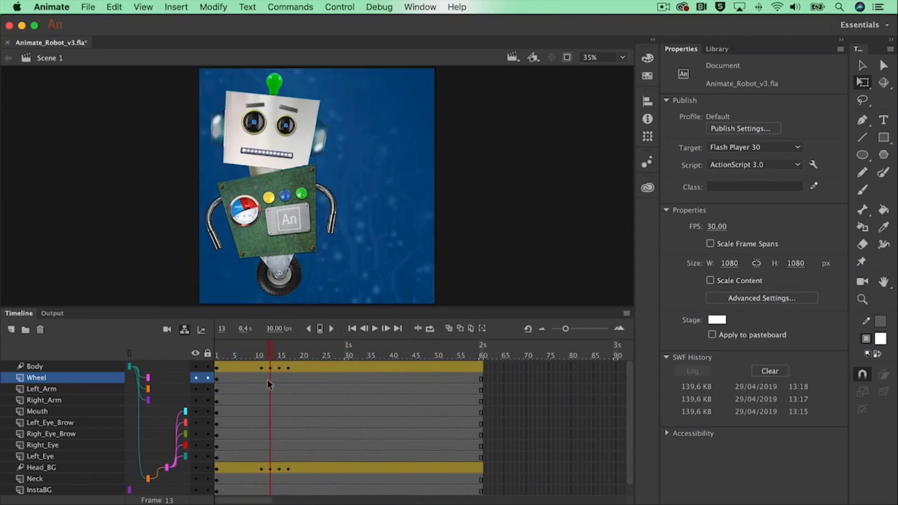
click(269, 379)
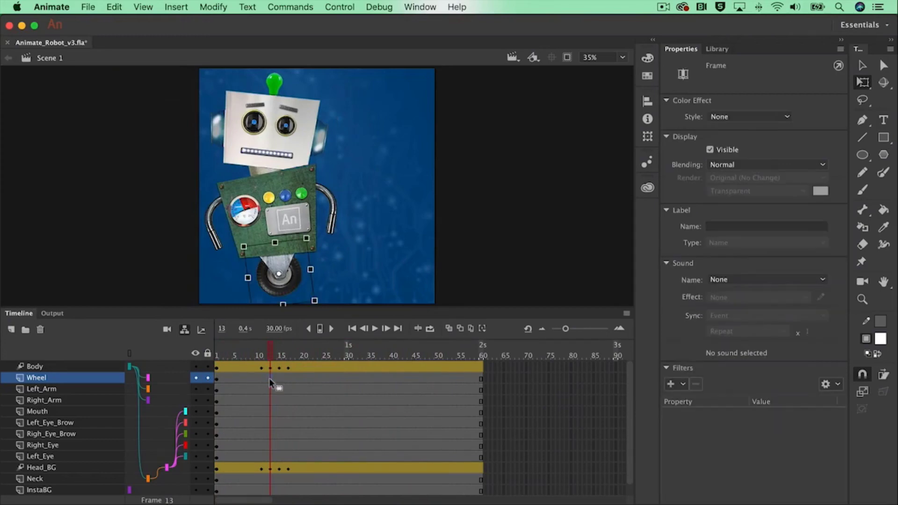
right_click(269, 380)
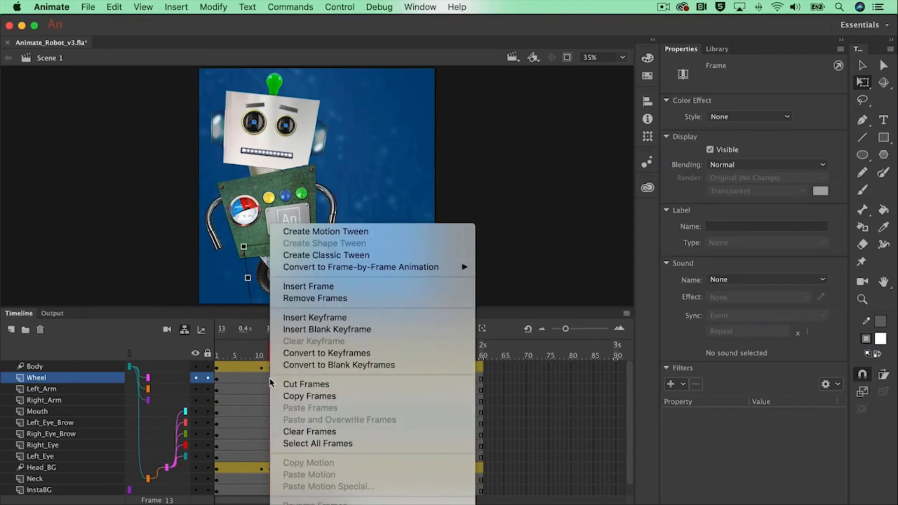
click(314, 318)
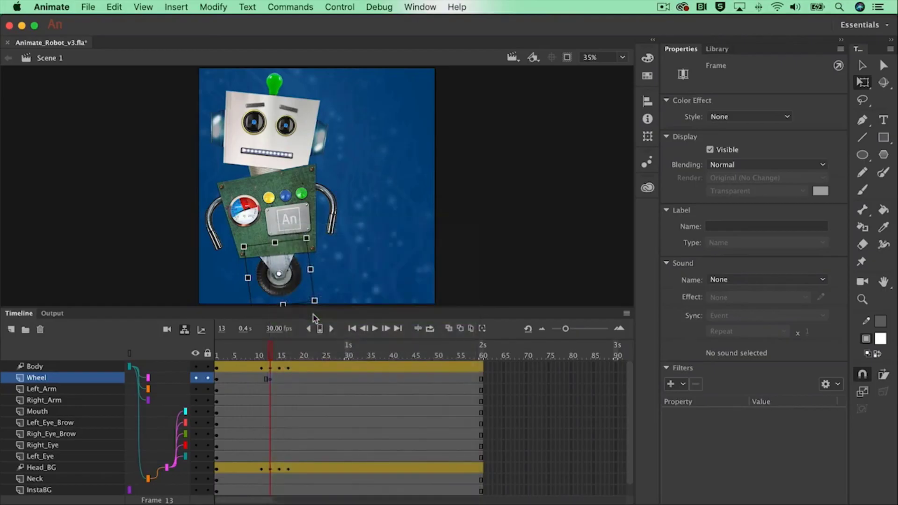
Set the wheel instance's looping to Single Frame at frame 13, and scrub the timeline back to frame 1.
click(274, 293)
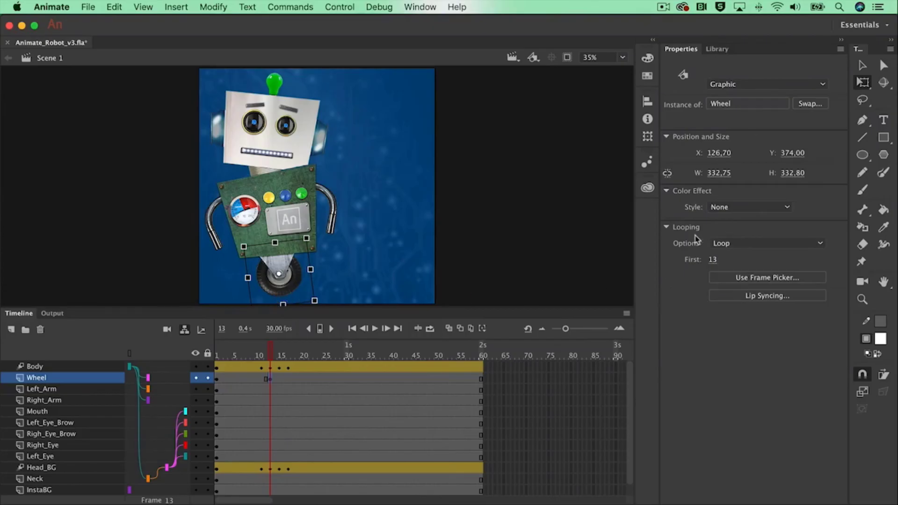
click(733, 246)
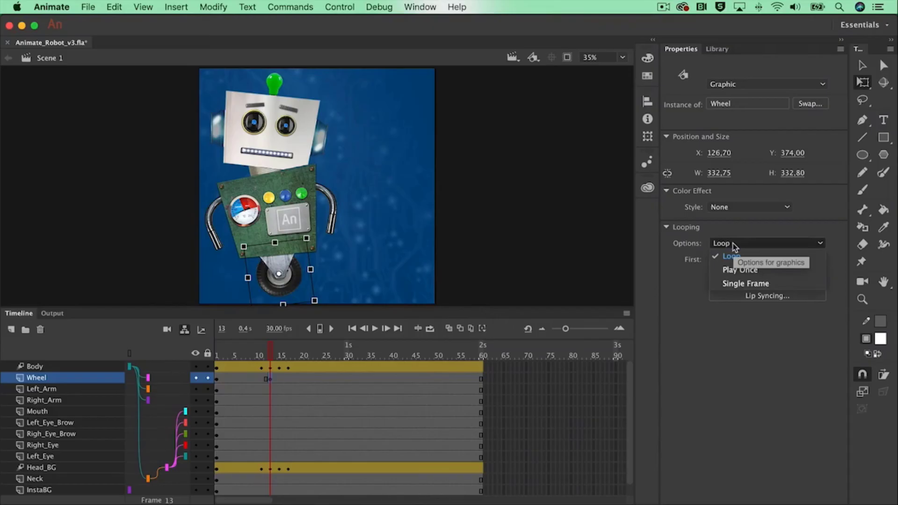
click(731, 284)
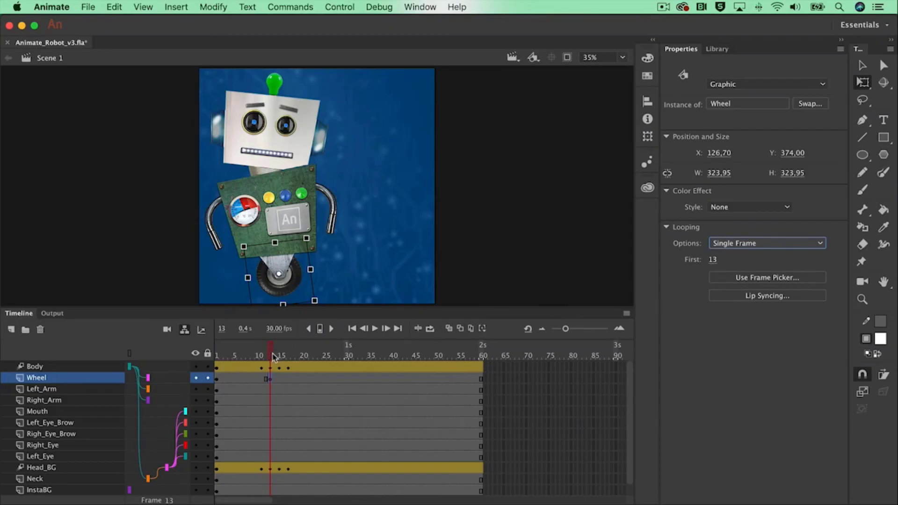
drag(270, 353, 209, 352)
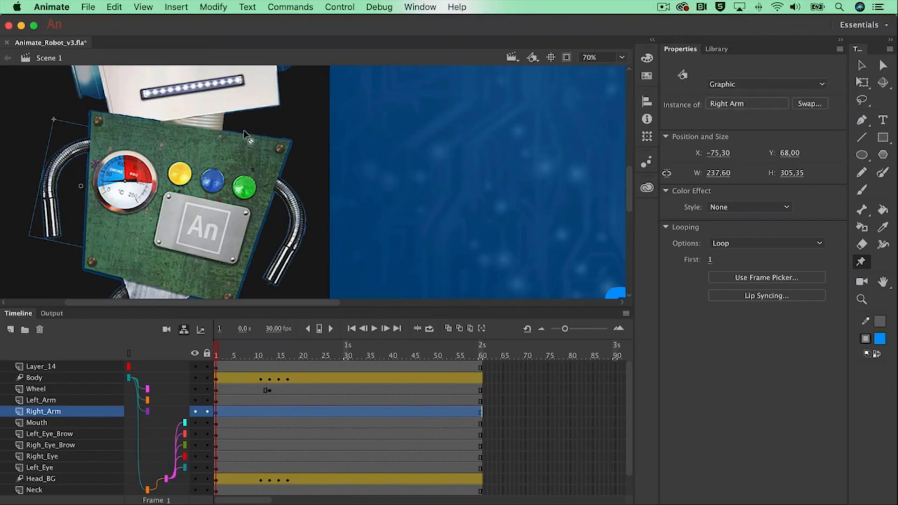
Break the Right Arm instance apart into a bitmap and place Asset Warp pins at its hand, elbow and shoulder.
click(220, 7)
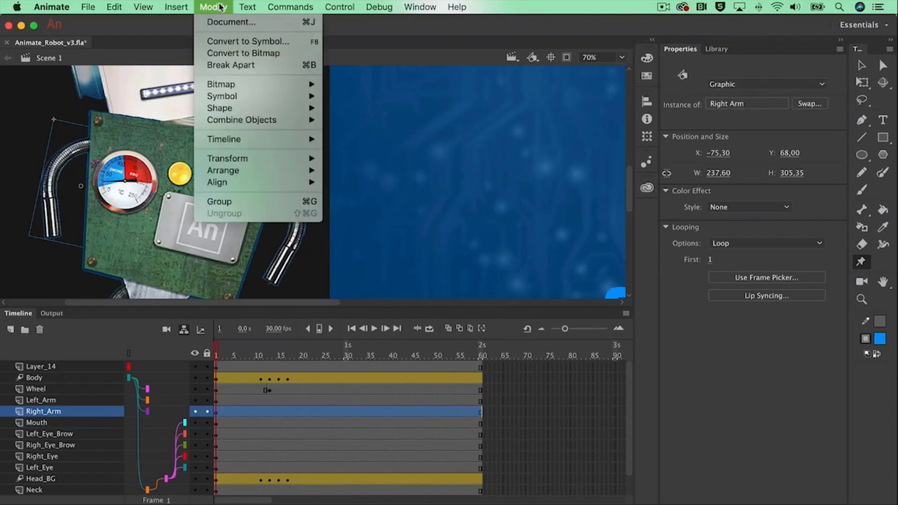
click(232, 65)
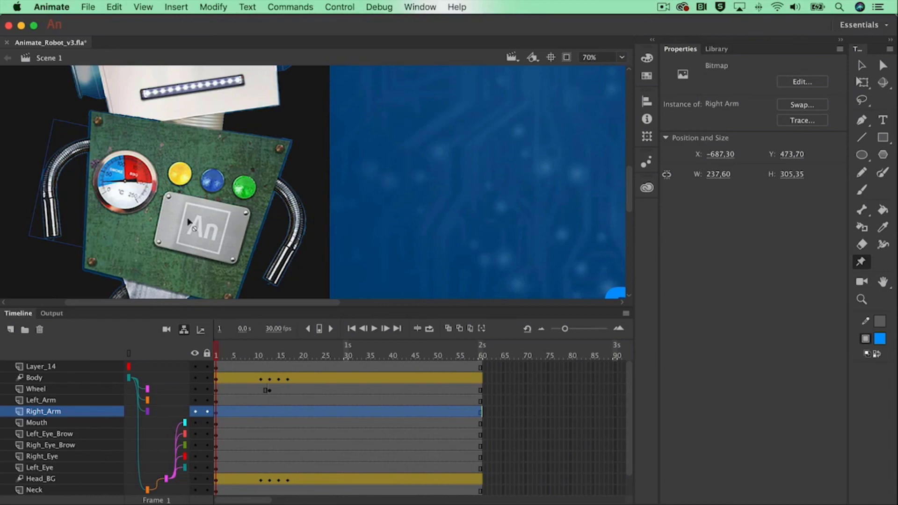
click(862, 263)
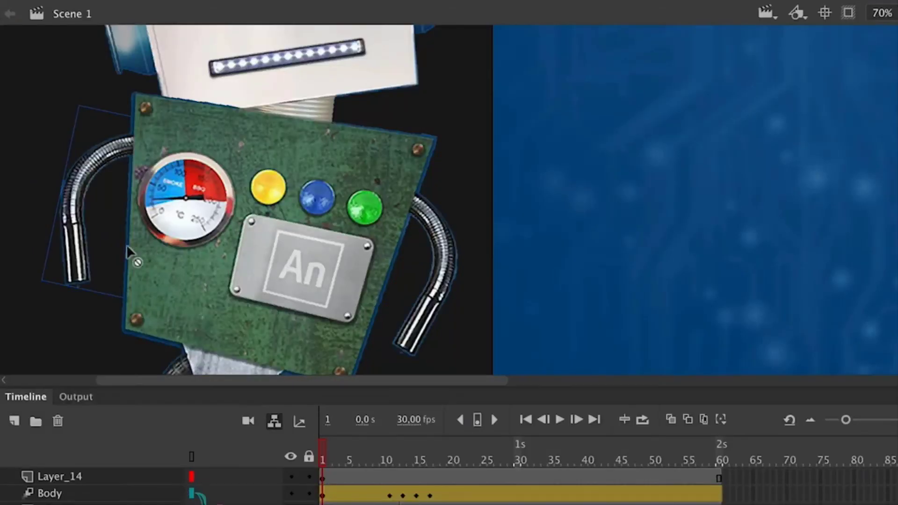
click(79, 272)
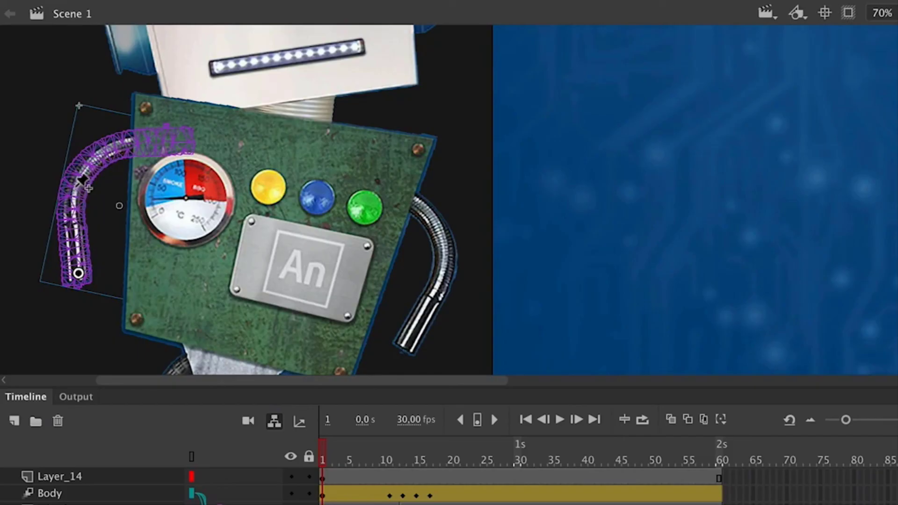
click(75, 187)
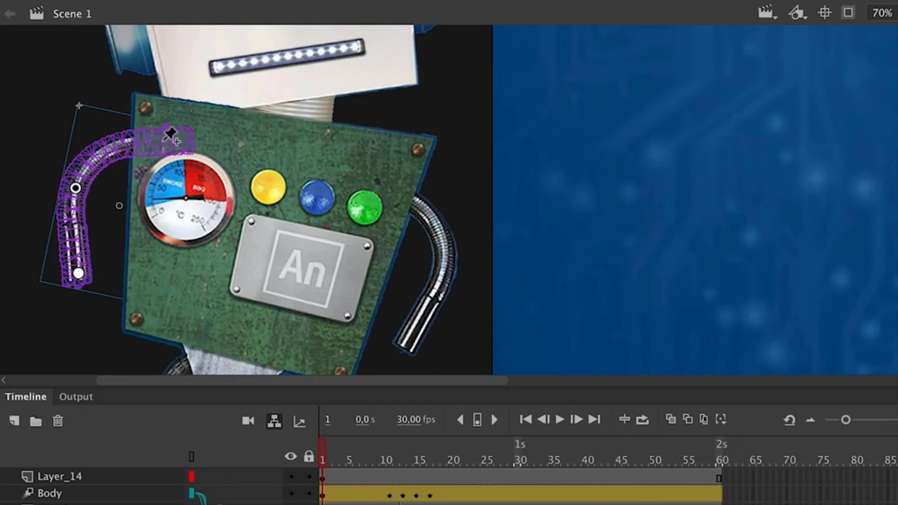
click(163, 141)
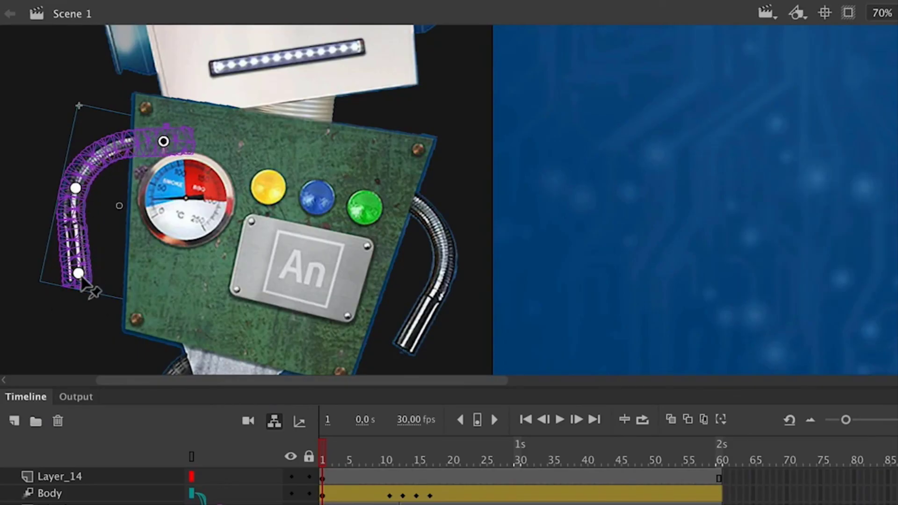
Hide the warp mesh and bend the right arm's hand and elbow outward from the body at frame 1.
drag(78, 273, 34, 274)
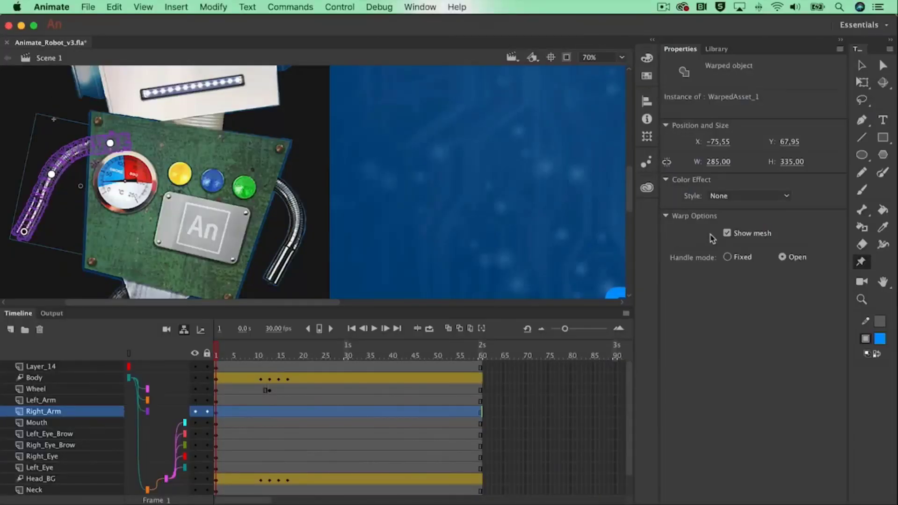
click(727, 233)
click(765, 234)
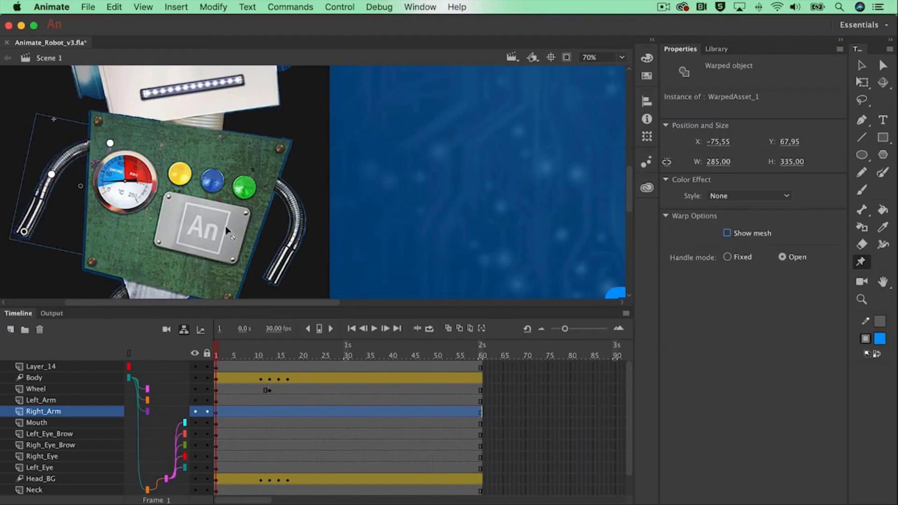
drag(24, 231, 59, 237)
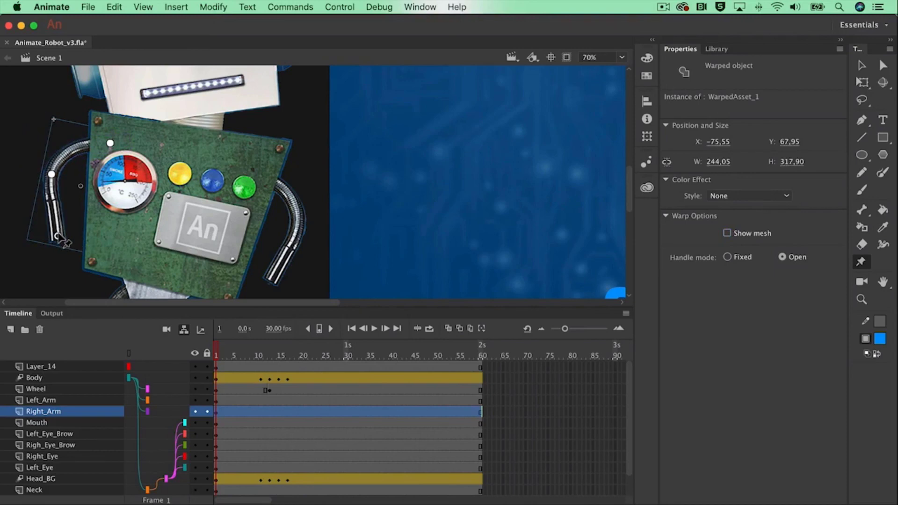
drag(58, 236, 17, 231)
drag(52, 175, 44, 172)
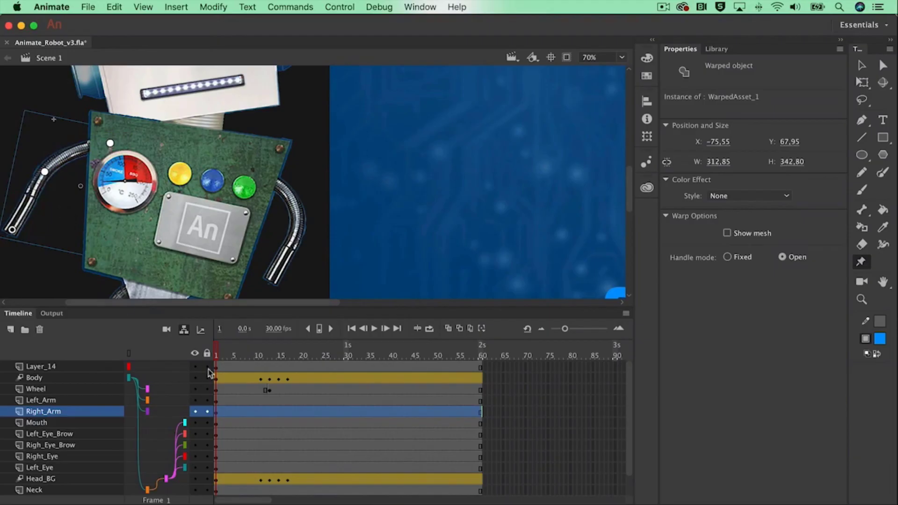
Insert a keyframe at frame 12 in the Right_Arm layer and bend the hand and elbow inward, tucking the hand behind the body.
drag(219, 353, 268, 354)
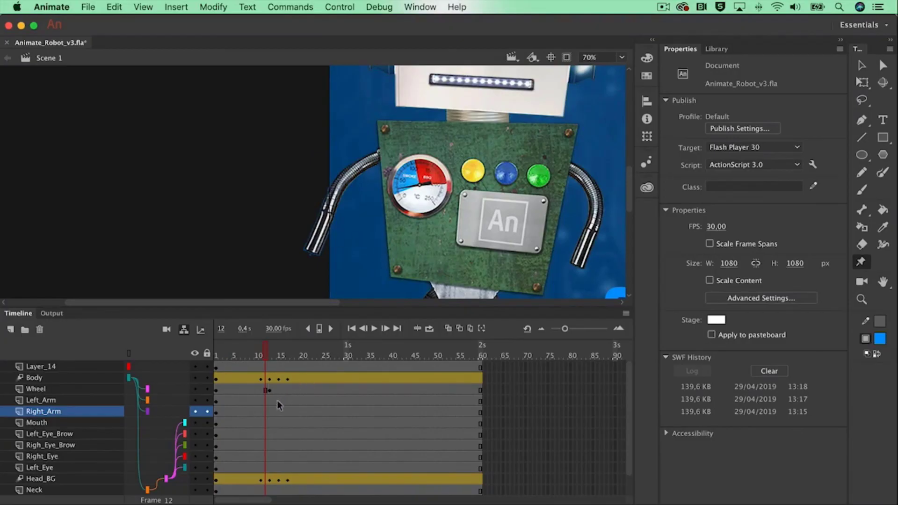
click(265, 409)
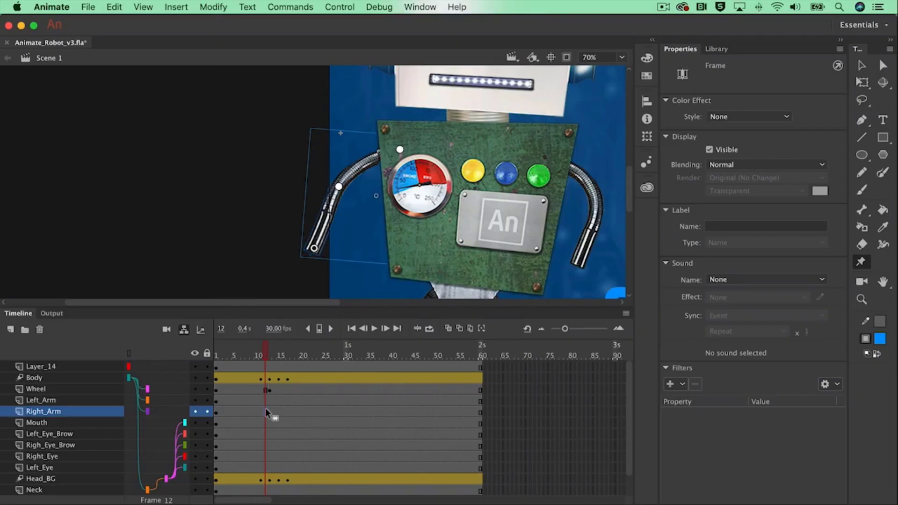
right_click(266, 409)
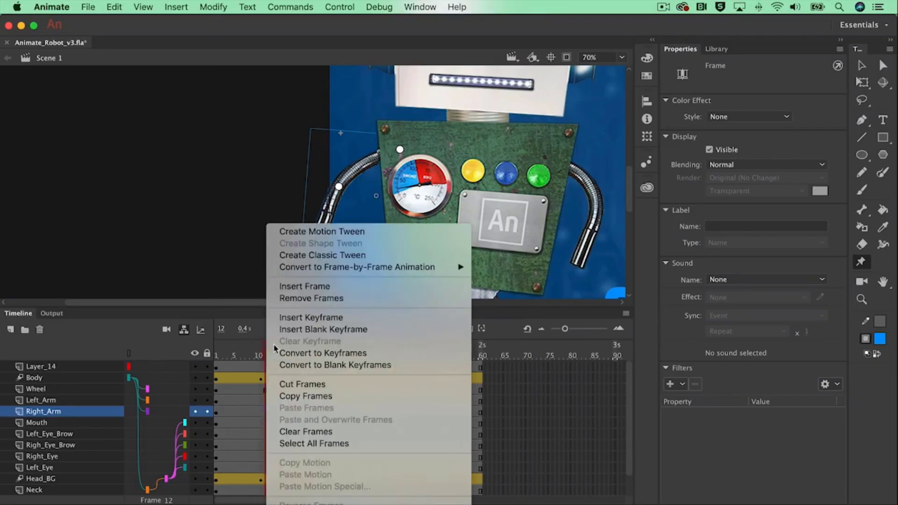
click(290, 318)
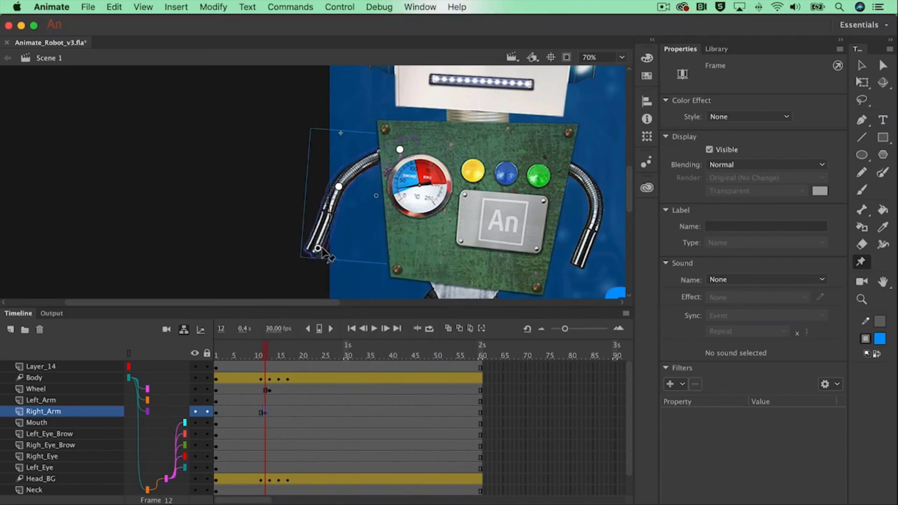
drag(314, 248, 414, 243)
drag(340, 186, 370, 196)
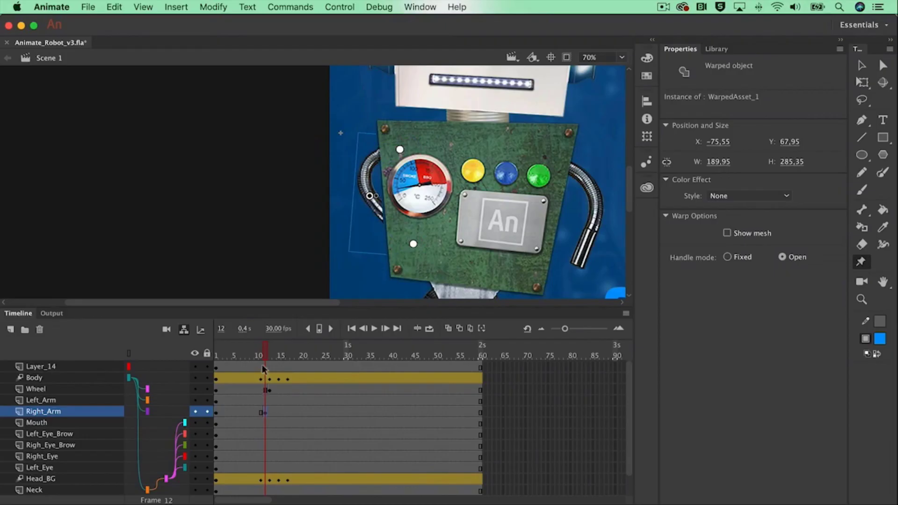
click(260, 348)
mouse_move(259, 348)
mouse_down()
mouse_move(238, 348)
mouse_move(266, 348)
mouse_up()
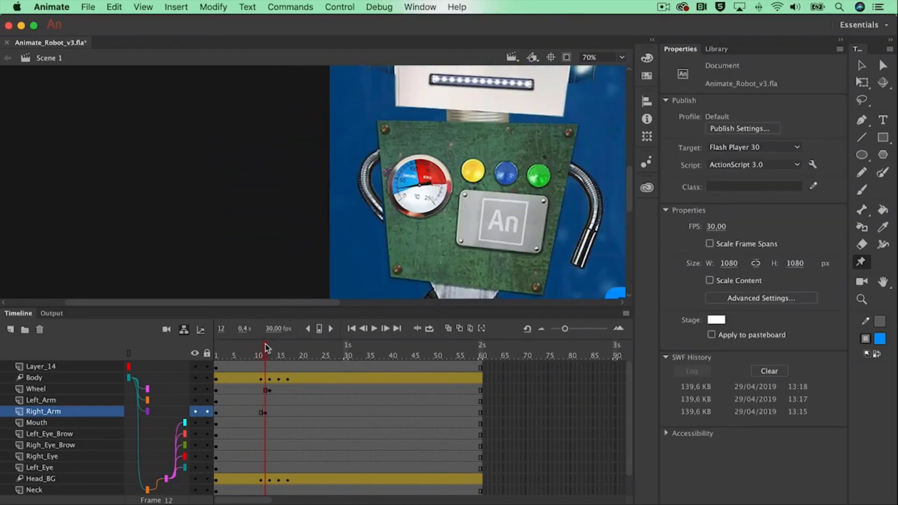
Create a classic tween between frames 1 and 12 of the Right_Arm layer and scrub through it to check the arm's motion.
click(251, 411)
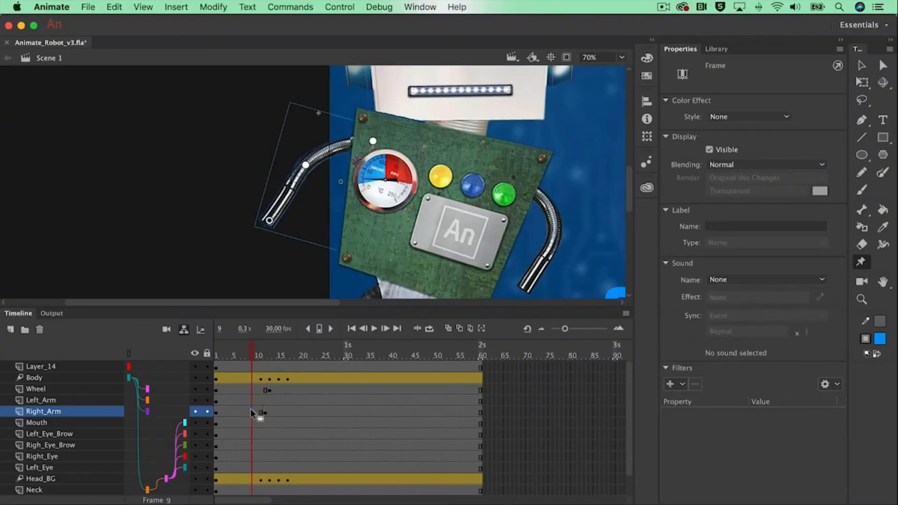
right_click(251, 412)
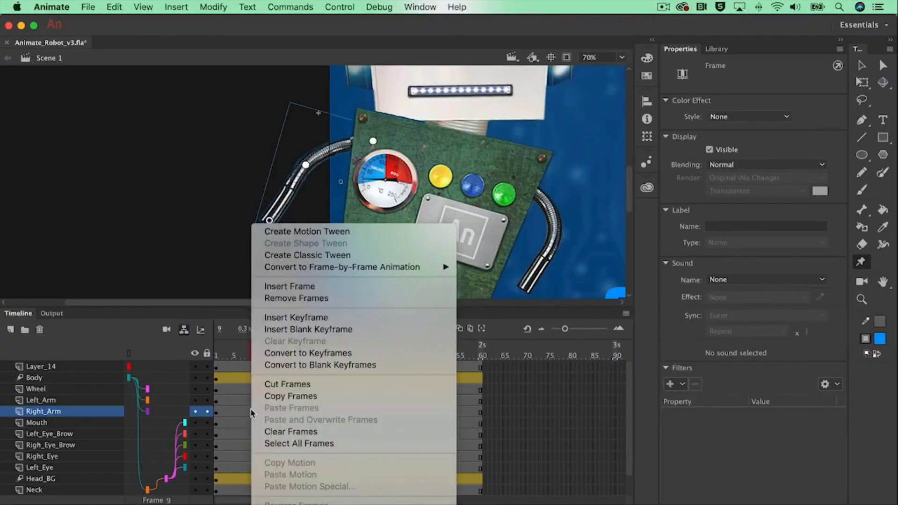
click(312, 255)
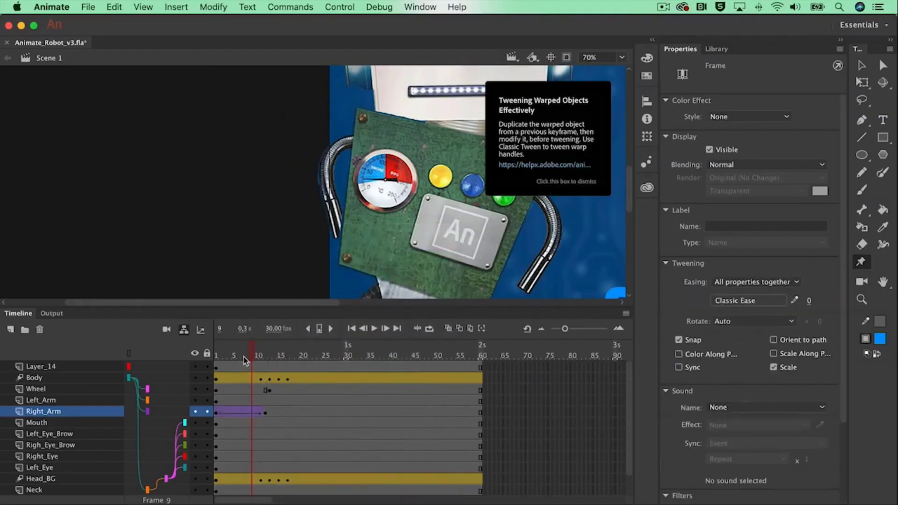
click(248, 354)
mouse_move(248, 353)
mouse_down()
mouse_move(217, 354)
mouse_move(264, 353)
mouse_up()
drag(270, 354, 247, 358)
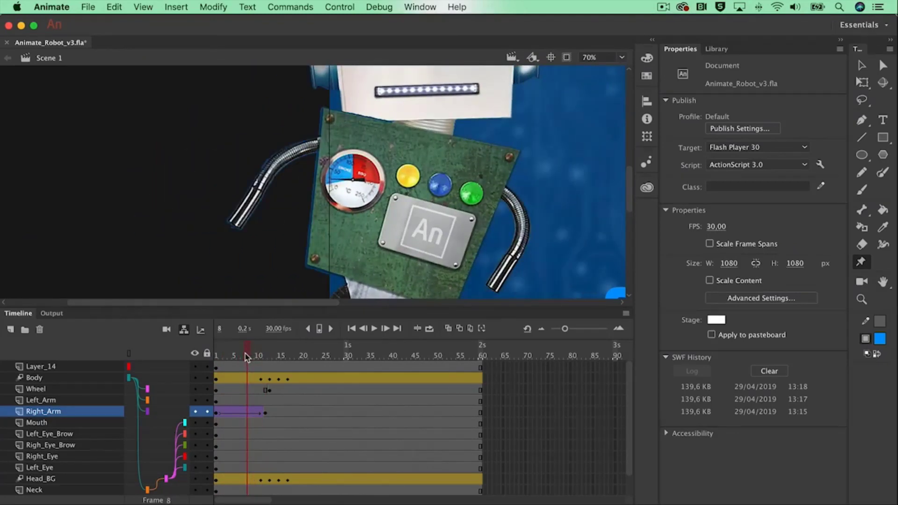
Insert a keyframe at frame 9 in the Right_Arm tween and move the hand and elbow pins outward from the body.
click(247, 413)
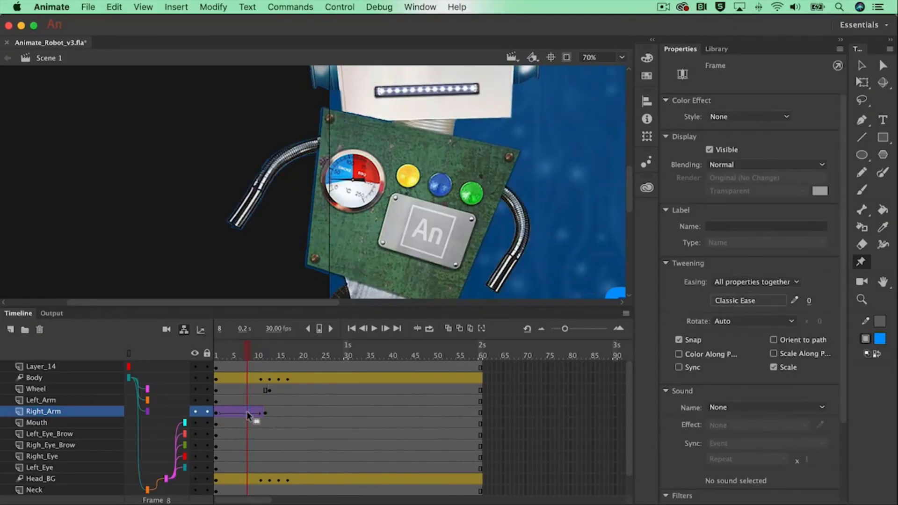
click(247, 352)
mouse_move(248, 355)
mouse_down()
mouse_move(262, 354)
mouse_move(252, 352)
mouse_up()
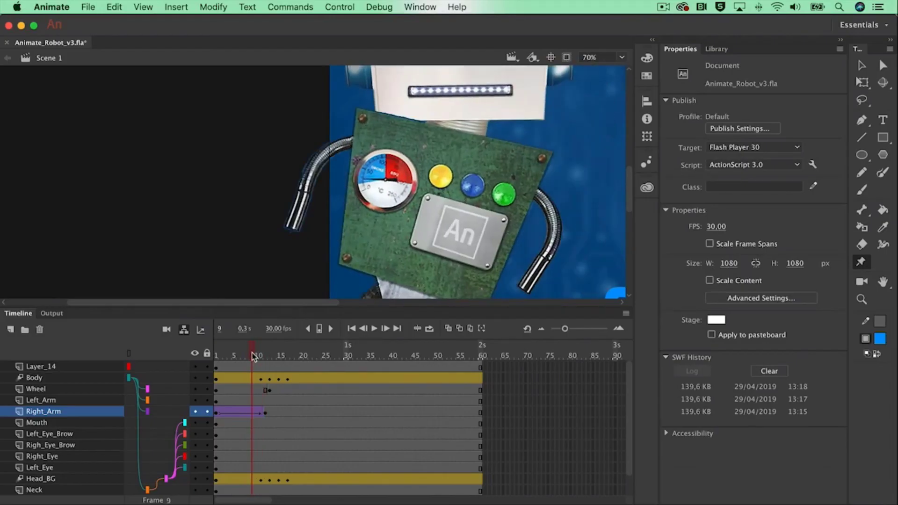
click(252, 414)
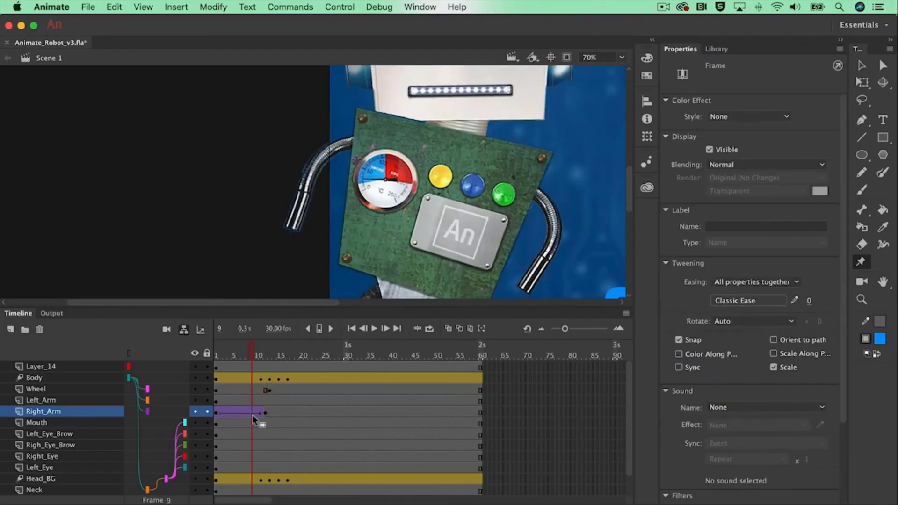
right_click(251, 413)
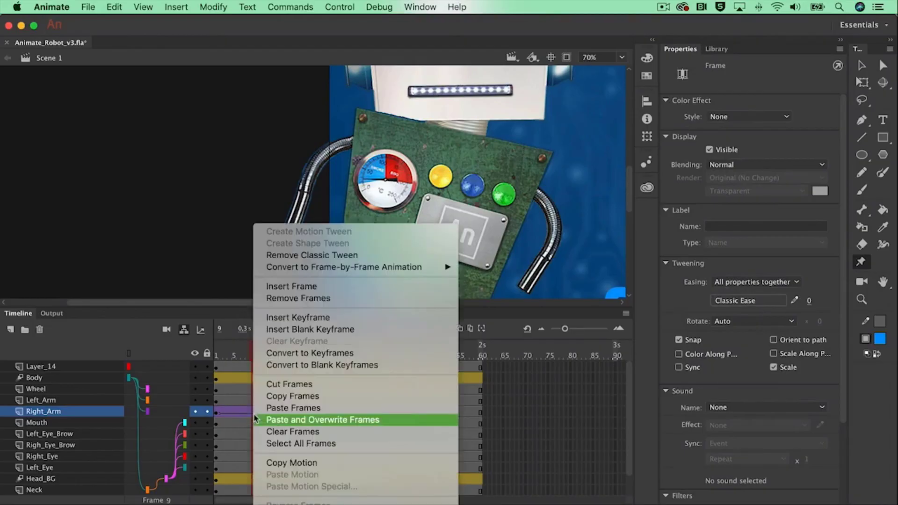
click(294, 319)
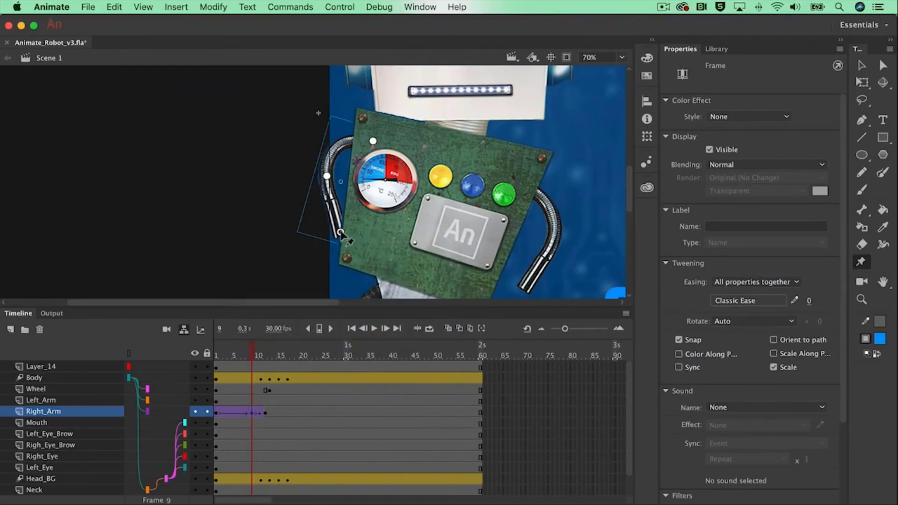
drag(341, 233, 317, 231)
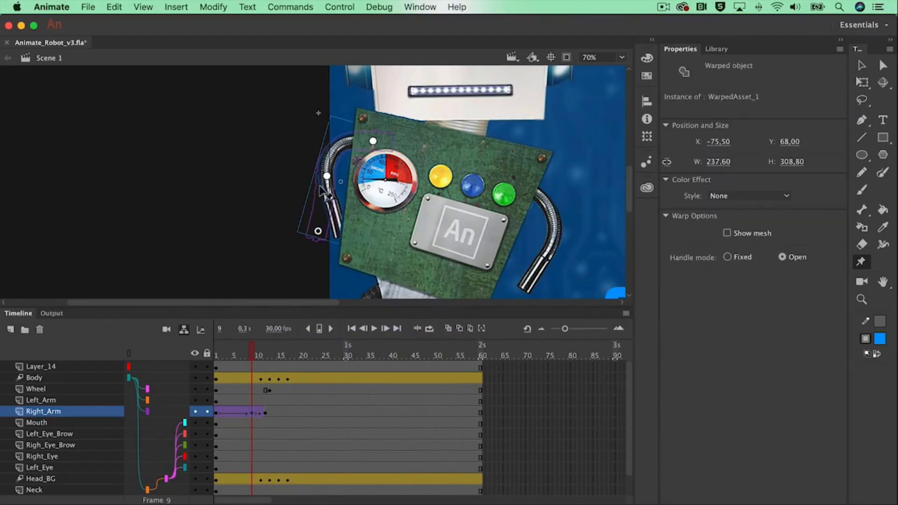
drag(327, 176, 322, 175)
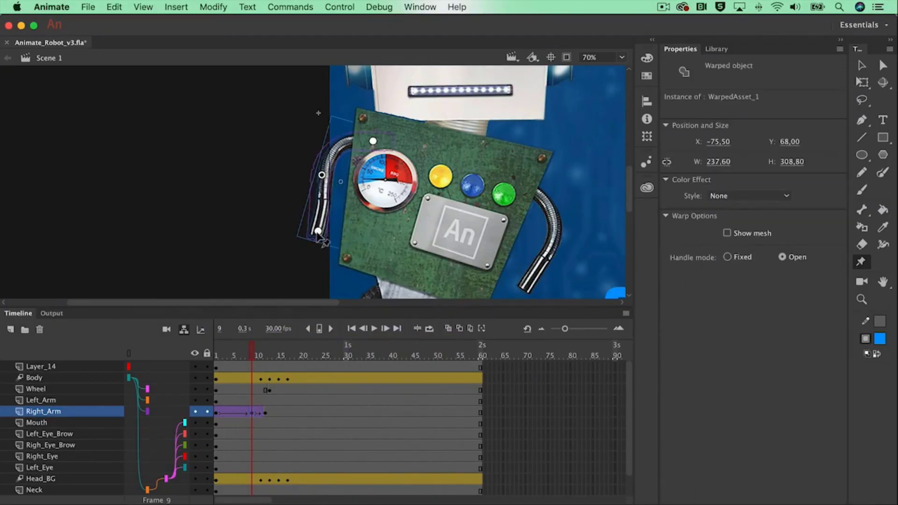
drag(318, 230, 299, 229)
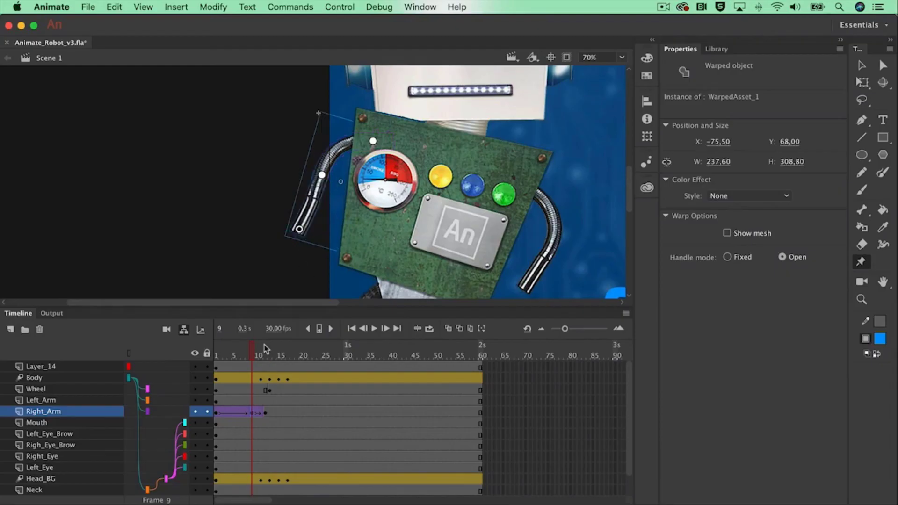
Insert a keyframe at frame 14 in the Right_Arm layer and create a classic tween between frames 12 and 14.
drag(252, 350, 277, 348)
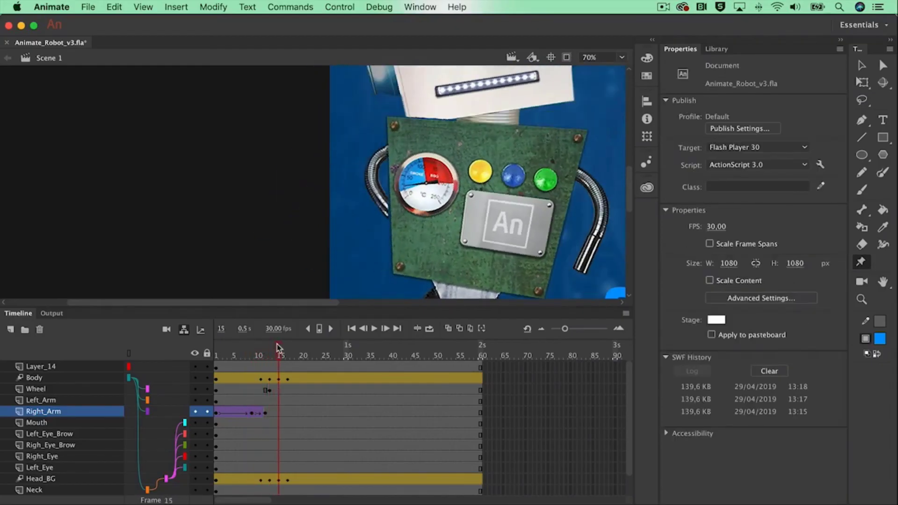
click(276, 411)
right_click(276, 412)
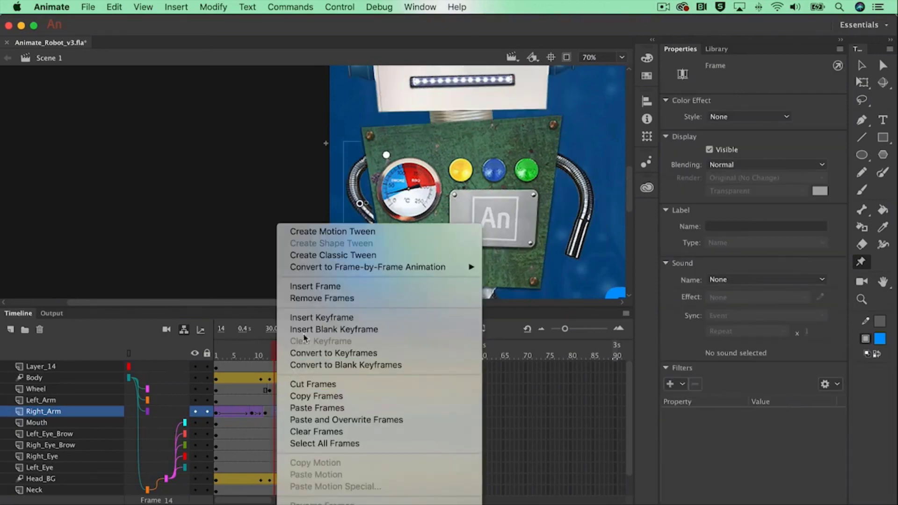
click(308, 318)
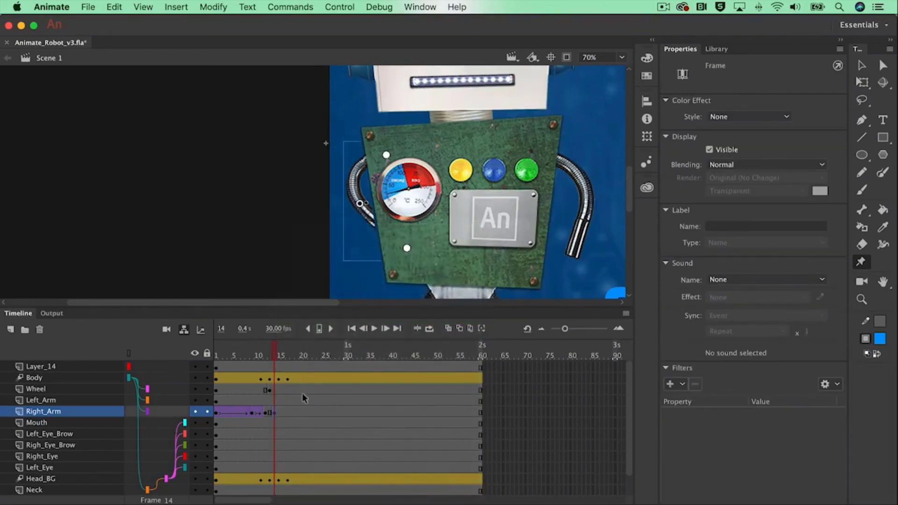
click(269, 411)
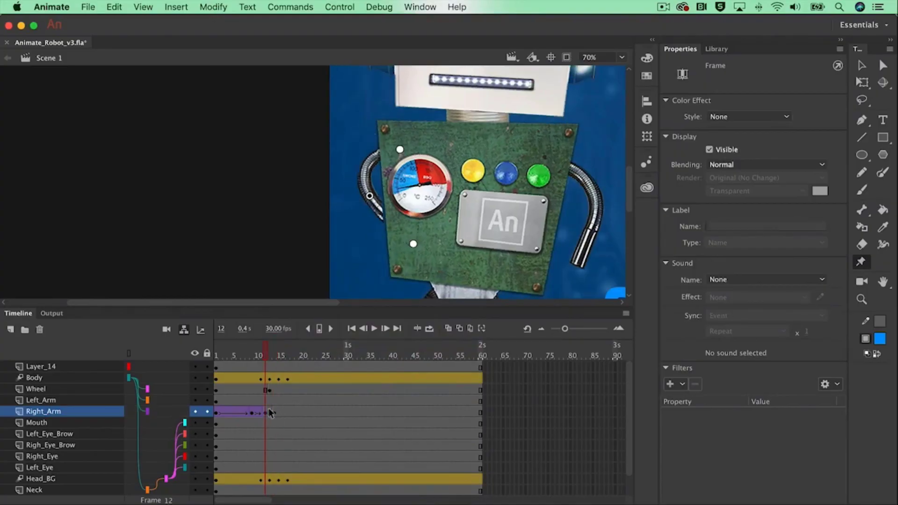
right_click(269, 410)
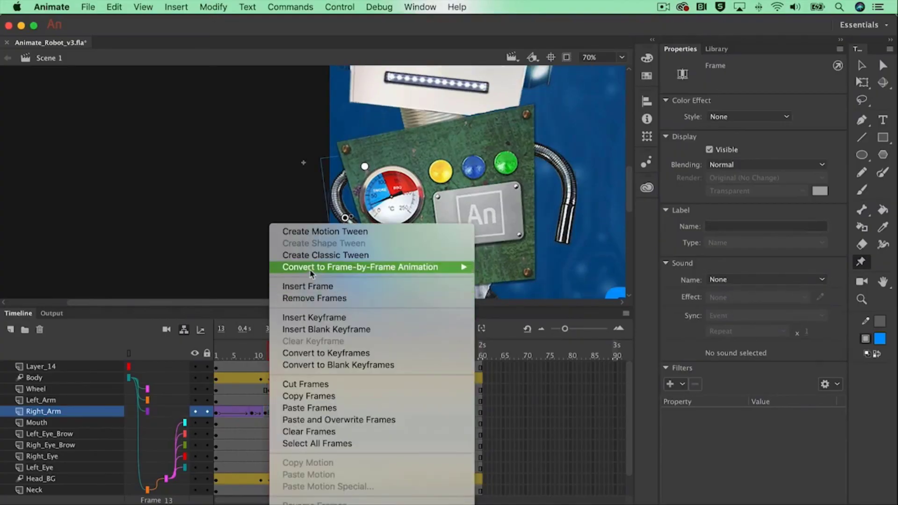
click(312, 255)
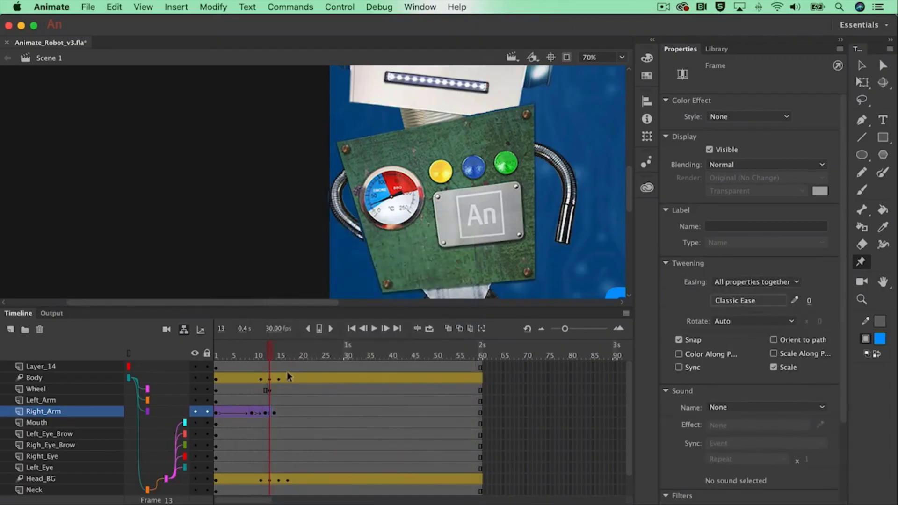
At frame 14 of the Right_Arm layer, move the hand and elbow pins outward so the arm hangs beside the body.
drag(271, 352, 274, 351)
drag(404, 249, 364, 252)
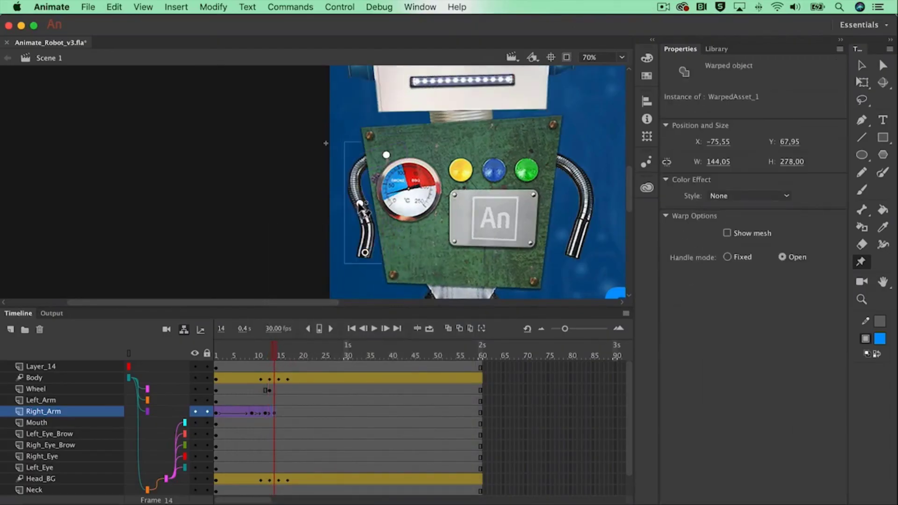
click(351, 204)
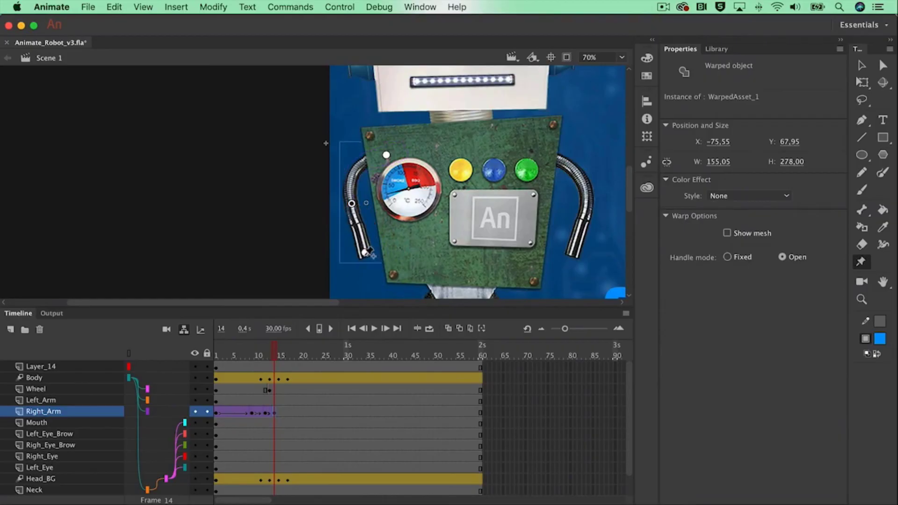
drag(365, 253, 360, 252)
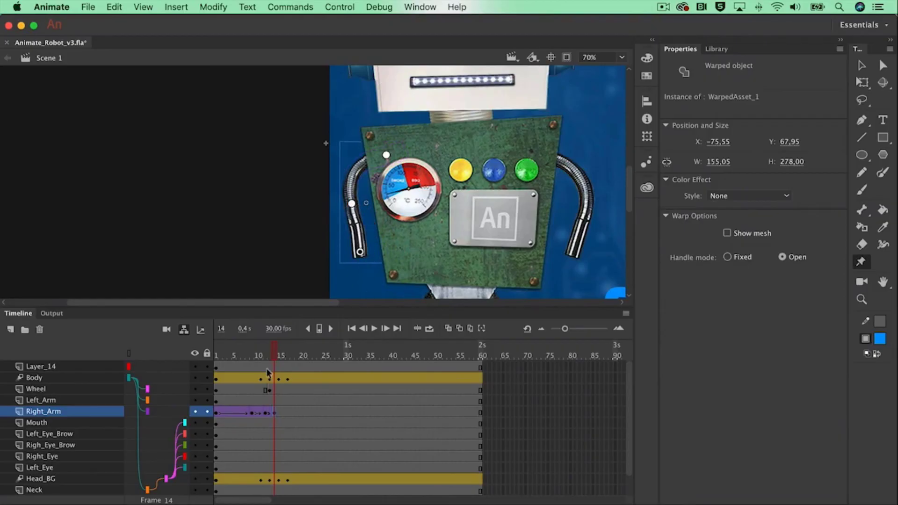
mouse_move(275, 352)
mouse_down()
mouse_move(247, 352)
mouse_move(277, 353)
mouse_up()
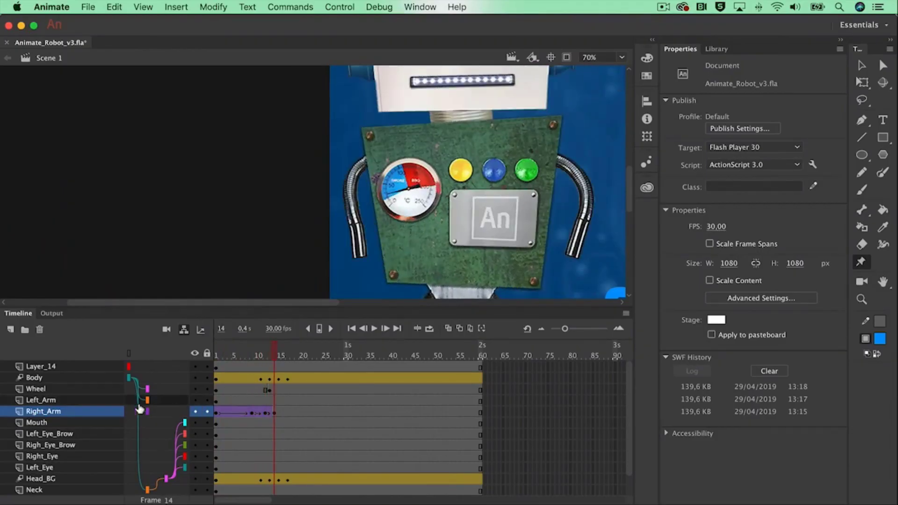
Insert keyframes at frames 9, 12 and 14 in the Left_Arm layer and swing the hand outward from the body at frame 12.
click(59, 401)
click(251, 400)
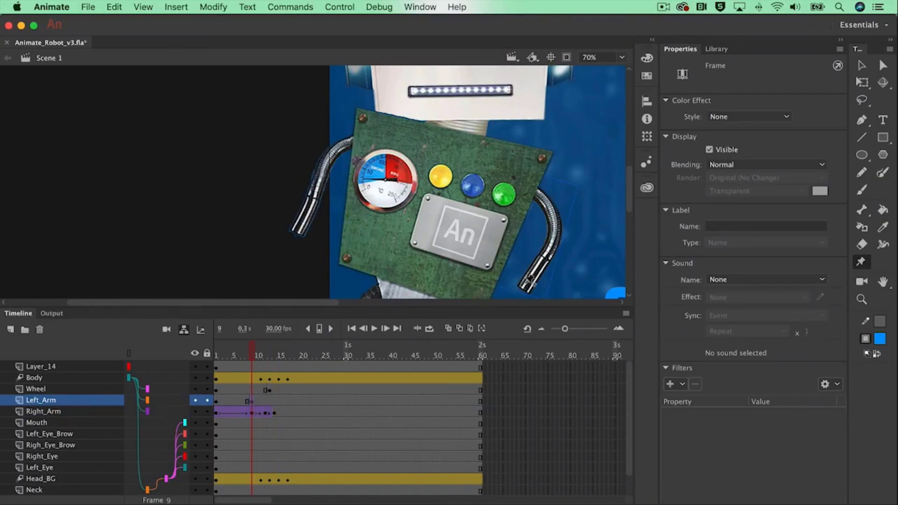
click(524, 186)
click(265, 401)
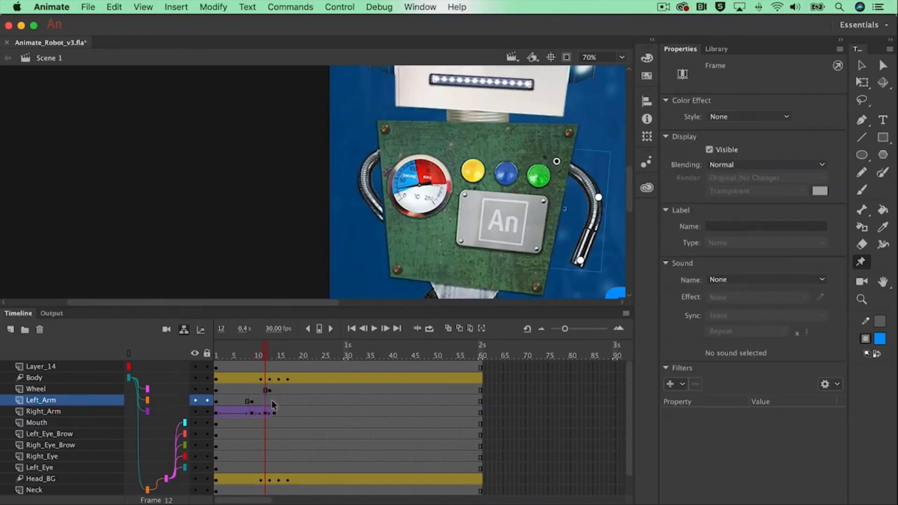
click(579, 260)
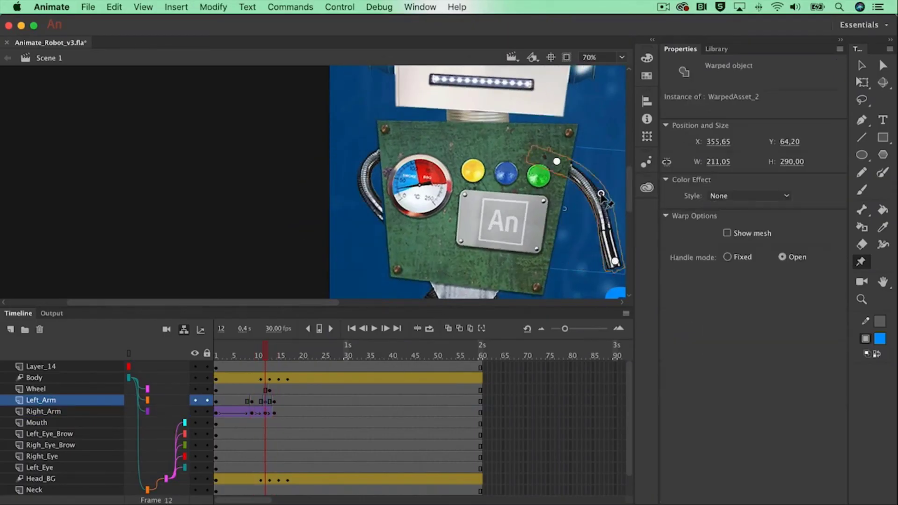
Create classic tweens between frames 9 and 12 and between frames 12 and 14 of the Left_Arm layer.
right_click(256, 400)
click(350, 256)
right_click(274, 411)
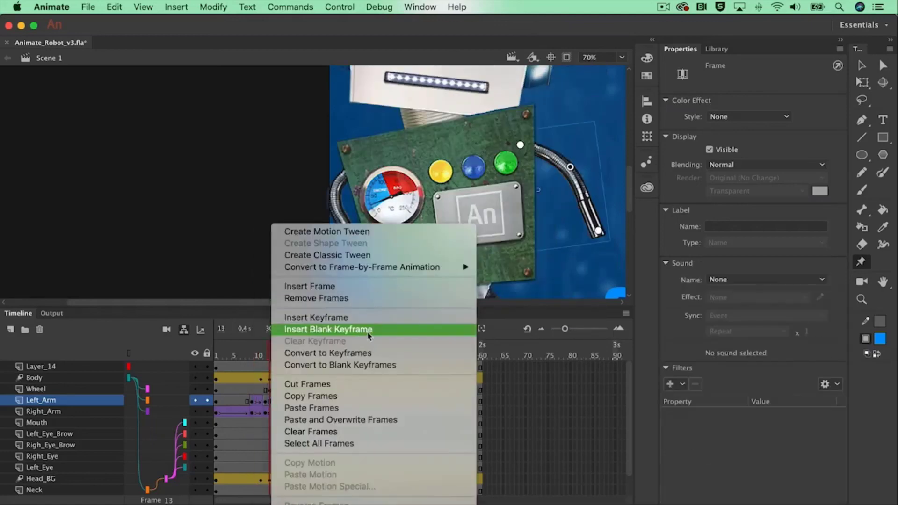
click(311, 255)
View the whole stage and scrub through the timeline to check the robot's entrance, arm motion and the ending frames.
click(277, 353)
drag(277, 354, 252, 354)
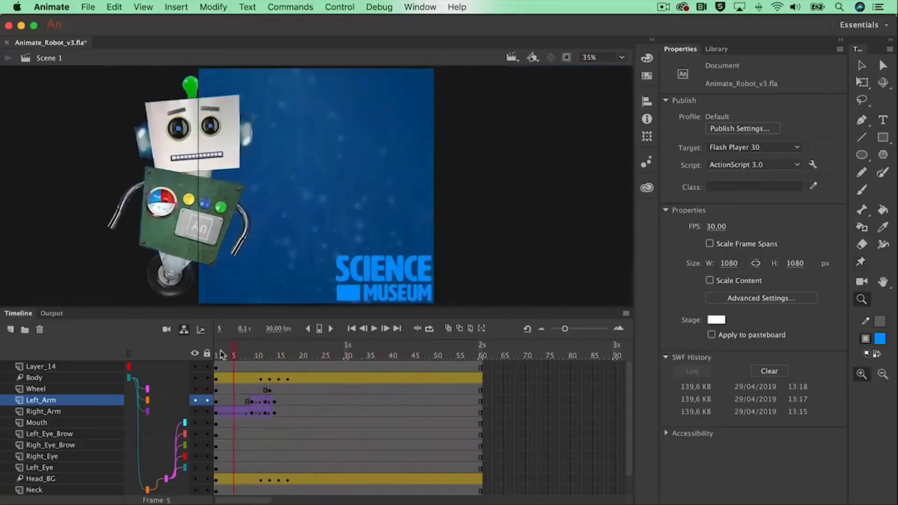
drag(222, 355, 326, 351)
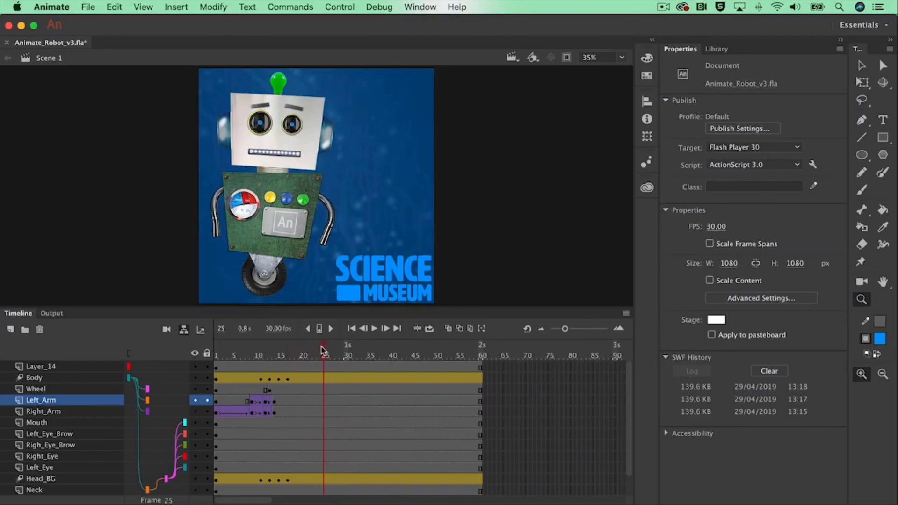
drag(326, 350, 449, 348)
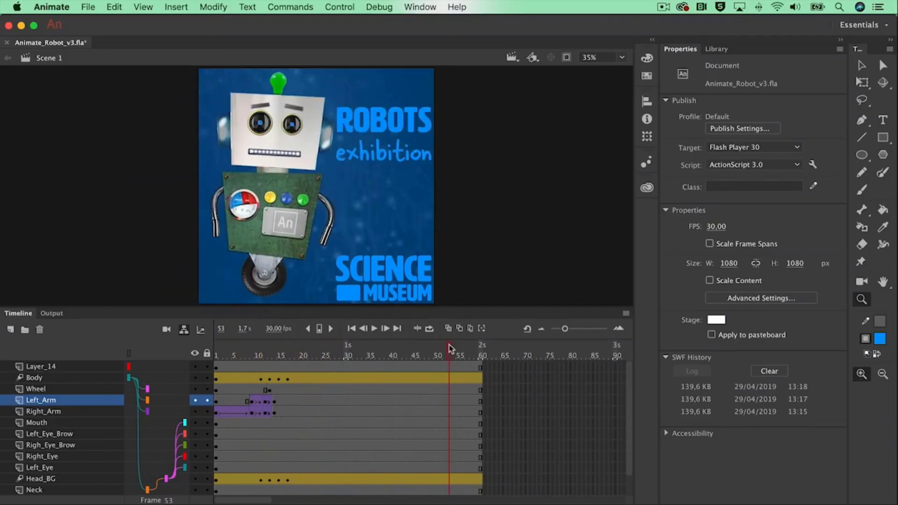